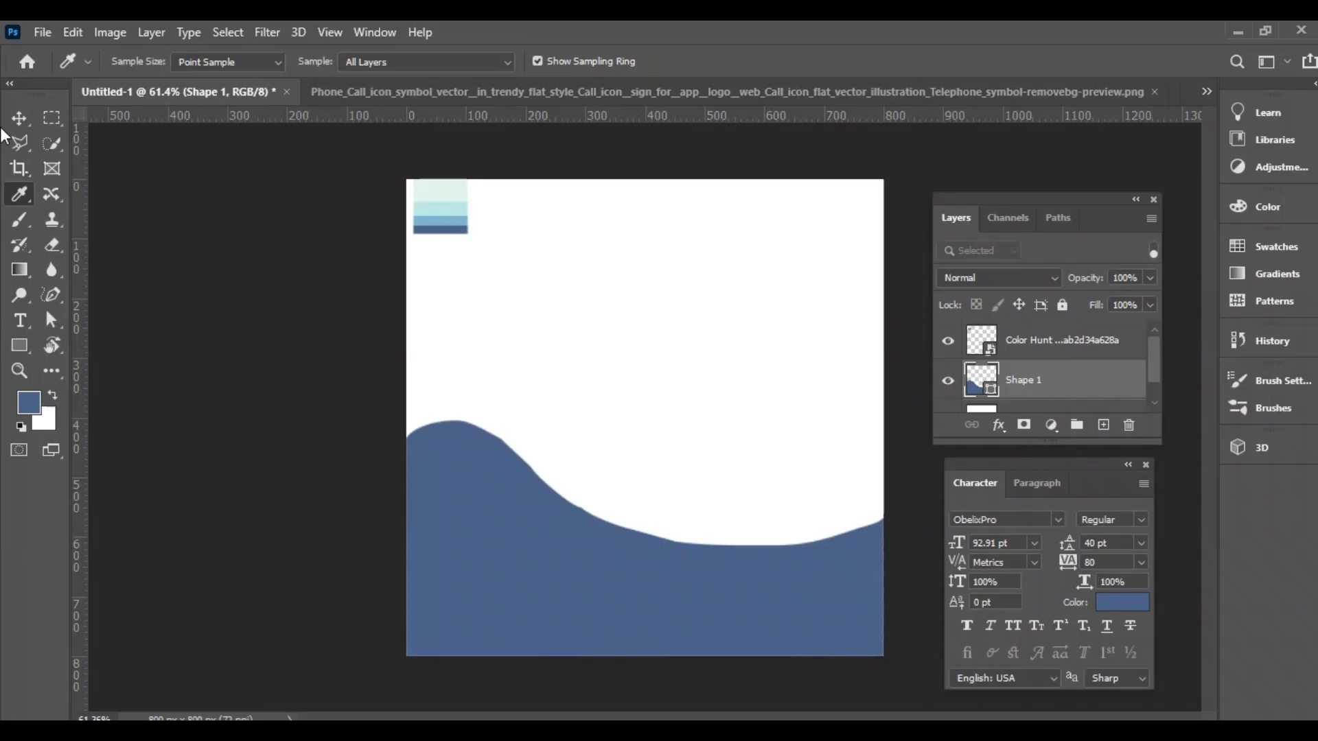
# - Scale the dark blue wave shape up proportionally to about 102% so it extends past the canvas's right edge
pyautogui.press('v')
pyautogui.hotkey('ctrl', 't')
pyautogui.moveTo(885, 538); pyautogui.dragTo(892, 538)
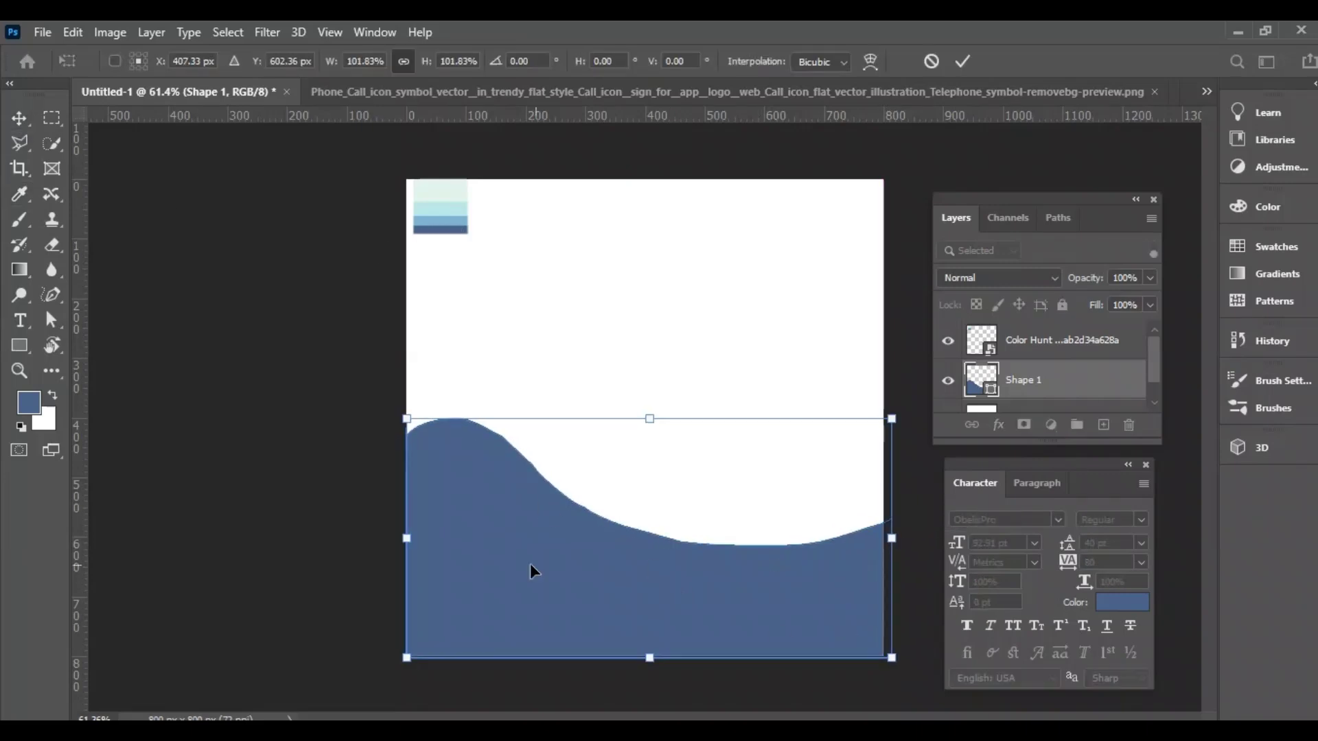
pyautogui.press('Return')
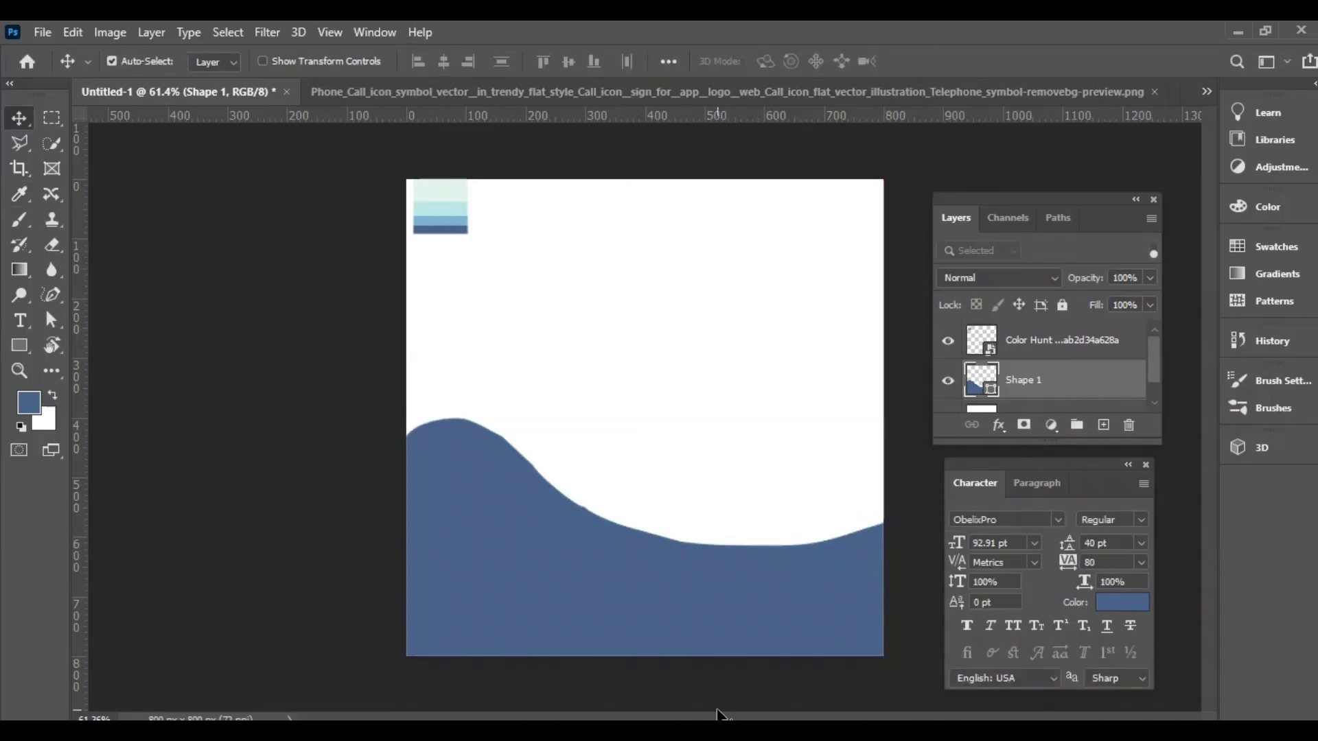
# - Draw a rectangle about 362 by 317 px over the wave's lower right part and round its corners to 110 px
pyautogui.scroll(2, 717, 714)
pyautogui.click(19, 346)
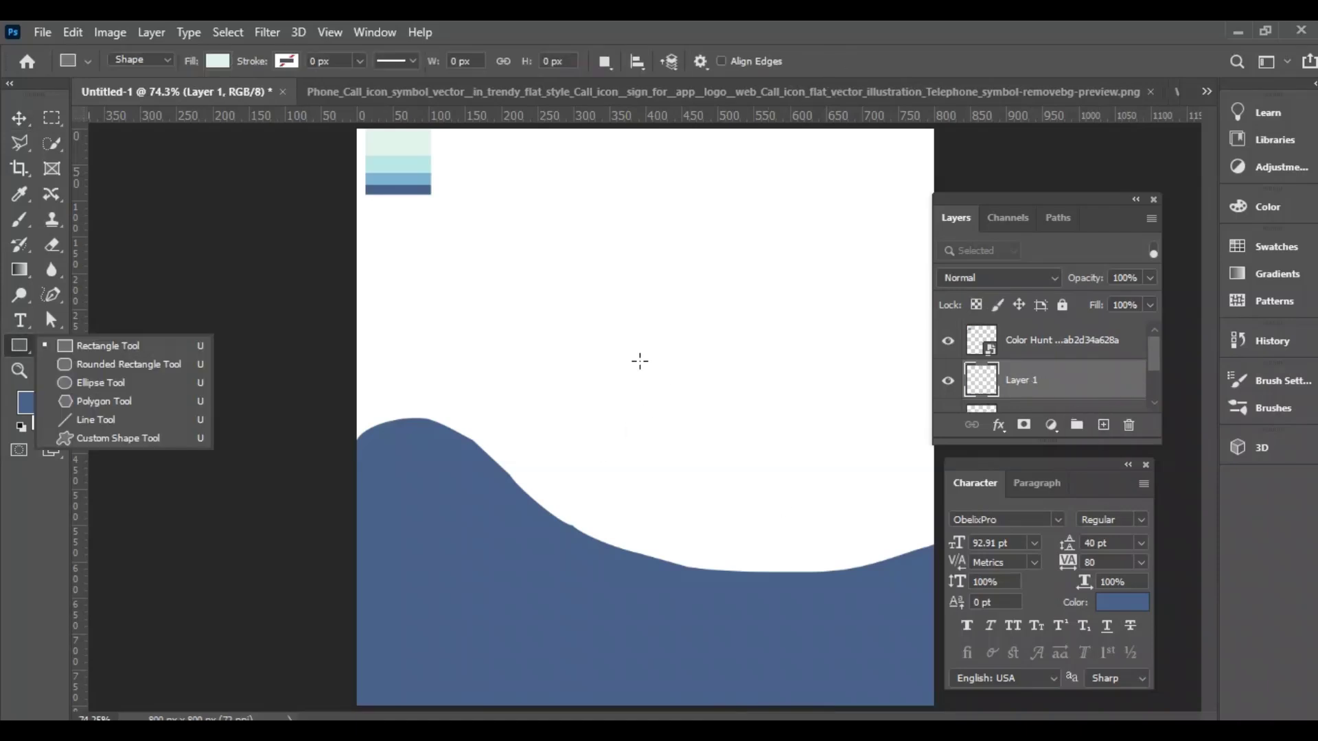
pyautogui.moveTo(632, 354); pyautogui.dragTo(894, 582)
pyautogui.moveTo(99, 428); pyautogui.dragTo(205, 435)
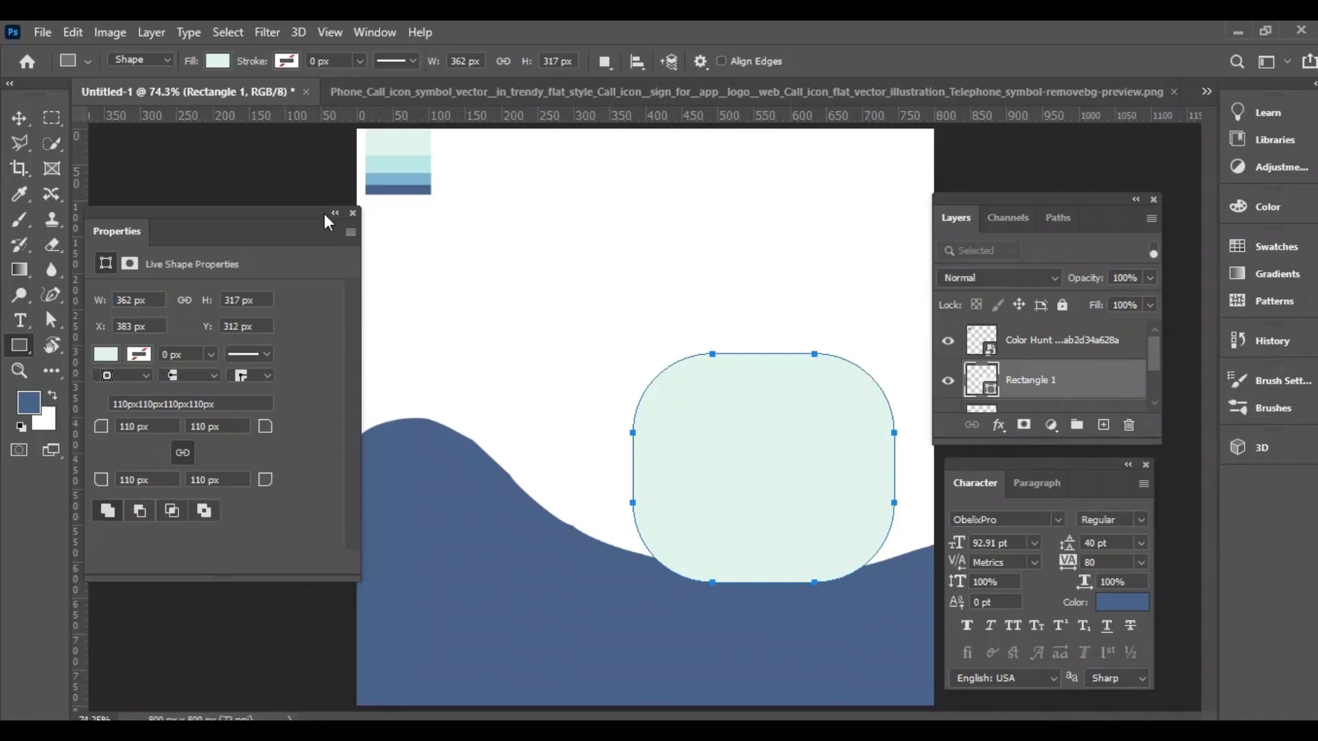
pyautogui.click(352, 213)
# - Fill the rounded rectangle with the medium blue sampled from the colour palette image
pyautogui.press('i')
pyautogui.click(415, 179)
pyautogui.hotkey('alt', 'BackSpace')
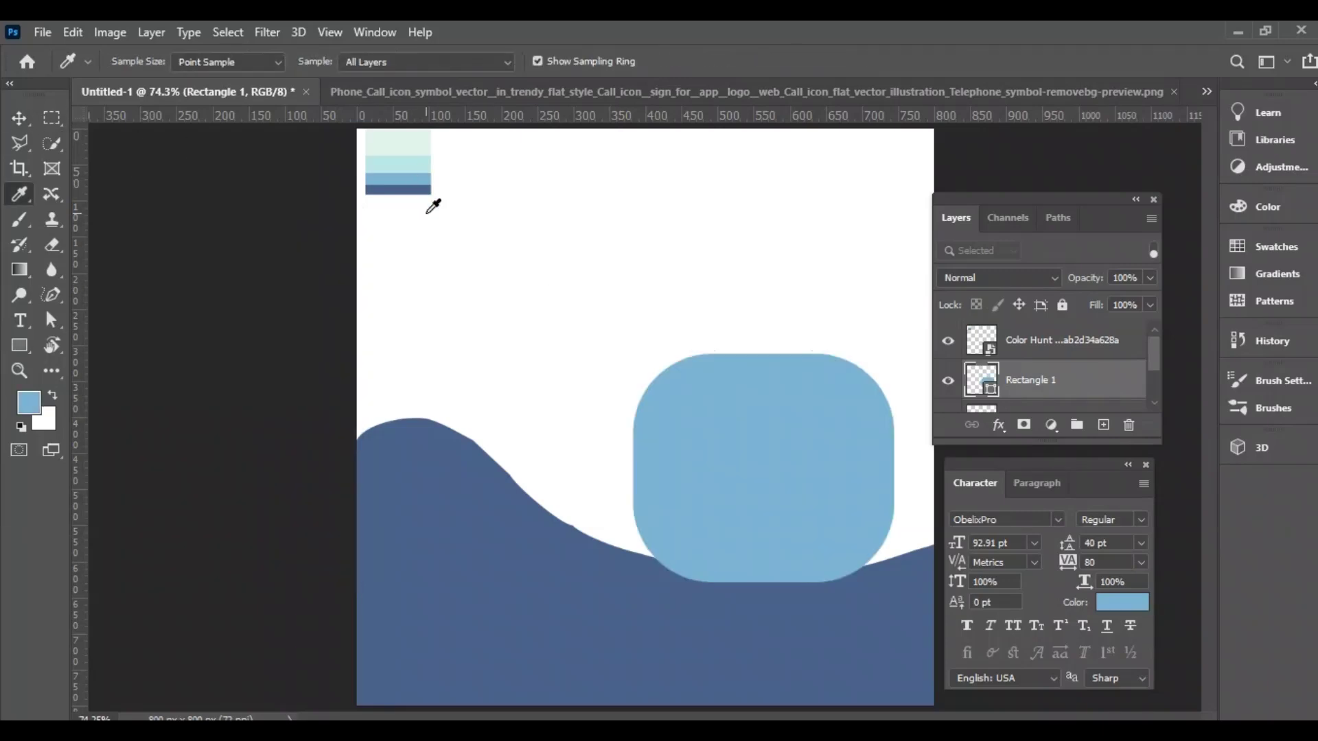
# - Move the Rectangle 1 layer directly below the Shape 1 layer
pyautogui.click(21, 118)
pyautogui.scroll(-1, 1057, 382)
pyautogui.moveTo(1058, 381); pyautogui.dragTo(1062, 328)
# - Rotate the rounded rectangle about 31 degrees and shift it down and right so it rises like a hill behind the wave
pyautogui.moveTo(832, 479); pyautogui.dragTo(852, 500)
pyautogui.hotkey('ctrl', 't')
pyautogui.moveTo(927, 465); pyautogui.dragTo(906, 545)
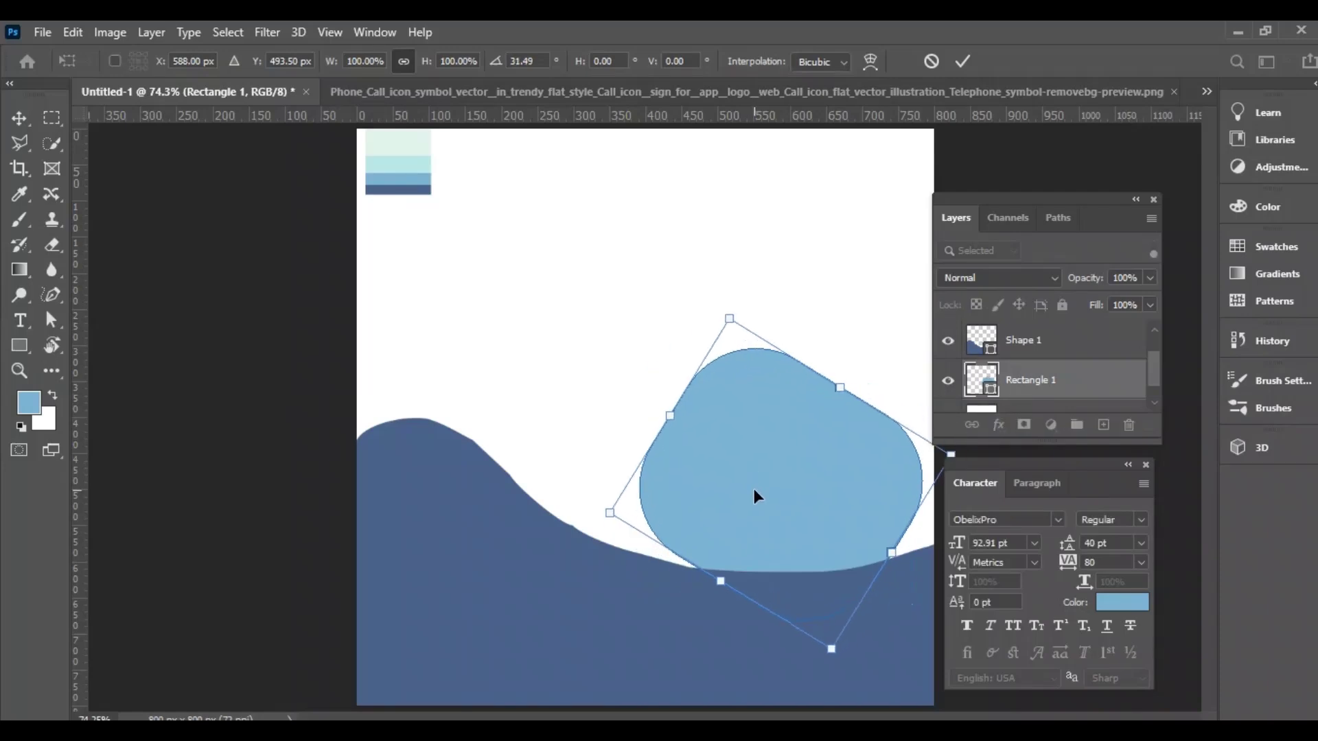
pyautogui.moveTo(754, 489); pyautogui.dragTo(836, 601)
pyautogui.press('Return')
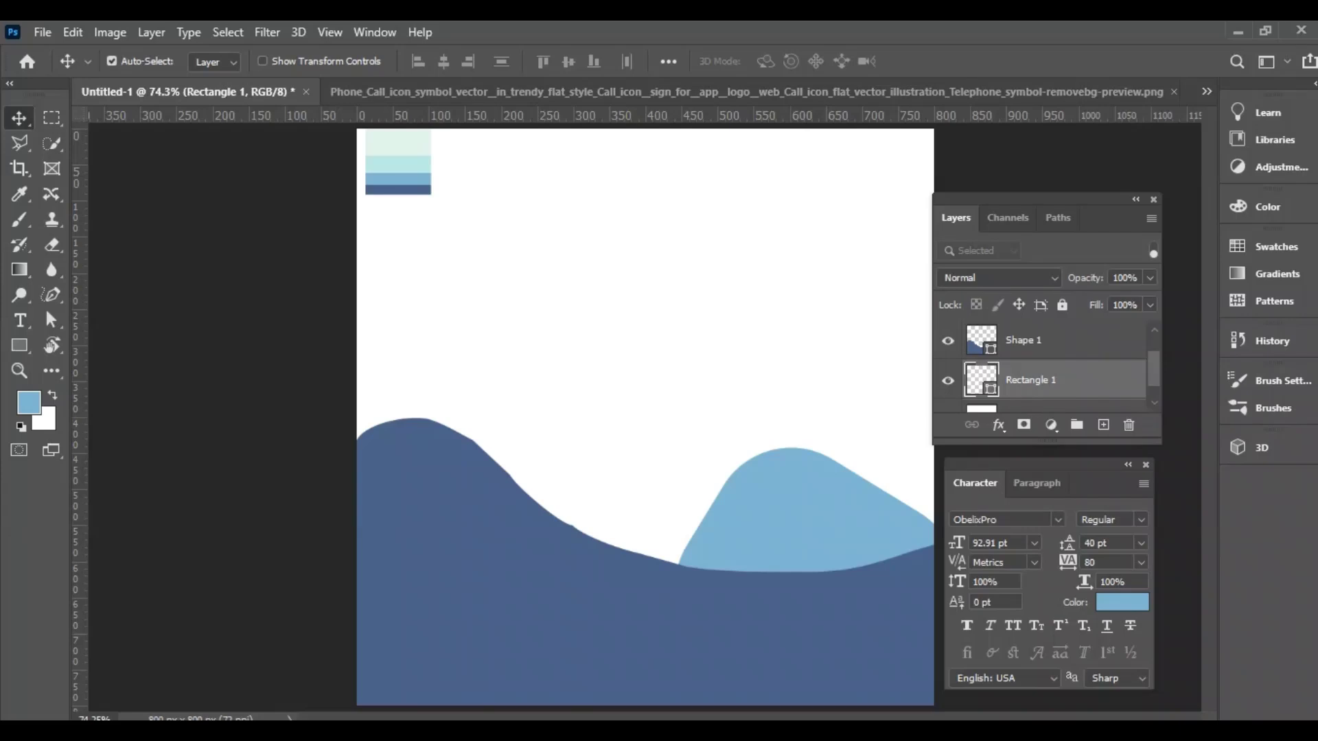
# - Shift the medium blue hill about 9 px right and 8 px down, and rotate it about -6 degrees
pyautogui.moveTo(1056, 467); pyautogui.dragTo(1091, 467)
pyautogui.moveTo(1006, 212); pyautogui.dragTo(1024, 213)
pyautogui.moveTo(808, 536); pyautogui.dragTo(814, 543)
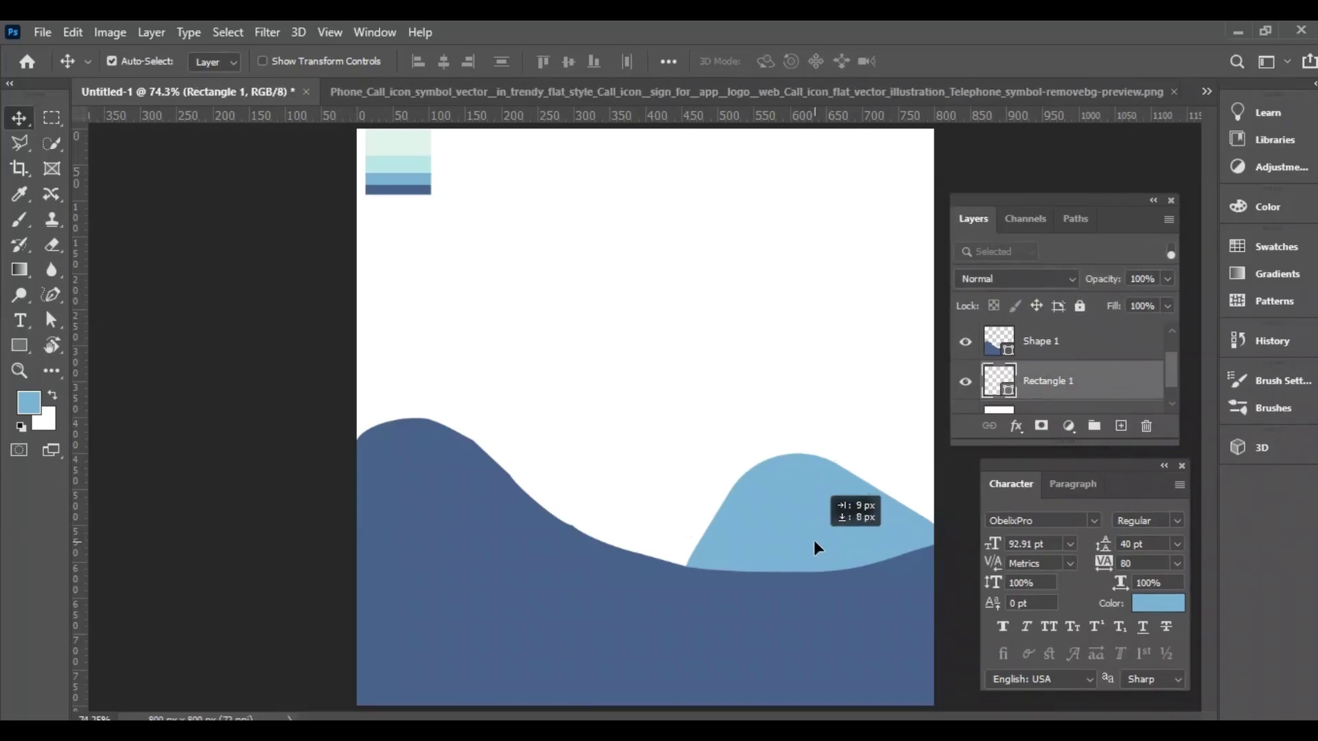
pyautogui.hotkey('ctrl', 't')
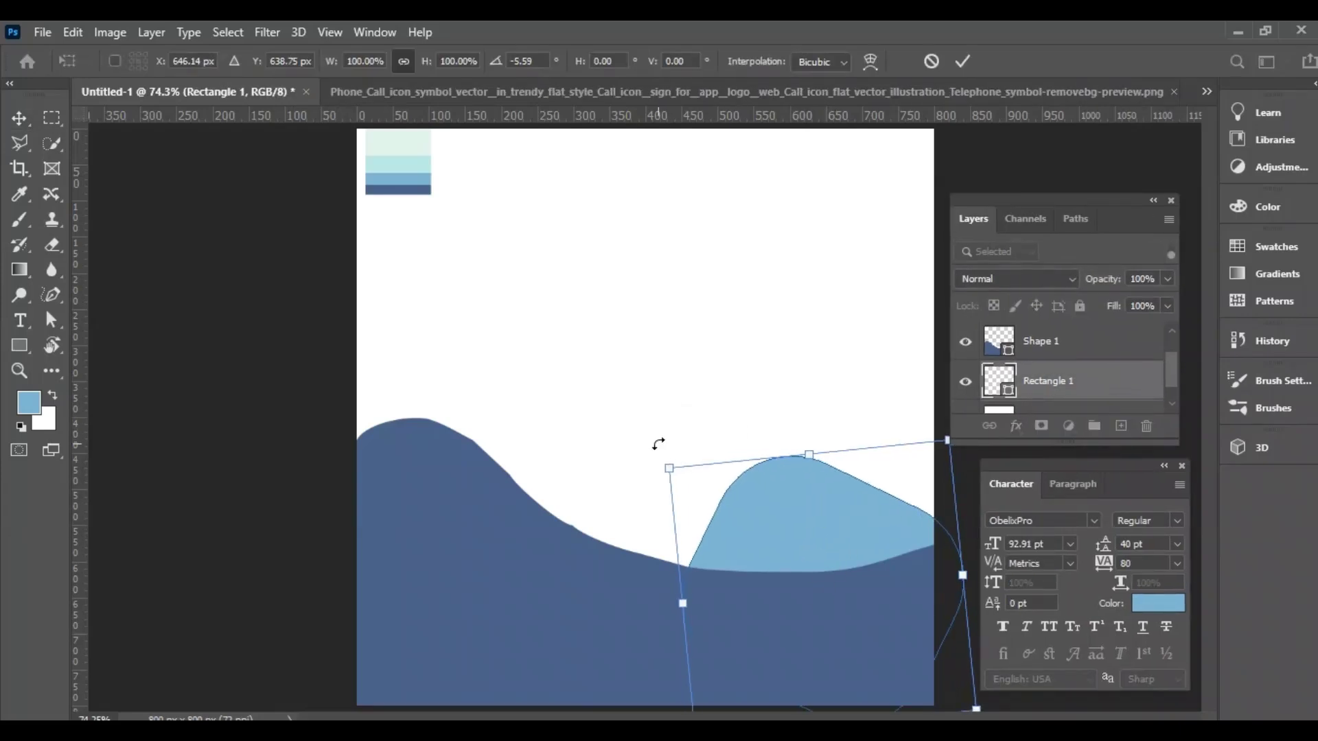
pyautogui.press('Return')
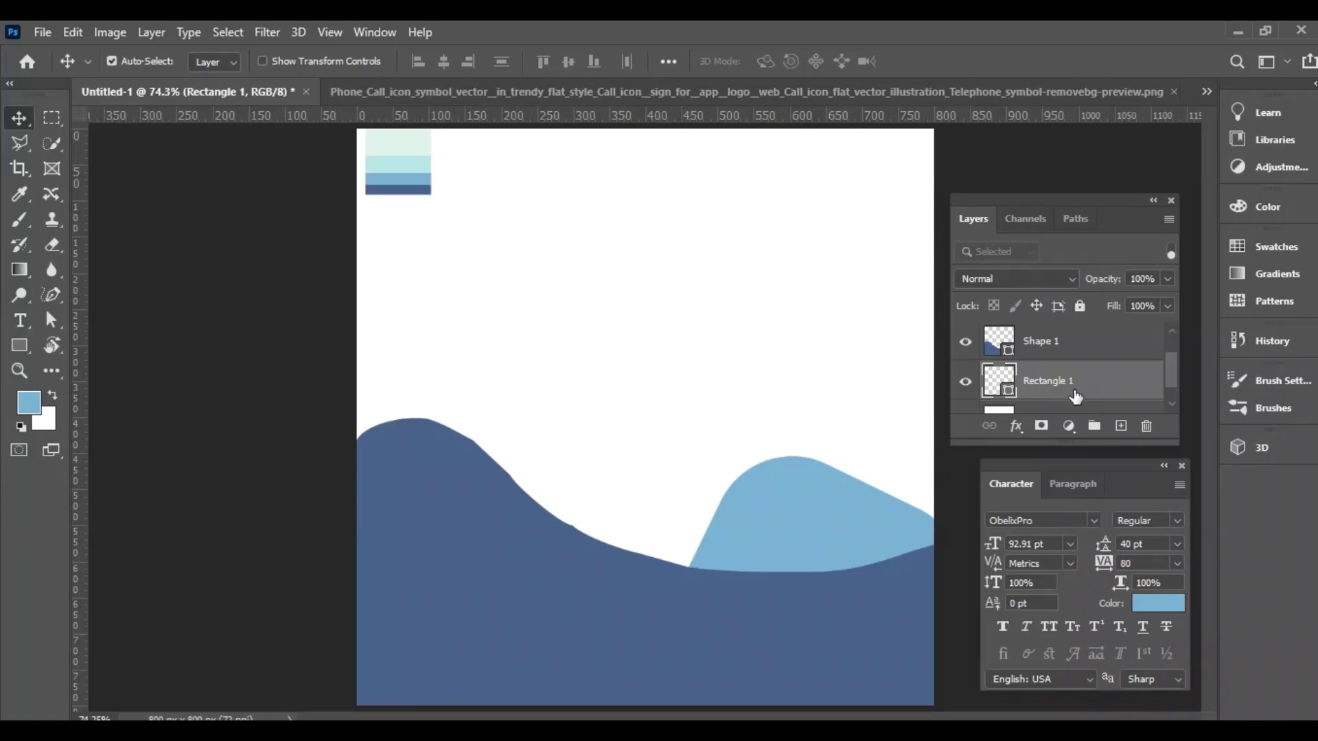
# - Duplicate the Rectangle 1 layer and scale the copy up proportionally to about 120%
pyautogui.hotkey('ctrl', 'j')
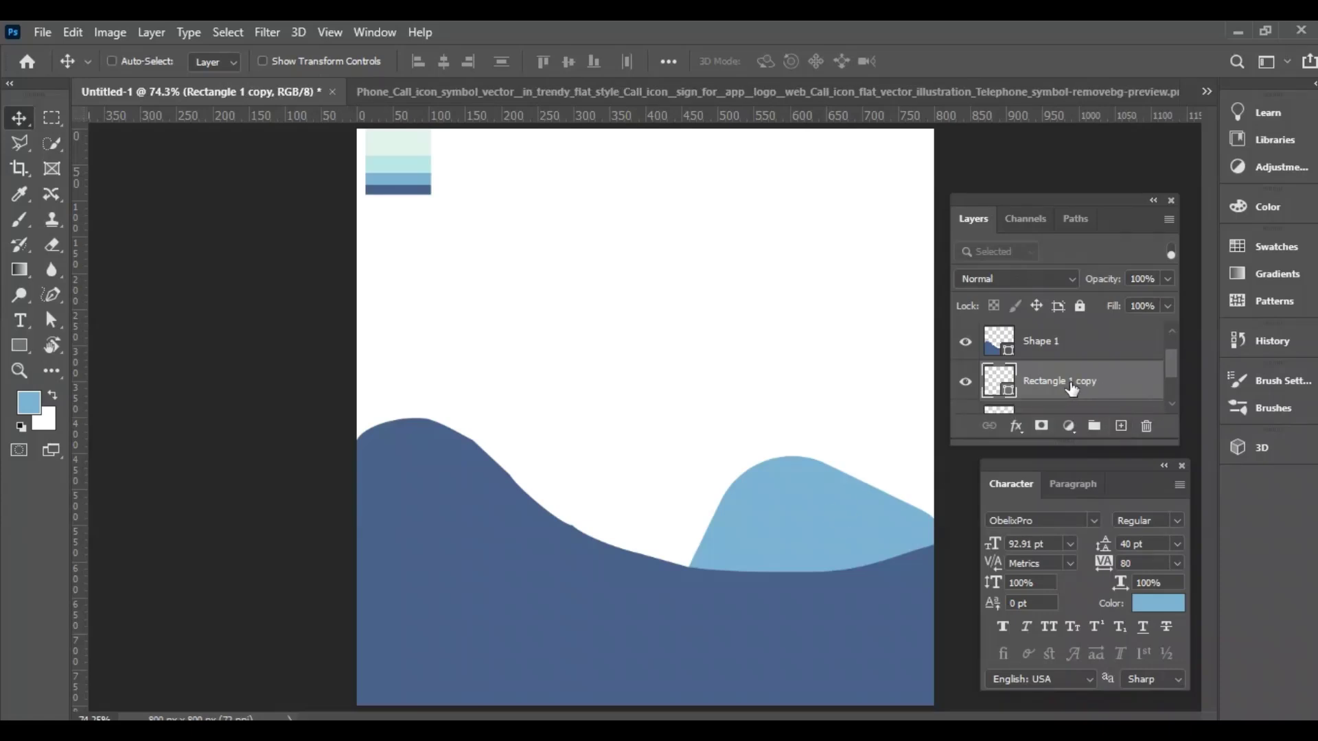
pyautogui.hotkey('ctrl', 't')
pyautogui.moveTo(825, 443); pyautogui.dragTo(821, 403)
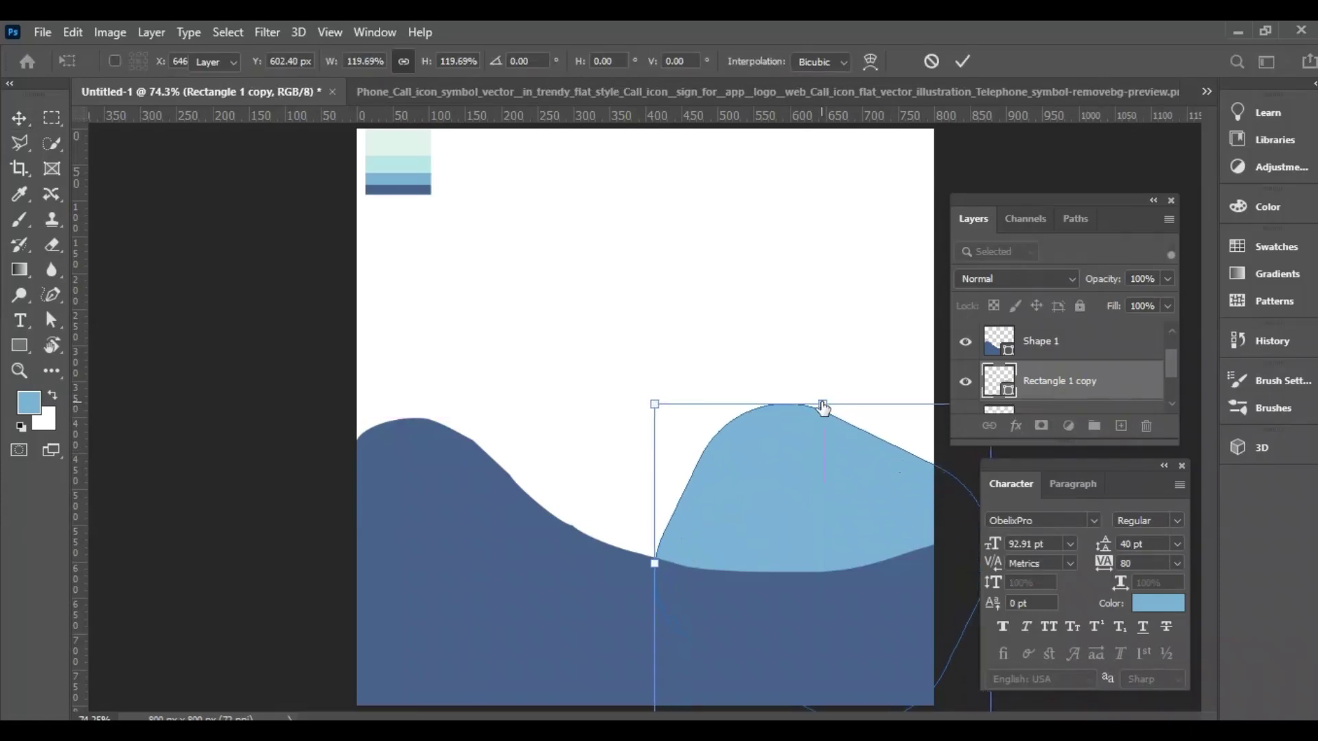
pyautogui.press('Return')
# - Fill the rectangle copy with the palette's light aqua and place its layer beneath Rectangle 1
pyautogui.press('i')
pyautogui.hotkey('alt', 'BackSpace')
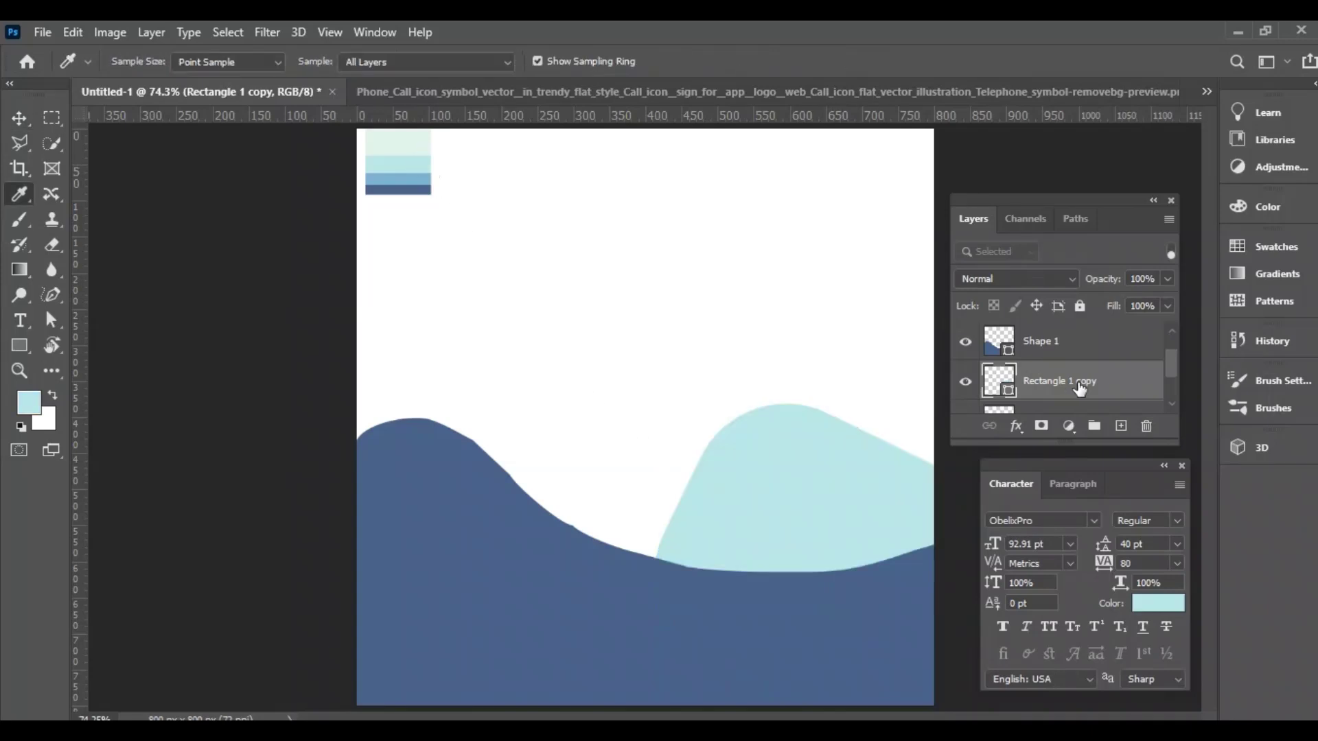
pyautogui.moveTo(1055, 407); pyautogui.dragTo(1054, 366)
pyautogui.press('v')
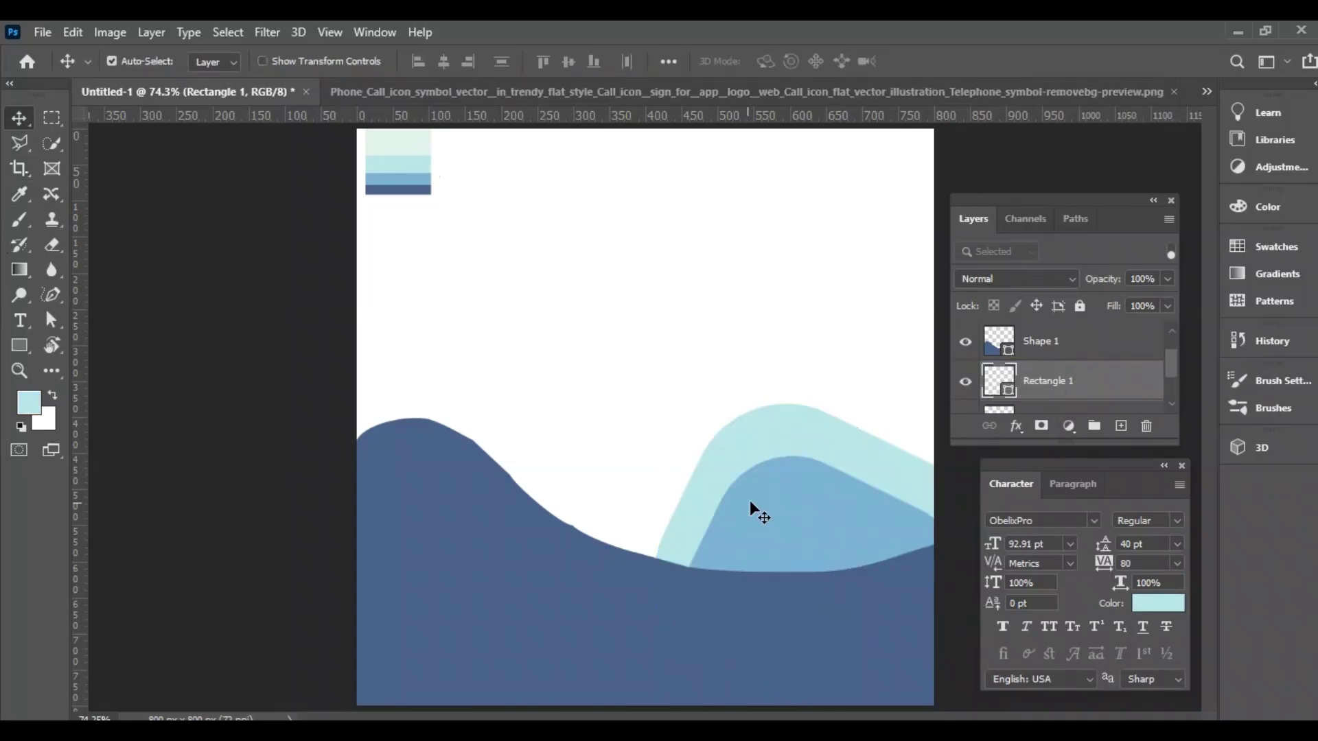
# - Enlarge the light aqua shape up and to the left to widen the band around the medium blue hill
pyautogui.click(866, 460)
pyautogui.hotkey('ctrl', 't')
pyautogui.moveTo(650, 401); pyautogui.dragTo(611, 389)
pyautogui.press('Return')
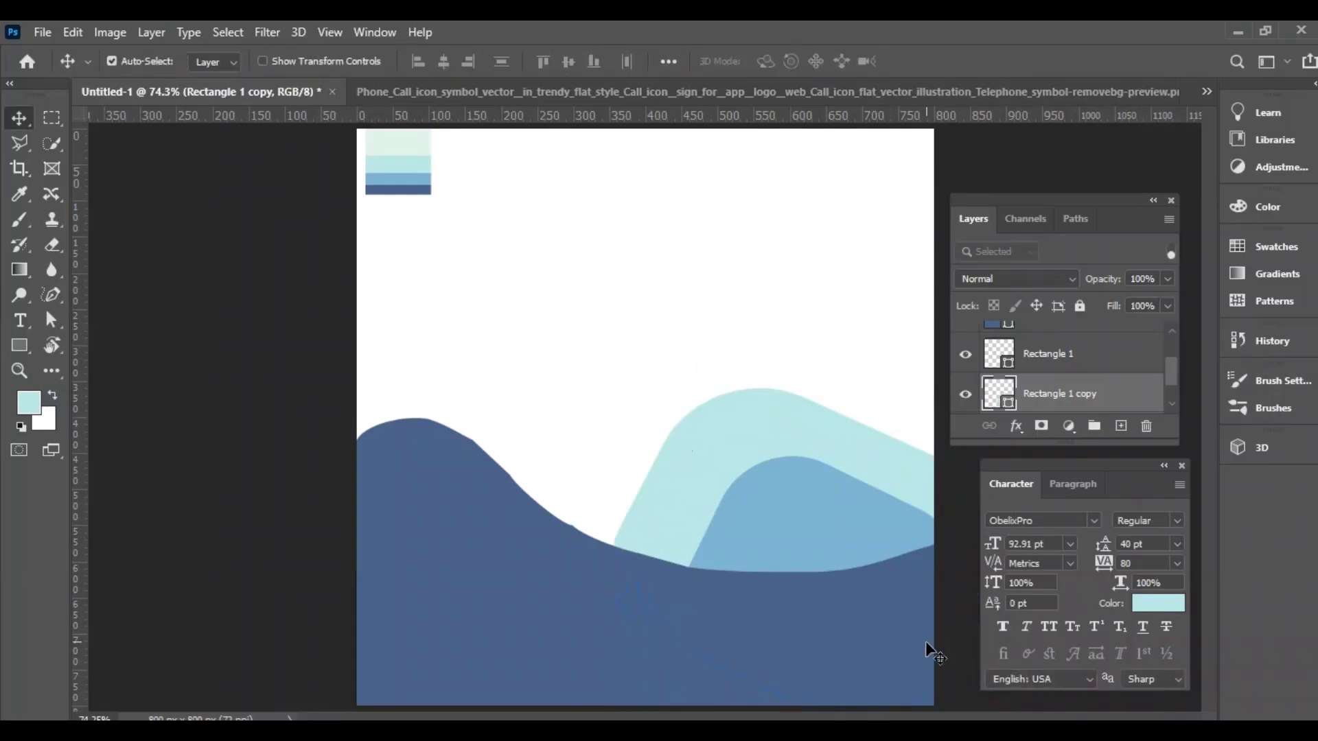
# - Move the colour palette out of the corner and place a vertical guide near the canvas's left edge and a horizontal one near its top
pyautogui.moveTo(396, 176); pyautogui.dragTo(528, 184)
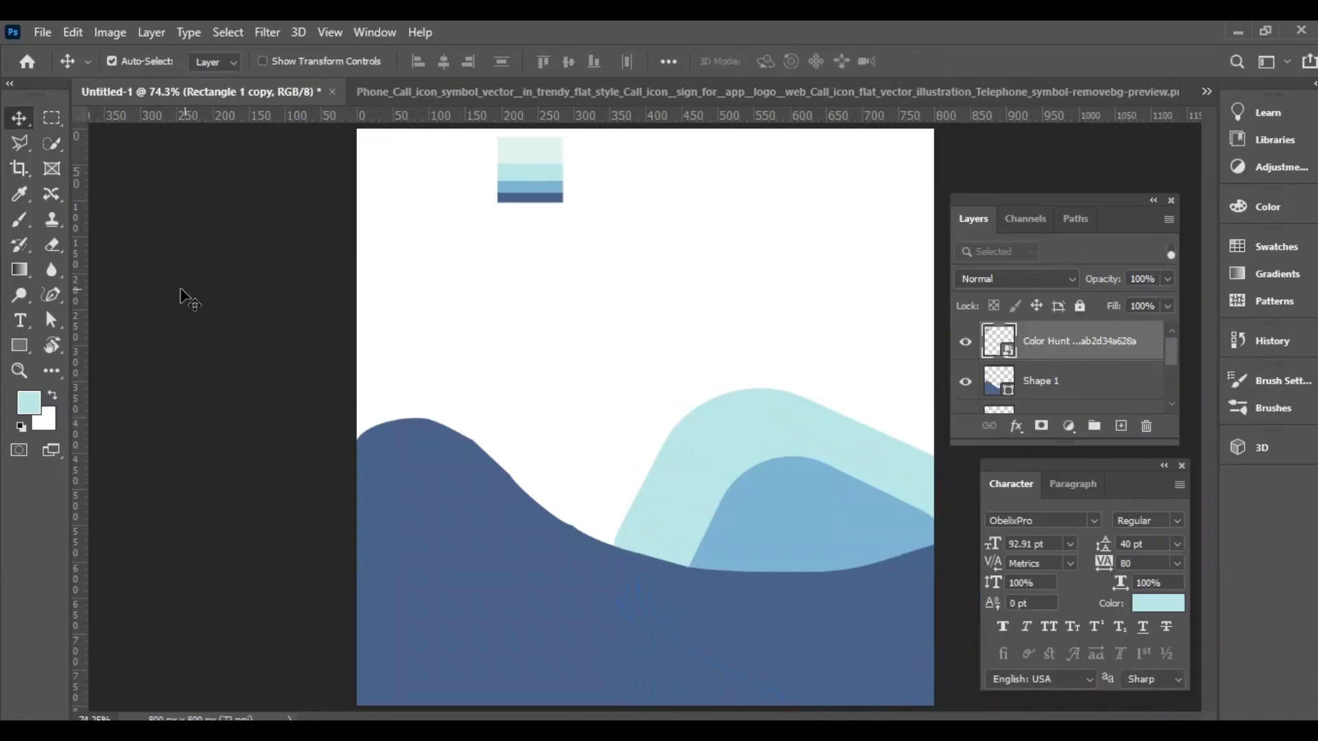
pyautogui.moveTo(80, 295); pyautogui.dragTo(392, 319)
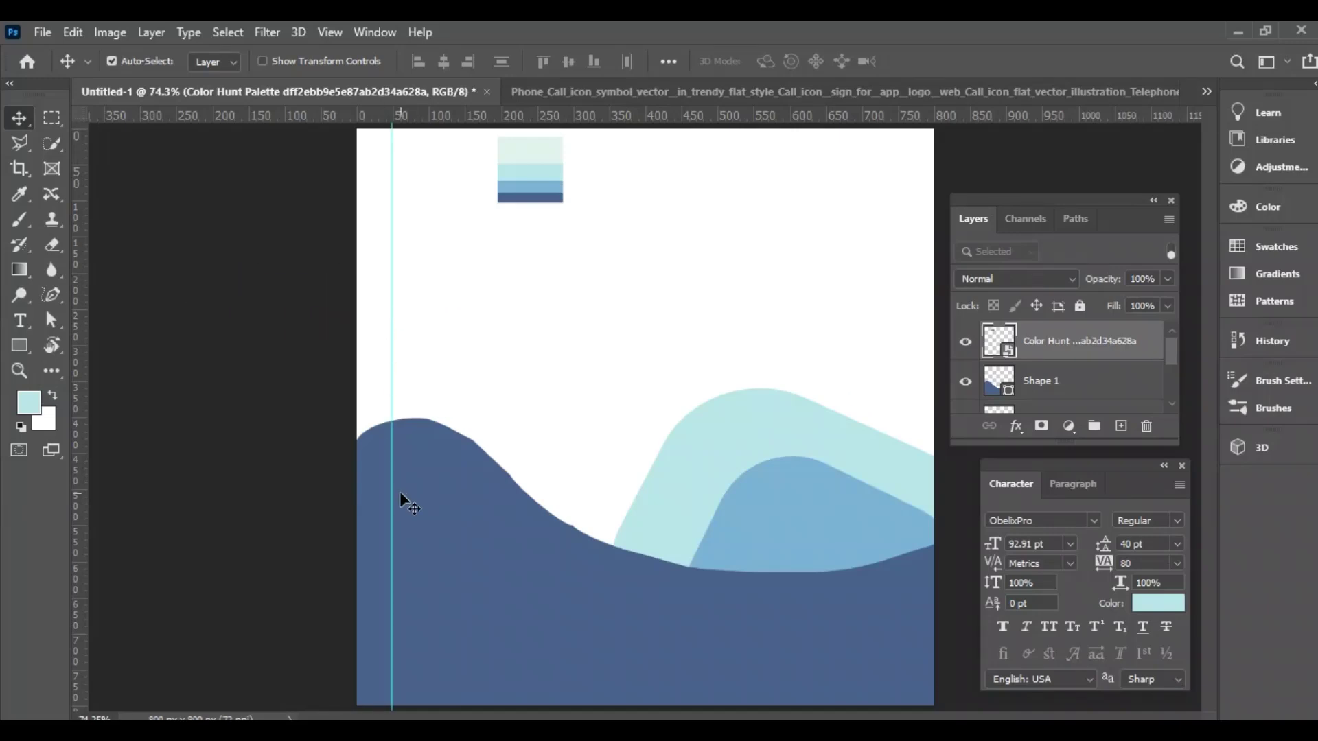
pyautogui.moveTo(485, 132); pyautogui.dragTo(479, 210)
pyautogui.moveTo(638, 115); pyautogui.dragTo(648, 154)
pyautogui.moveTo(530, 249); pyautogui.dragTo(808, 291)
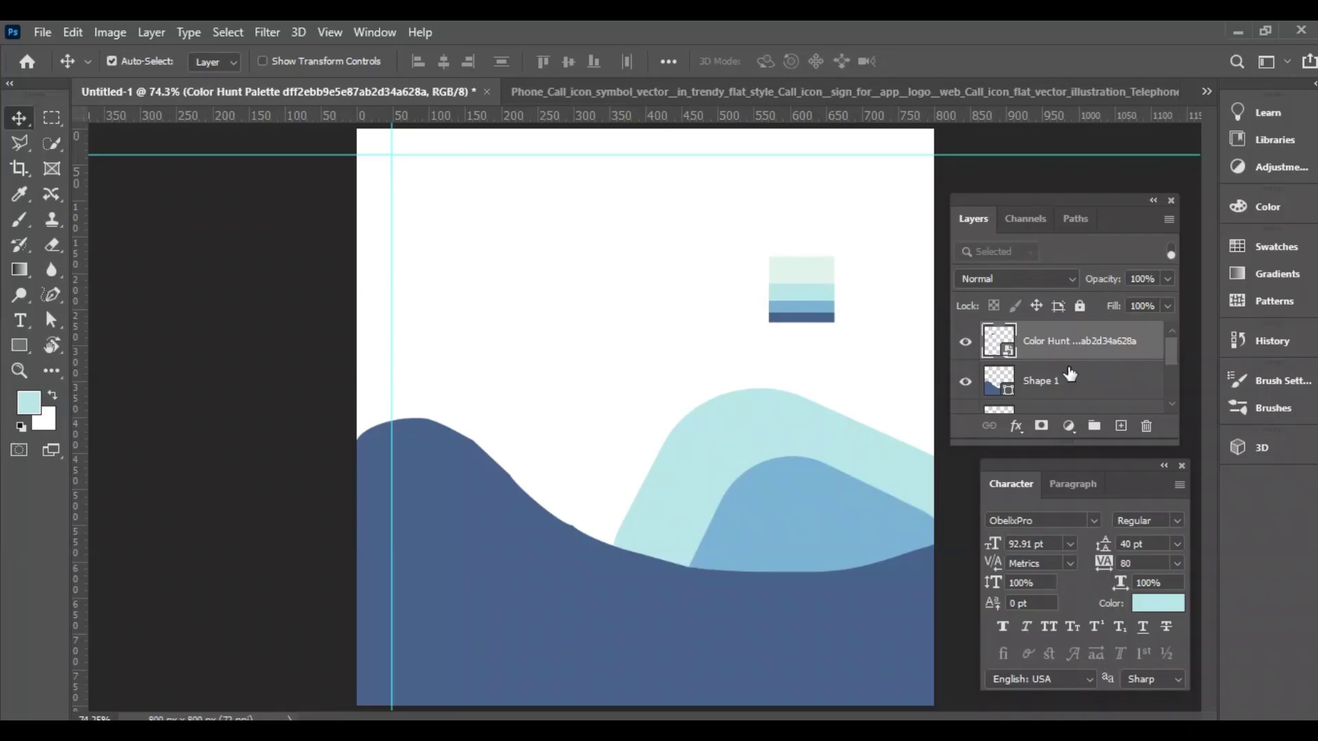
# - Group the wave and rectangle layers as "abstrt shp" and move the colour palette to the upper left part of the canvas
pyautogui.click(1075, 383)
pyautogui.keyDown('shift'); pyautogui.click(1075, 383); pyautogui.keyUp('shift')
pyautogui.hotkey('ctrl', 'g')
pyautogui.doubleClick(1043, 360)
pyautogui.write('ab')
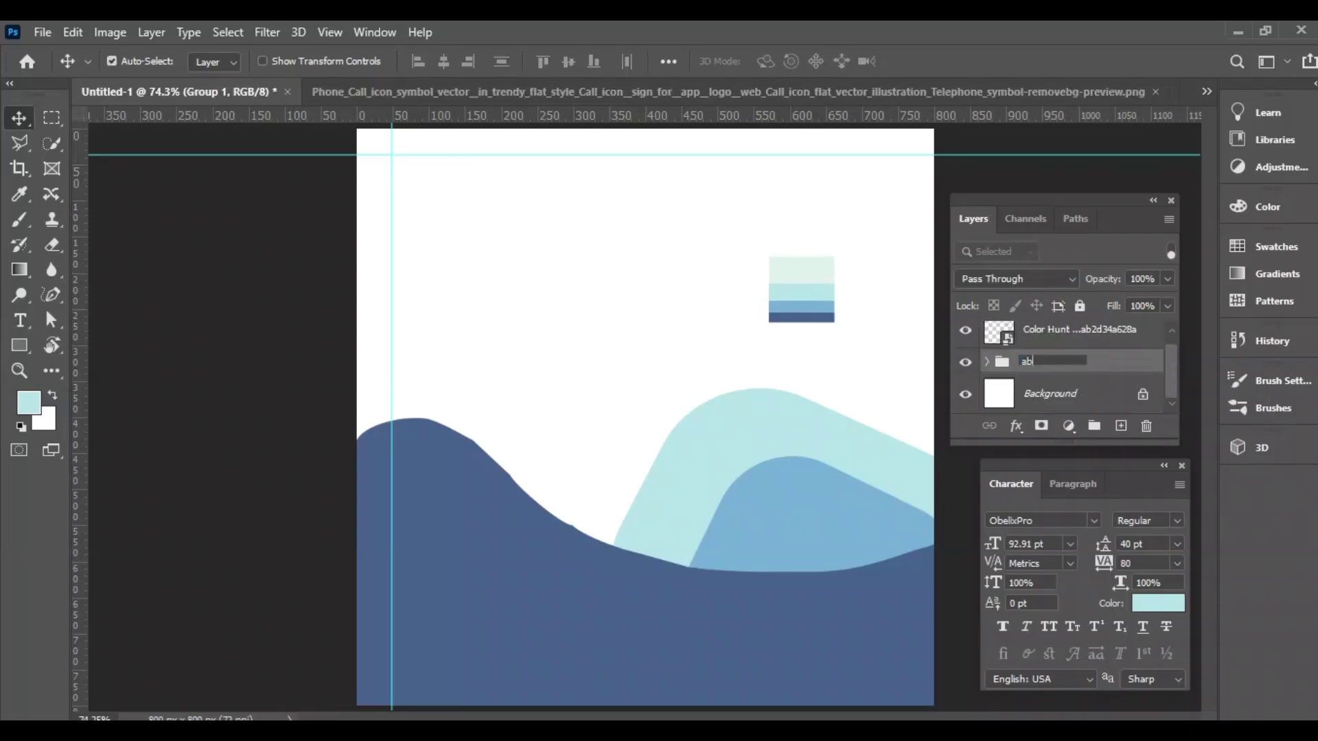
pyautogui.write('strt shp')
pyautogui.press('Return')
pyautogui.moveTo(824, 297); pyautogui.dragTo(557, 233)
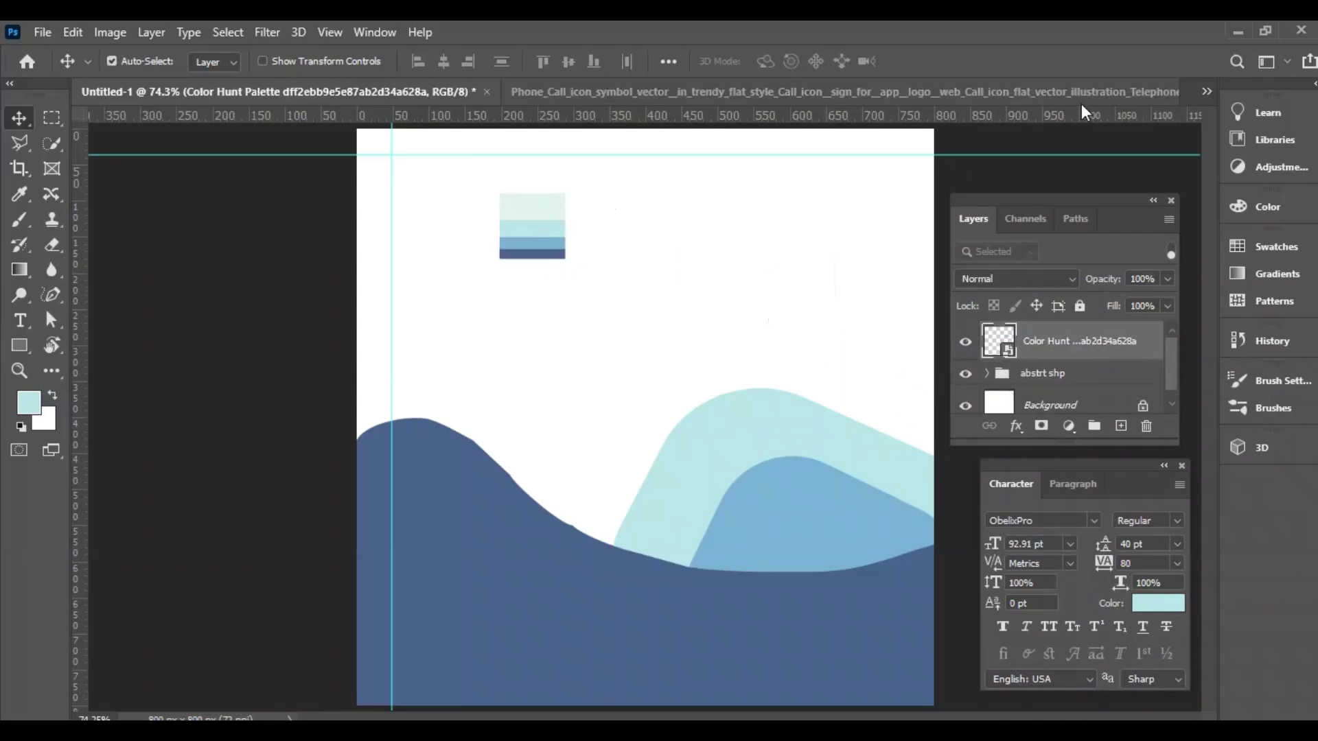
# - Copy the armchair from Jonah_Chair-removebg-preview.png and paste it into Untitled-1 above the abstrt shp group, over the hill shapes
pyautogui.click(1206, 91)
pyautogui.click(298, 162)
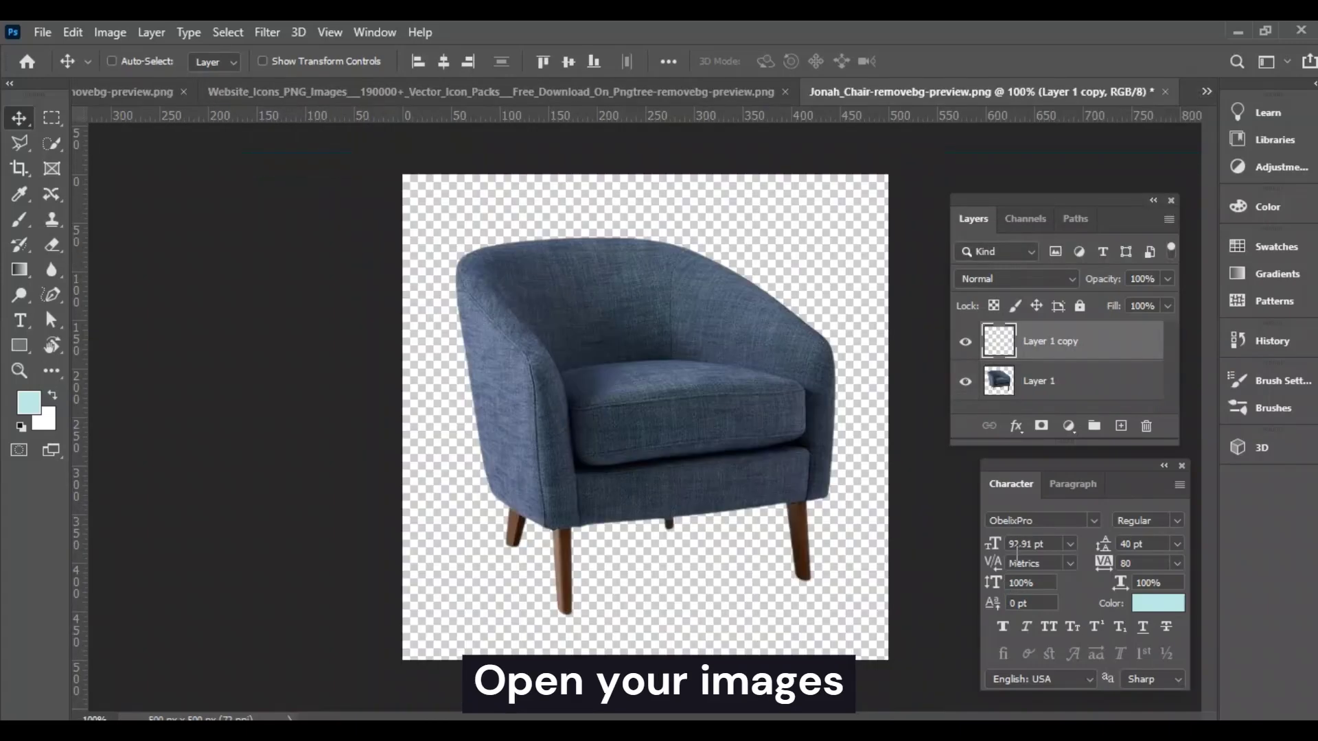
pyautogui.click(1205, 93)
pyautogui.click(294, 94)
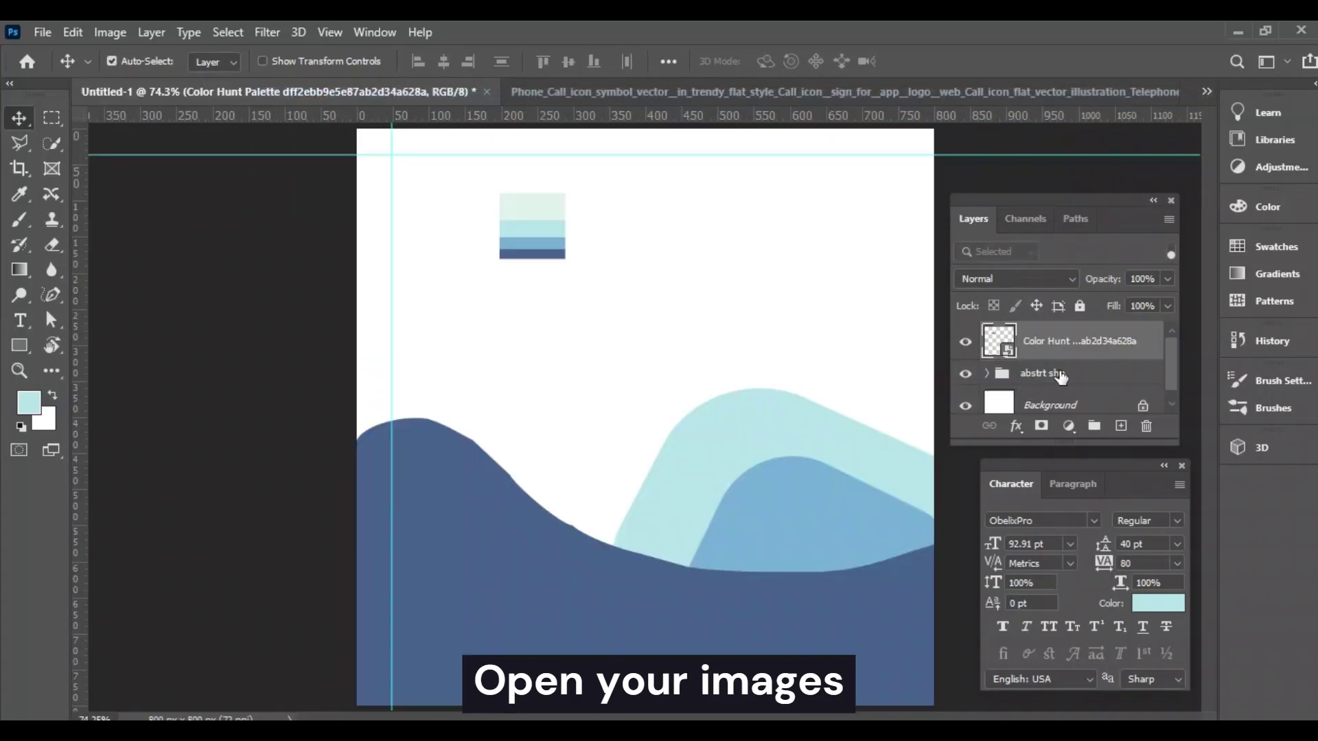
pyautogui.click(1061, 376)
pyautogui.click(1121, 426)
pyautogui.hotkey('ctrl', 'v')
pyautogui.moveTo(658, 434); pyautogui.dragTo(793, 439)
# - Flip the armchair horizontally, scale it to about 85% and shift it slightly left above the hill shapes
pyautogui.hotkey('ctrl', 't')
pyautogui.rightClick(726, 447)
pyautogui.click(750, 368)
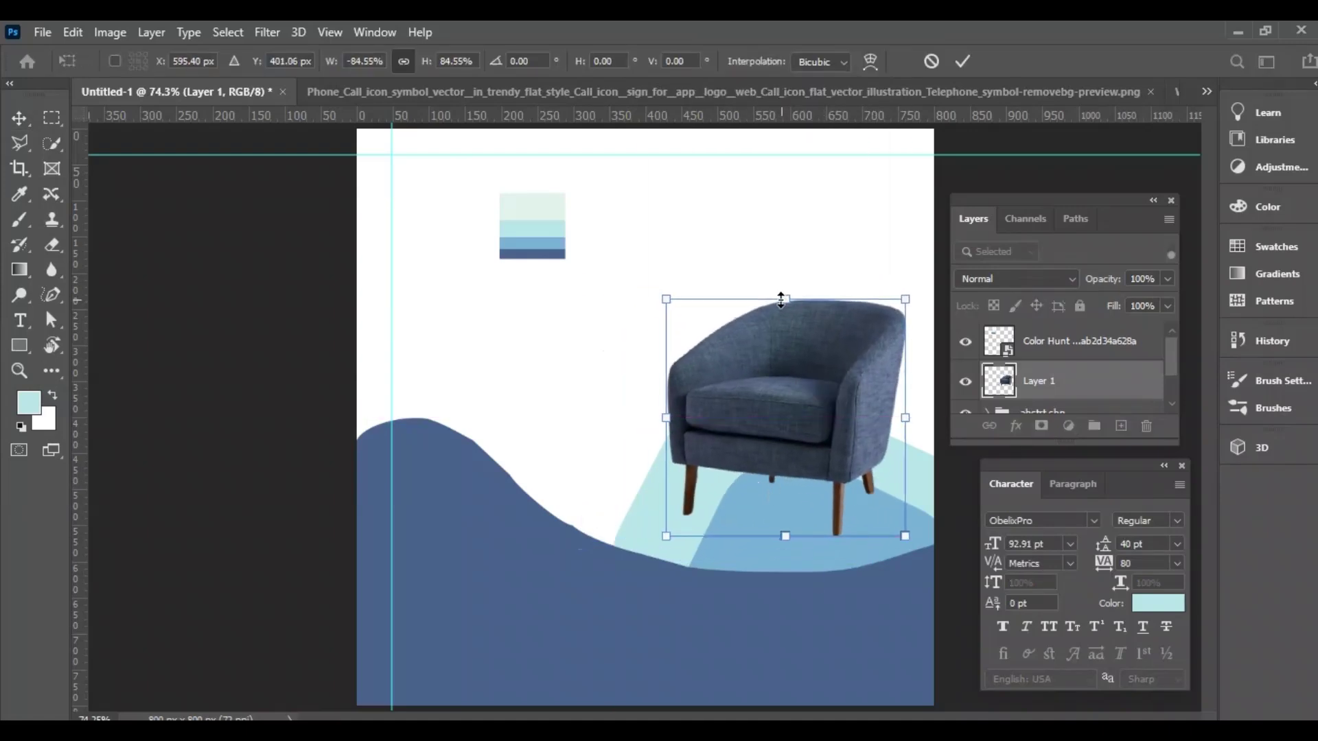
pyautogui.moveTo(777, 379); pyautogui.dragTo(767, 378)
pyautogui.press('Return')
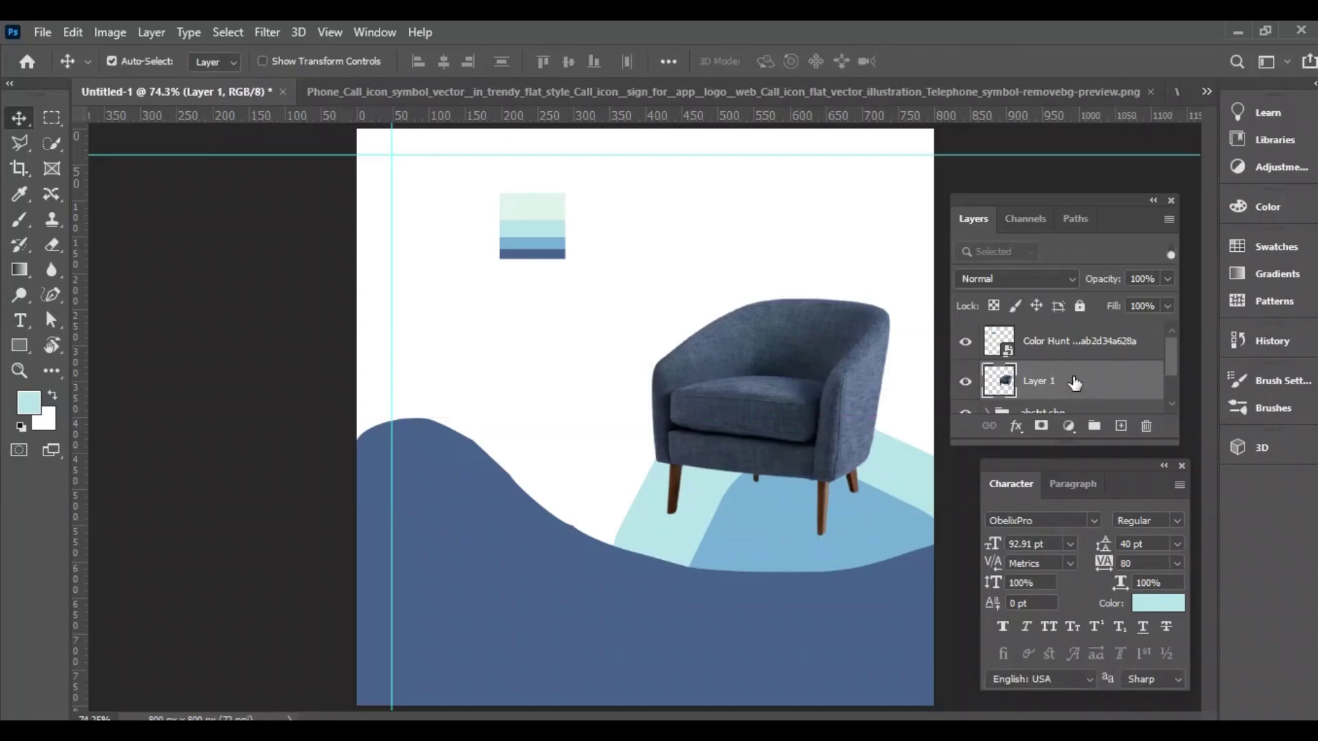
# - On a new layer, paint a black shadow under the armchair with a soft, flattened brush enlarged to about 390 px
pyautogui.click(1121, 426)
pyautogui.click(19, 219)
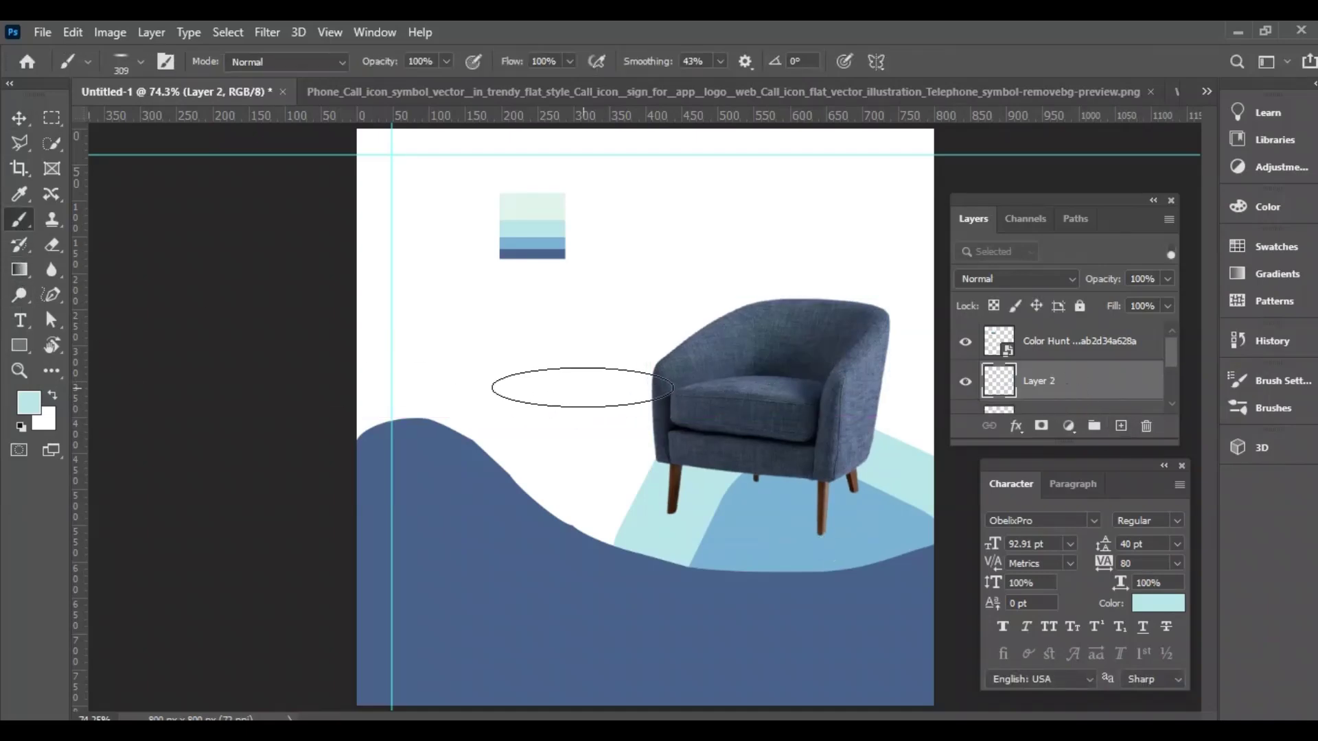
pyautogui.rightClick(589, 385)
pyautogui.click(233, 399)
pyautogui.press('d')
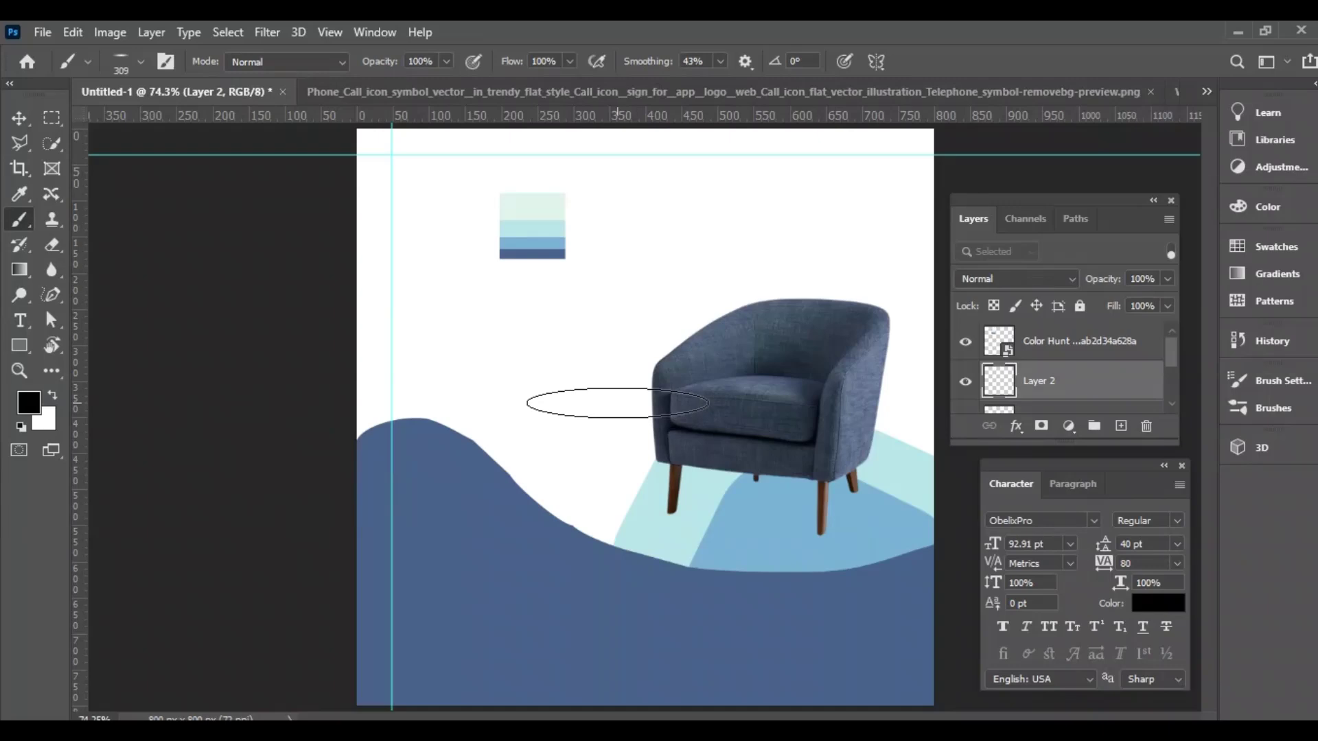
pyautogui.moveTo(613, 404)
pyautogui.mouseDown()
pyautogui.moveTo(640, 382)
pyautogui.moveTo(636, 366)
pyautogui.mouseUp()
pyautogui.click(739, 493)
pyautogui.click(739, 493)
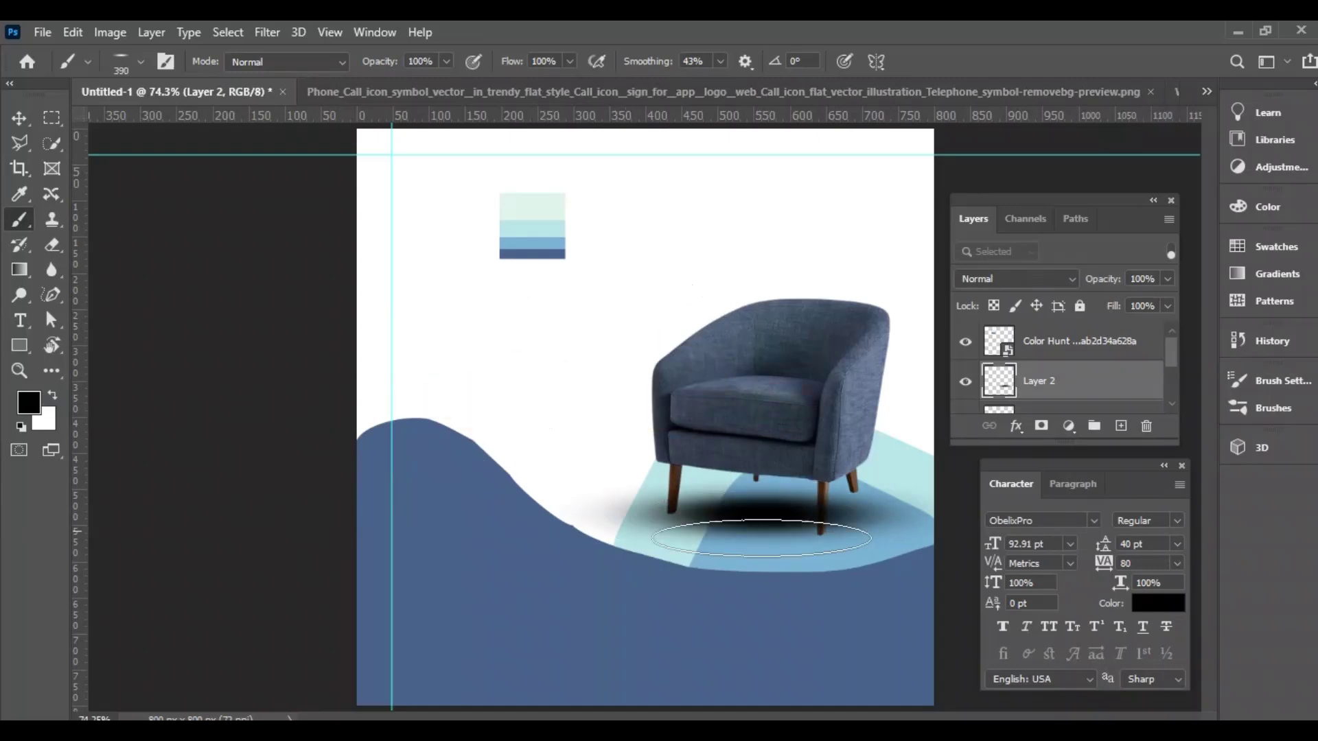
# - Set the shadow layer's opacity to 50% and rename it "shado"
pyautogui.press('v')
pyautogui.press('7')
pyautogui.press('2')
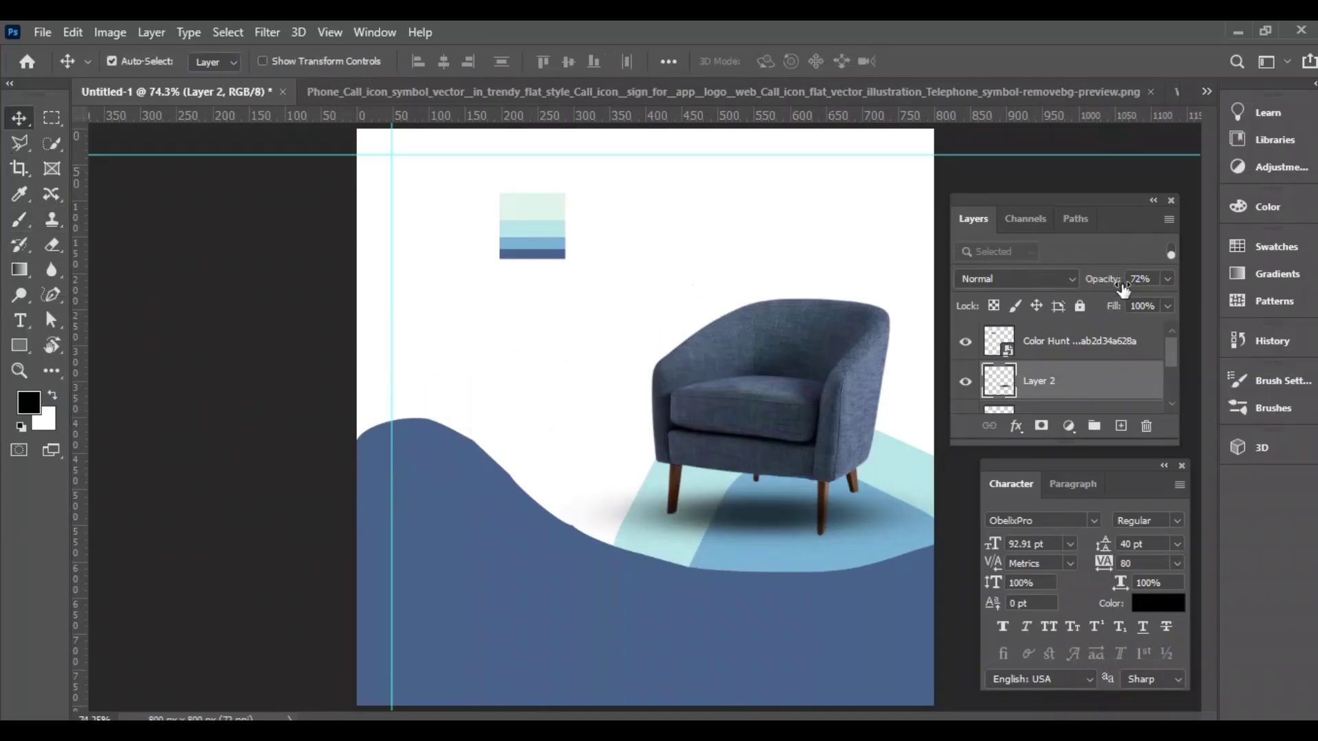
pyautogui.press('5')
pyautogui.press('0')
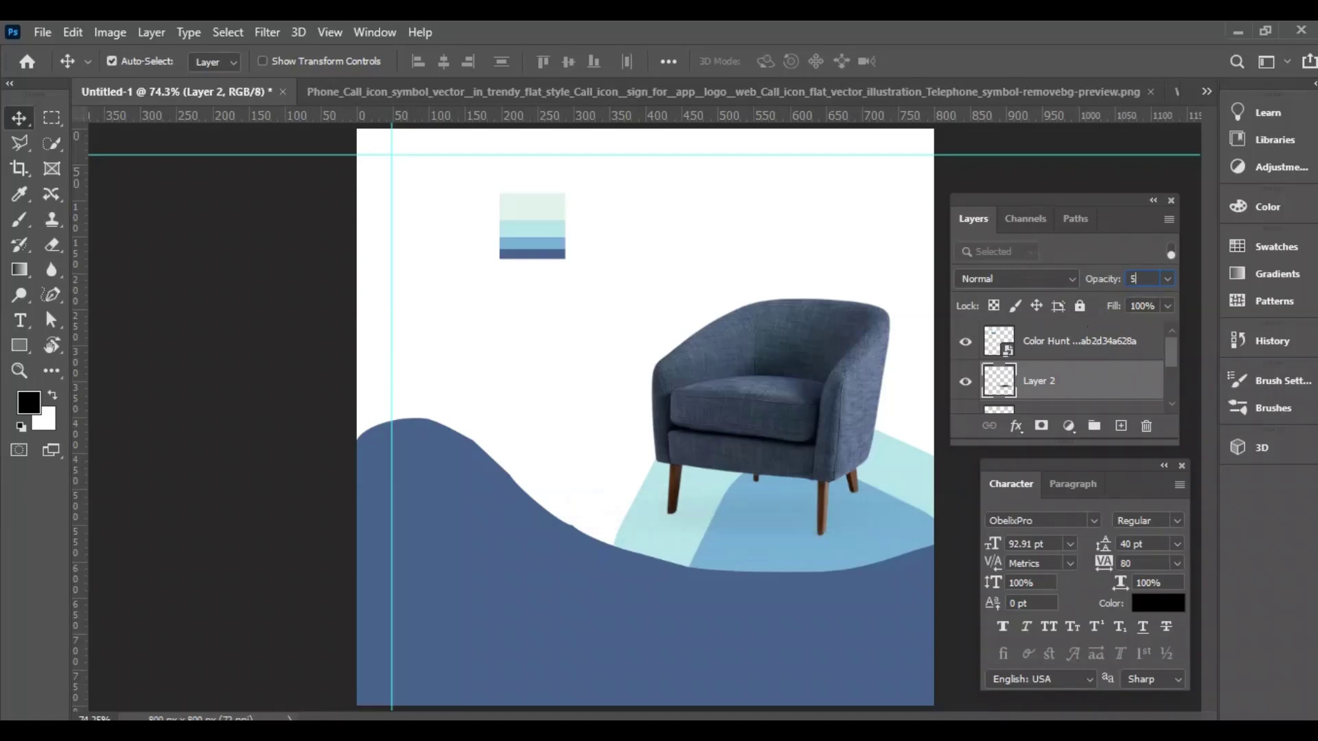
pyautogui.doubleClick(1038, 381)
pyautogui.write('shado')
pyautogui.press('Return')
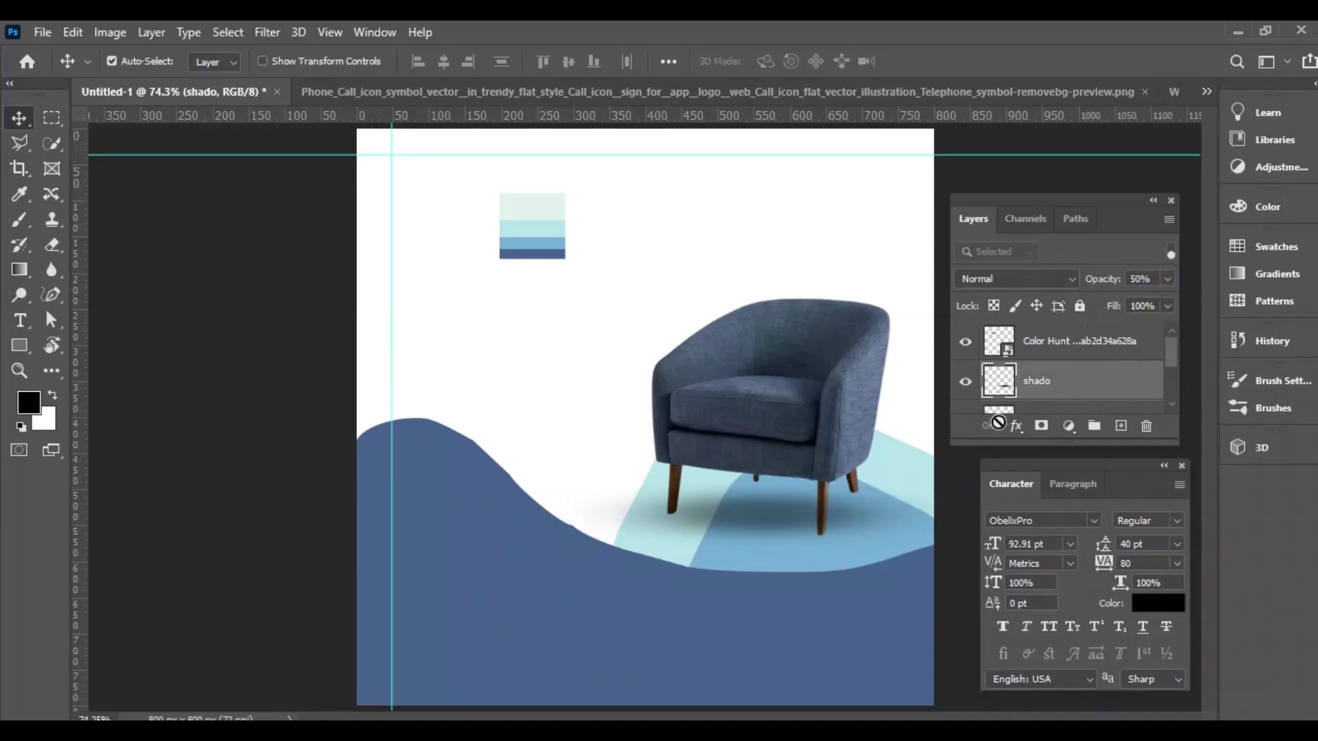
# - Reduce the shadow's height to about 89% without changing its width
pyautogui.hotkey('ctrl', 't')
pyautogui.moveTo(686, 553); pyautogui.dragTo(659, 538)
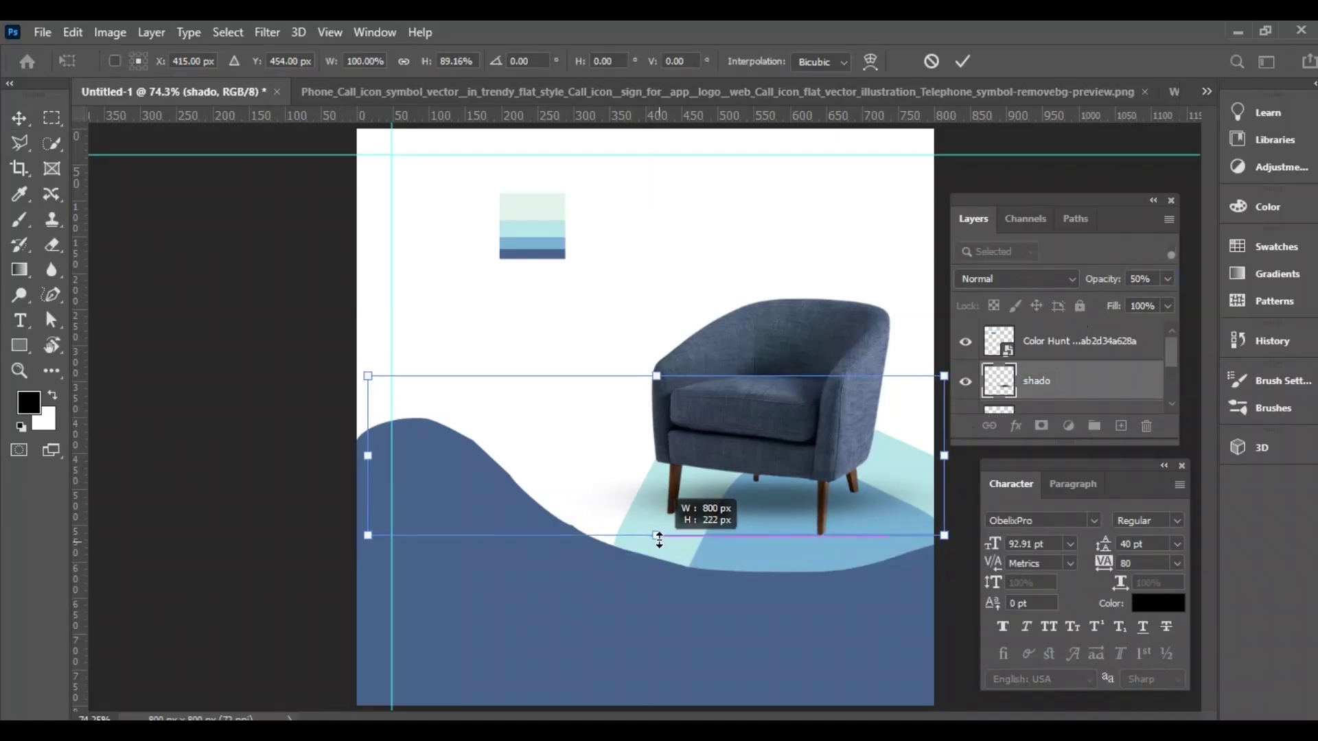
pyautogui.press('Return')
pyautogui.scroll(-1, 1085, 403)
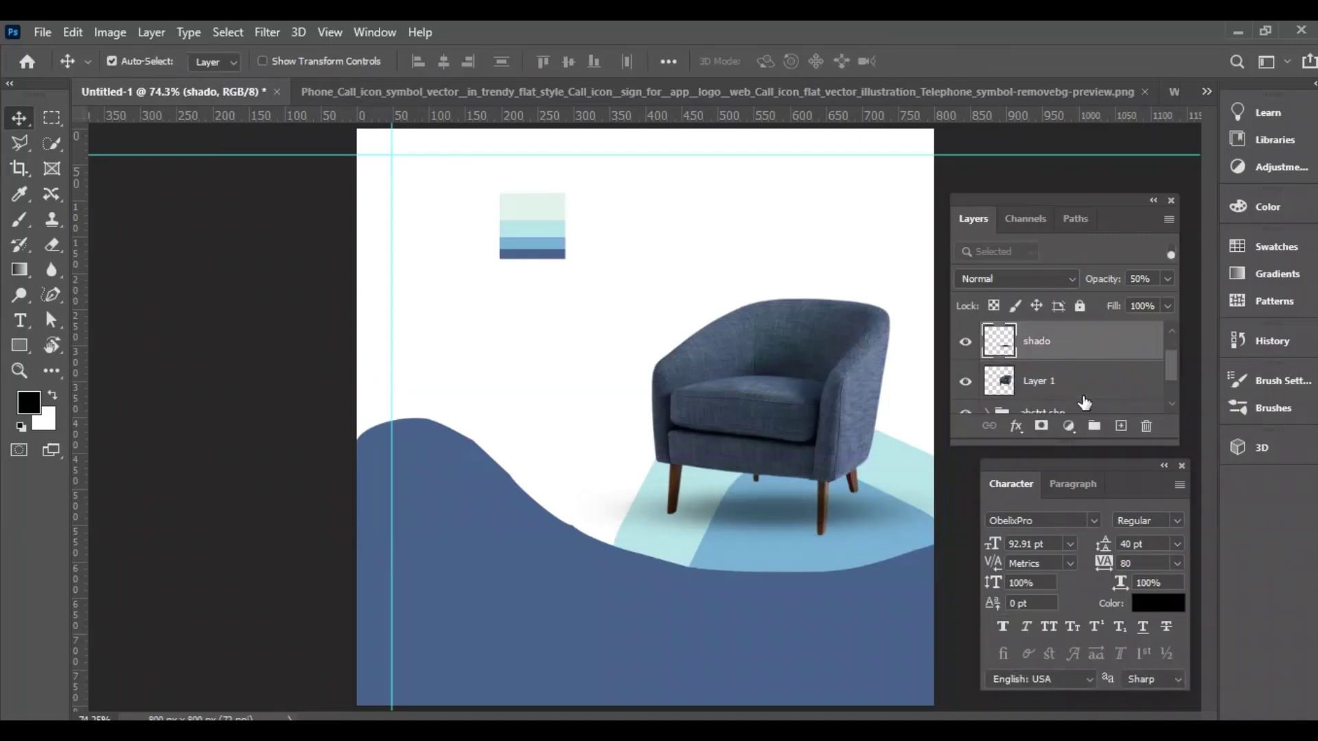
# - Place a vertical guide near the canvas's right edge, just beyond the armchair
pyautogui.scroll(1, 1072, 386)
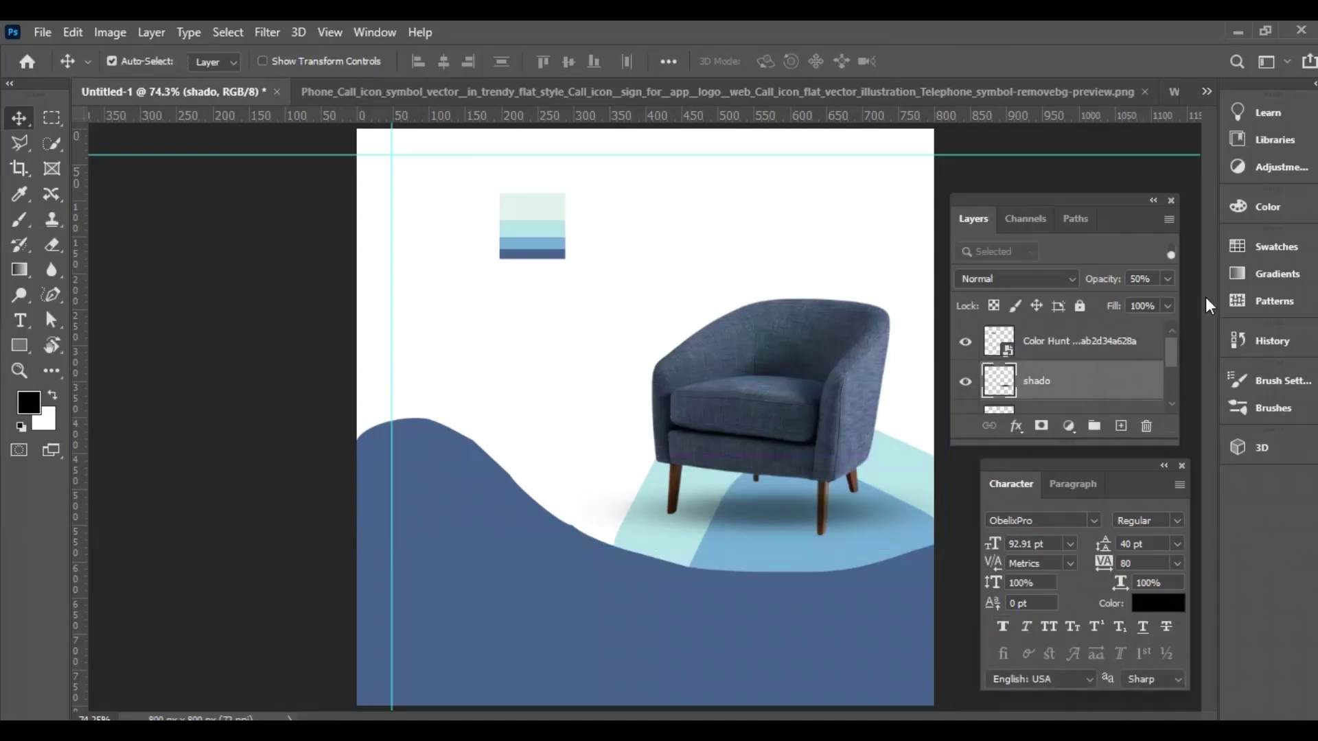
pyautogui.moveTo(80, 270); pyautogui.dragTo(906, 297)
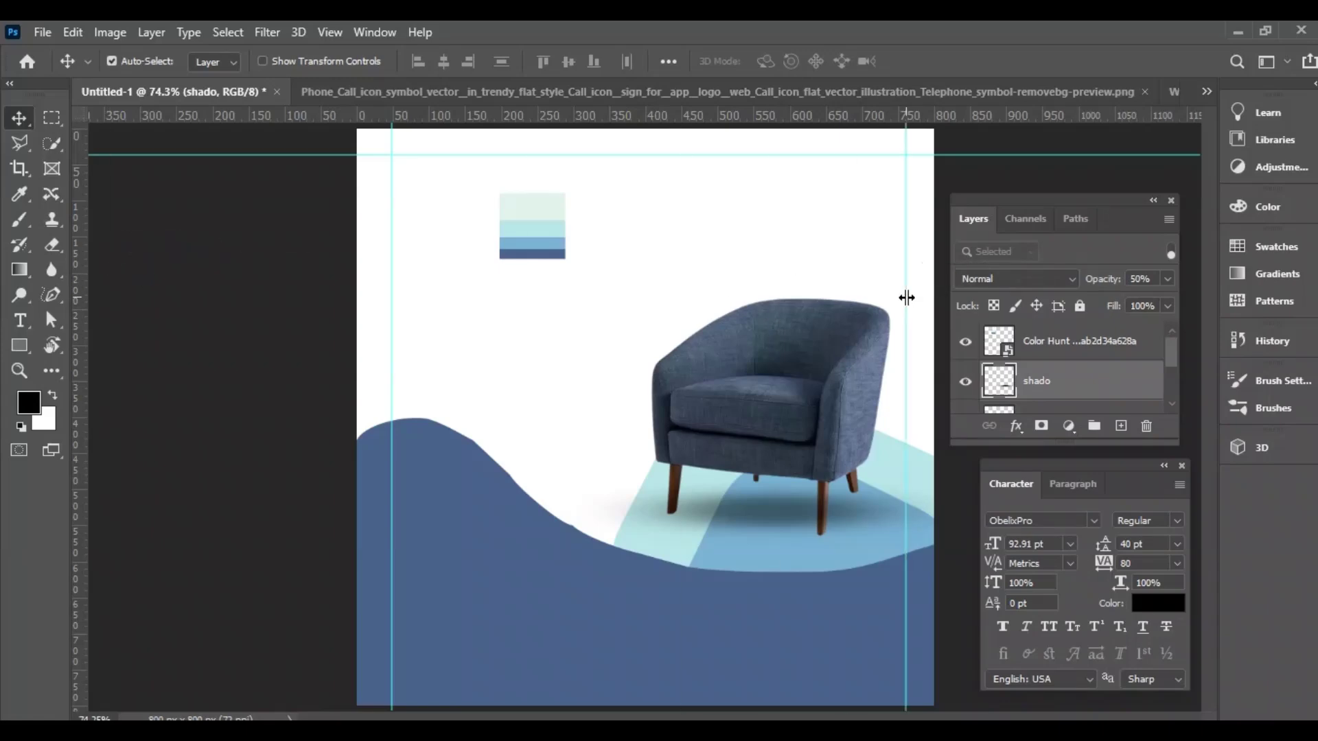
# - Bring the chair-shaped logo mark from the download__3_-removebg-preview.png document into Untitled-1, directly above the shado layer
pyautogui.click(1206, 92)
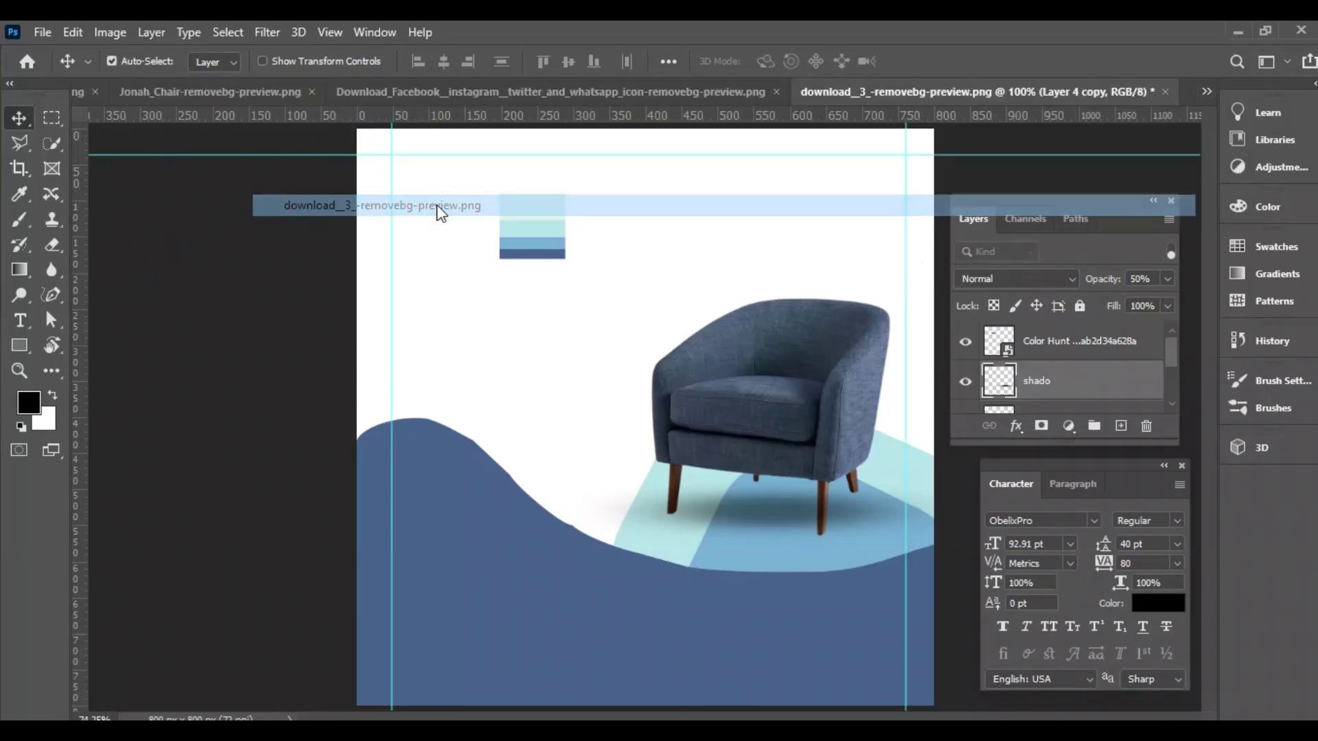
pyautogui.click(441, 212)
pyautogui.click(1206, 92)
pyautogui.click(415, 99)
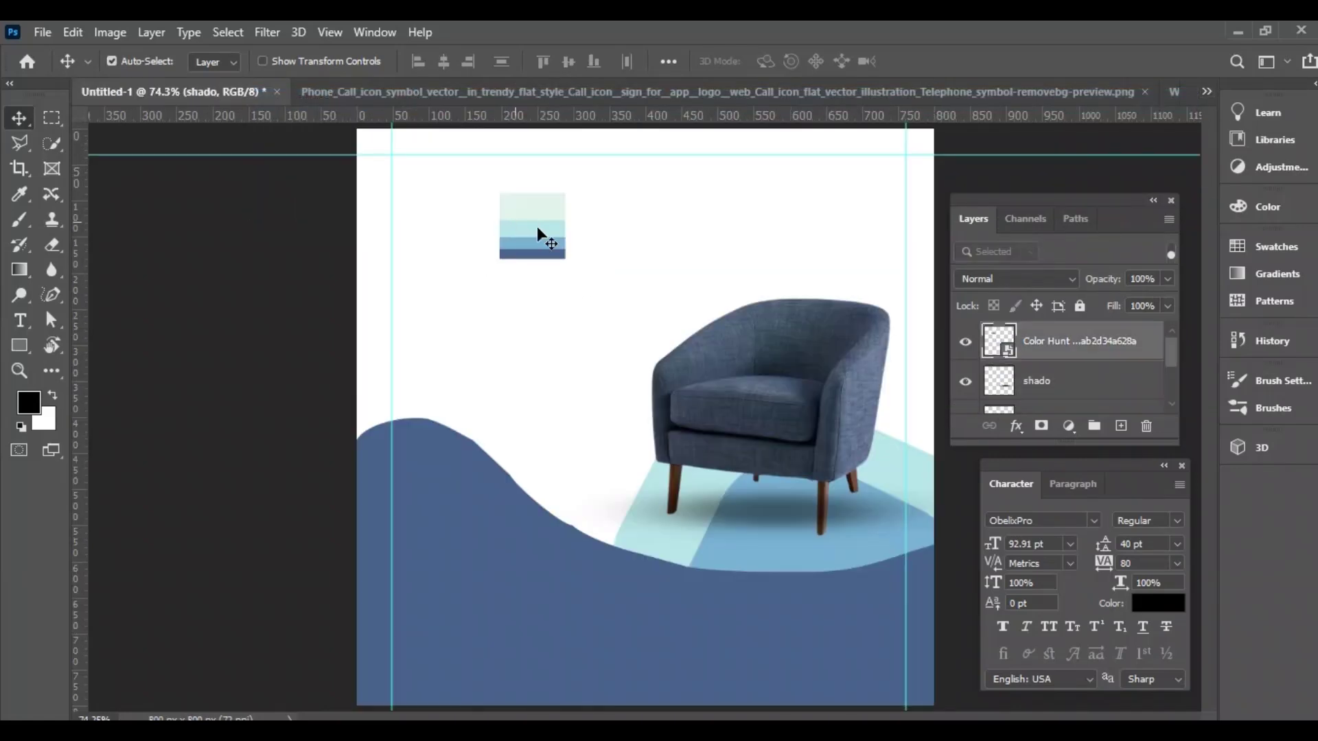
pyautogui.moveTo(538, 236); pyautogui.dragTo(570, 234)
pyautogui.click(1045, 377)
pyautogui.hotkey('ctrl', 'v')
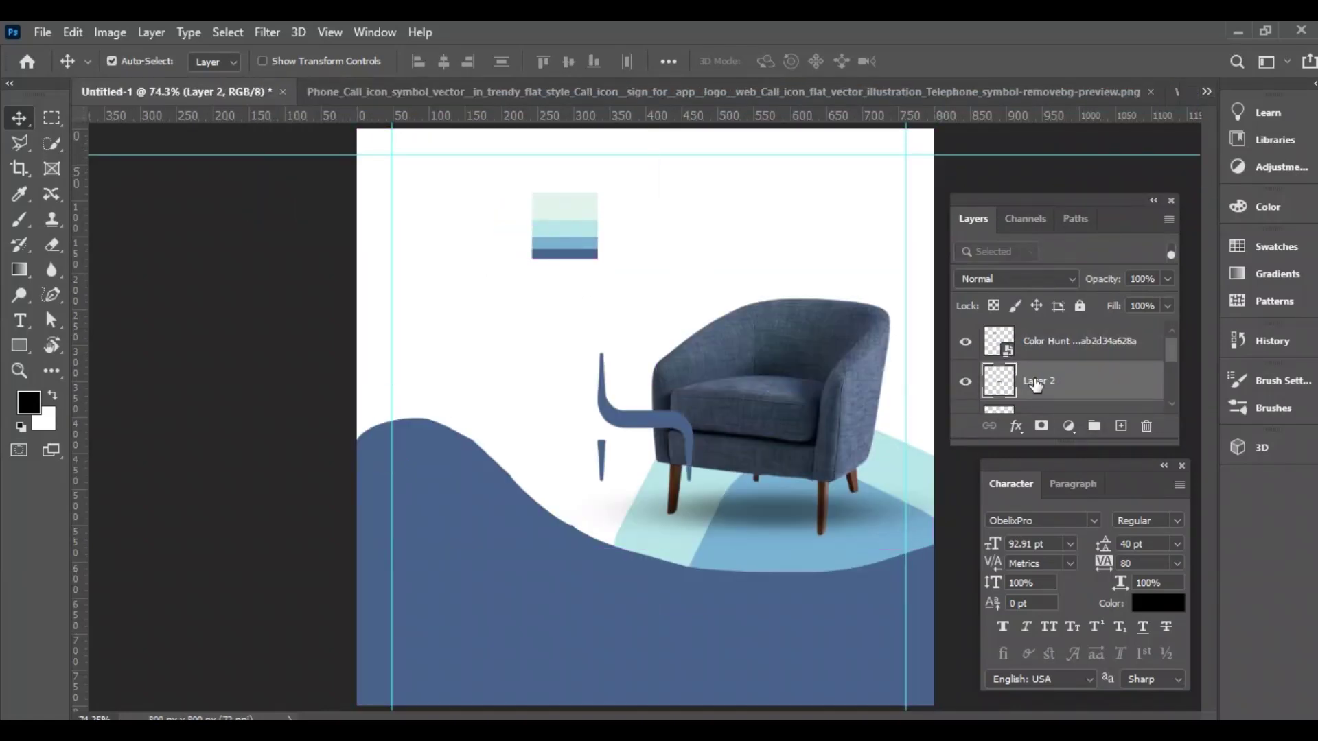
# - Rename the pasted layer "logo" and shrink the mark into the canvas's upper-left guide corner
pyautogui.doubleClick(1037, 383)
pyautogui.write('logo')
pyautogui.press('Return')
pyautogui.hotkey('ctrl', 't')
pyautogui.moveTo(693, 417); pyautogui.dragTo(408, 186)
pyautogui.press('Return')
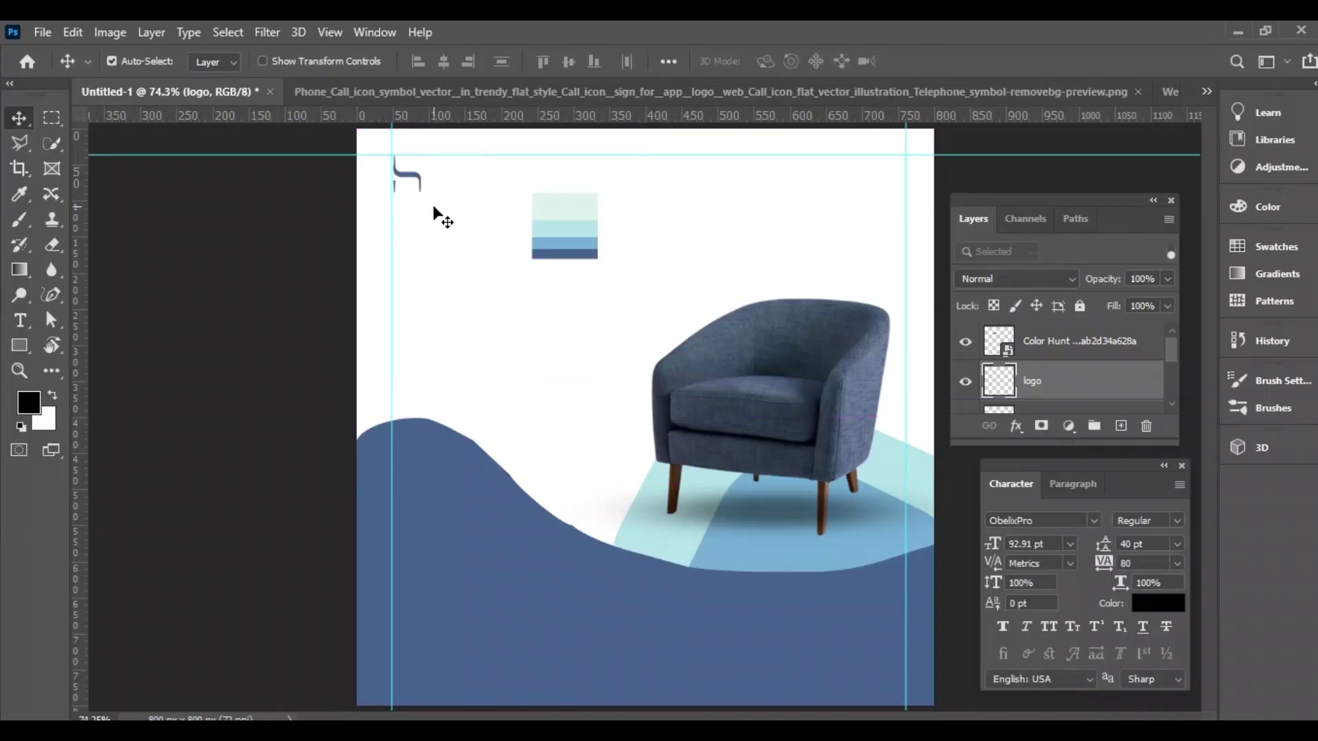
# - Move the colour palette swatch down toward the armchair and paste the four social media icons from their document above the logo layer
pyautogui.moveTo(558, 234); pyautogui.dragTo(605, 284)
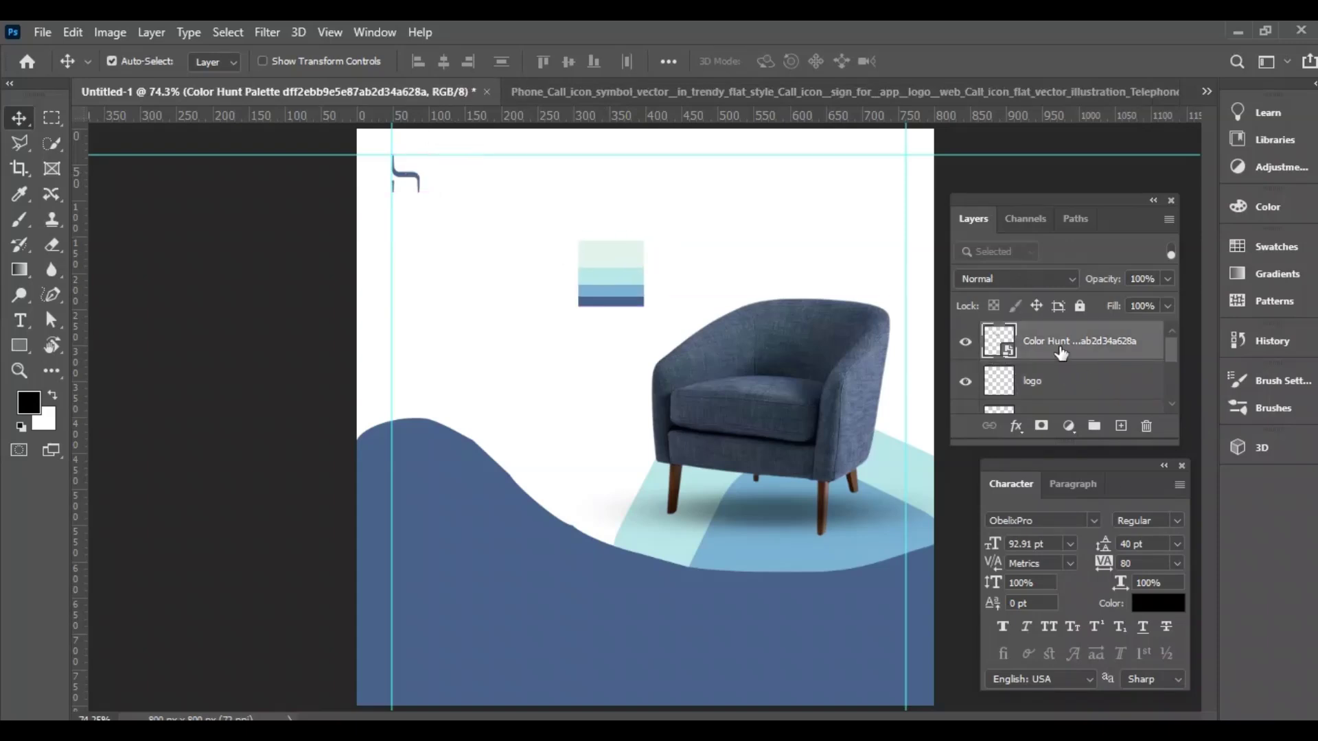
pyautogui.click(1047, 386)
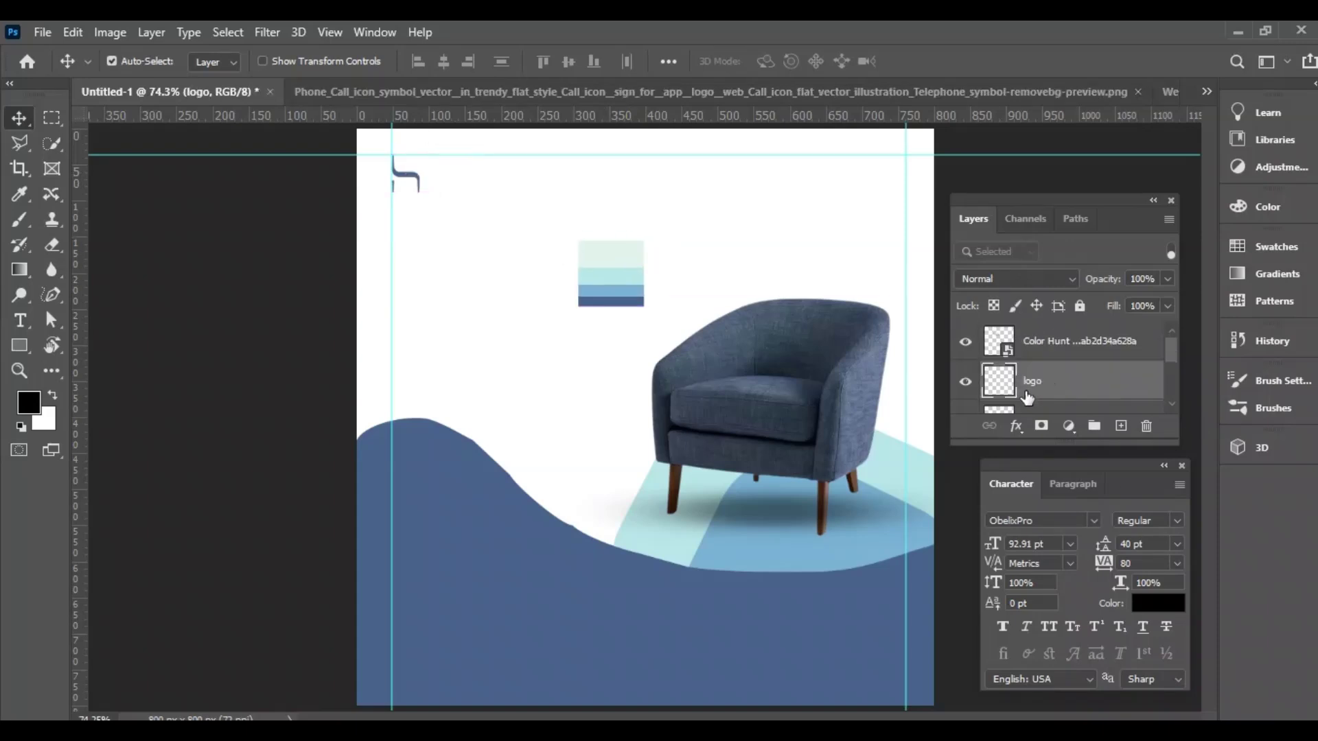
pyautogui.click(1206, 91)
pyautogui.click(1160, 179)
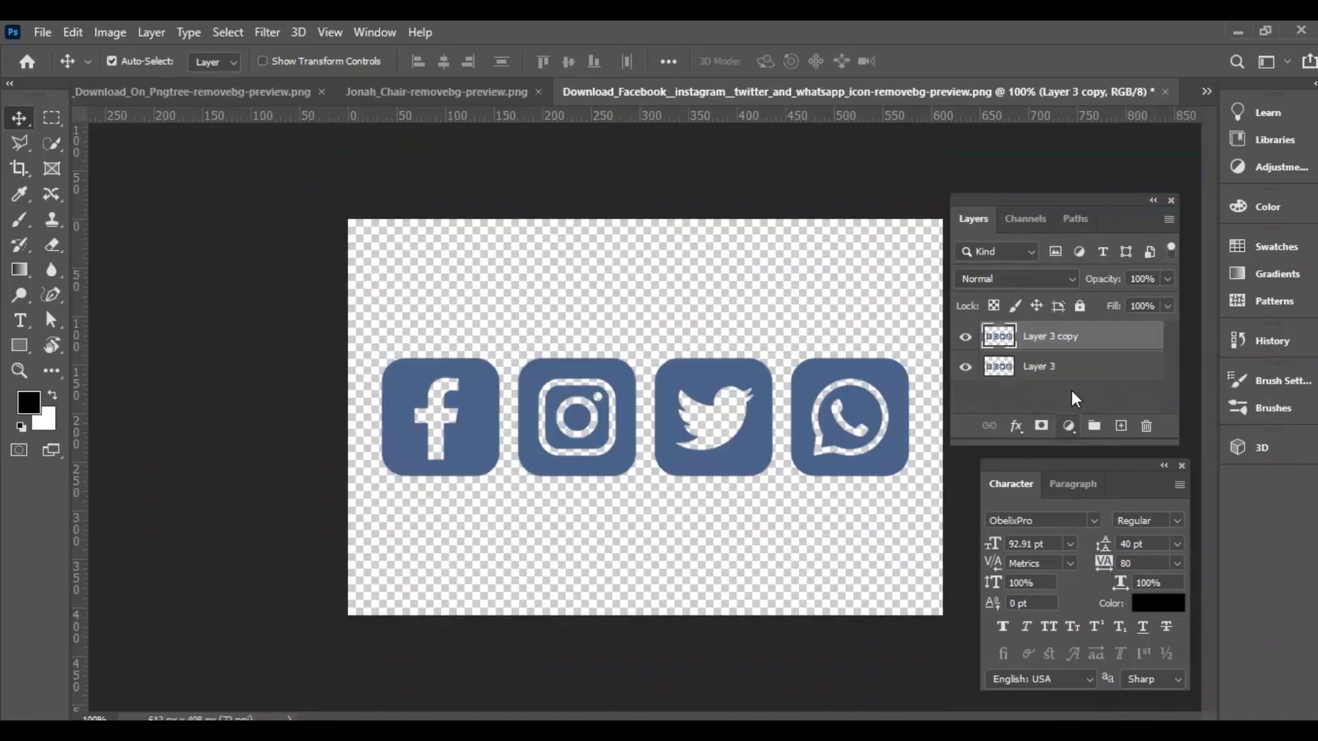
pyautogui.click(1205, 91)
pyautogui.click(440, 99)
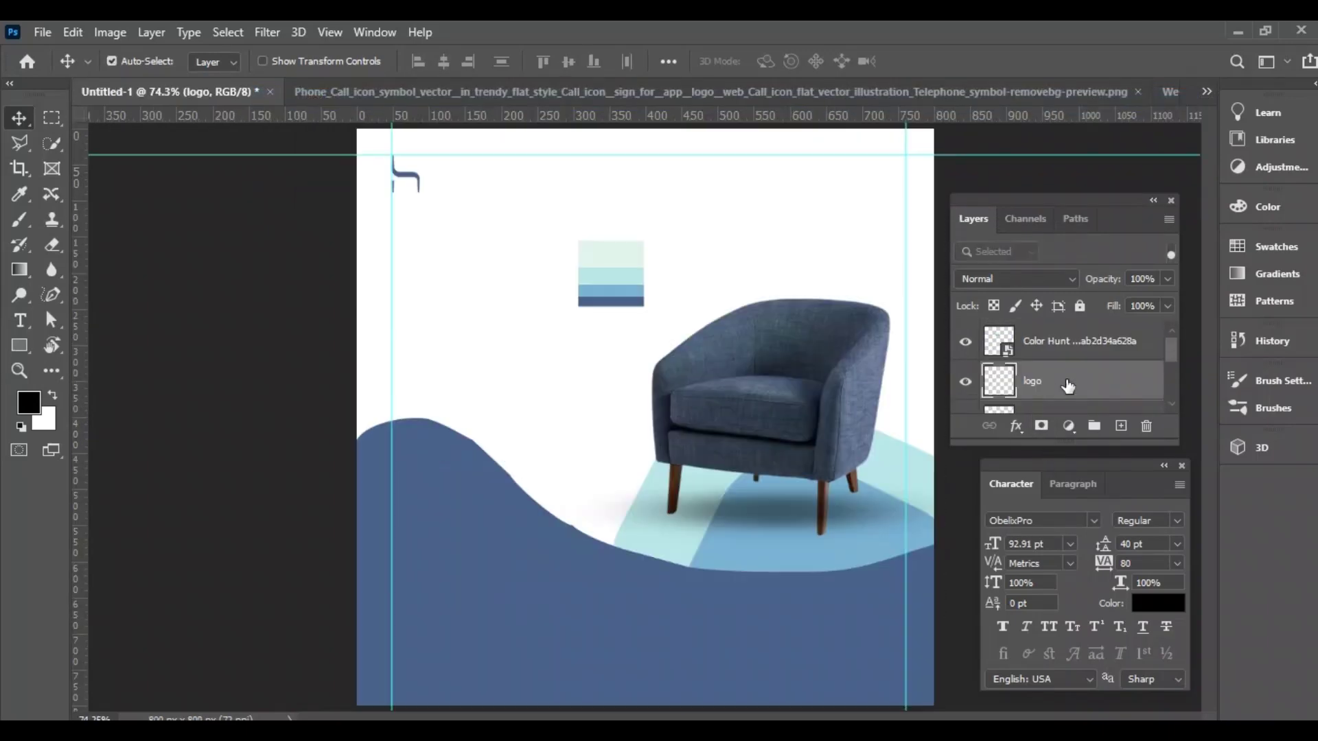
pyautogui.hotkey('ctrl', 'v')
# - Scale the social media icons down and place them in the canvas's upper-right guide corner
pyautogui.hotkey('ctrl', 't')
pyautogui.moveTo(641, 464); pyautogui.dragTo(885, 163)
pyautogui.press('Return')
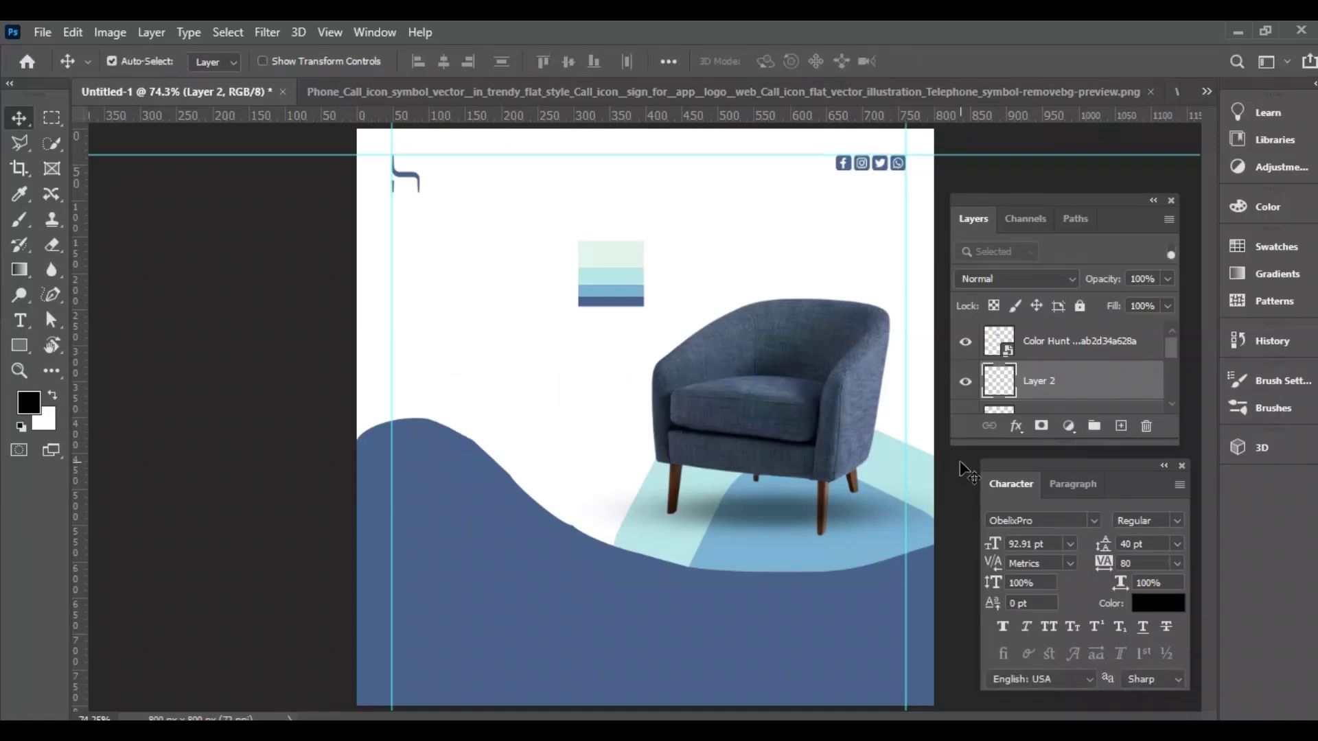
# - Align the vertical centres of the social icons and the logo mark, and rename the icons' layer "social logo"
pyautogui.scroll(-1, 1062, 389)
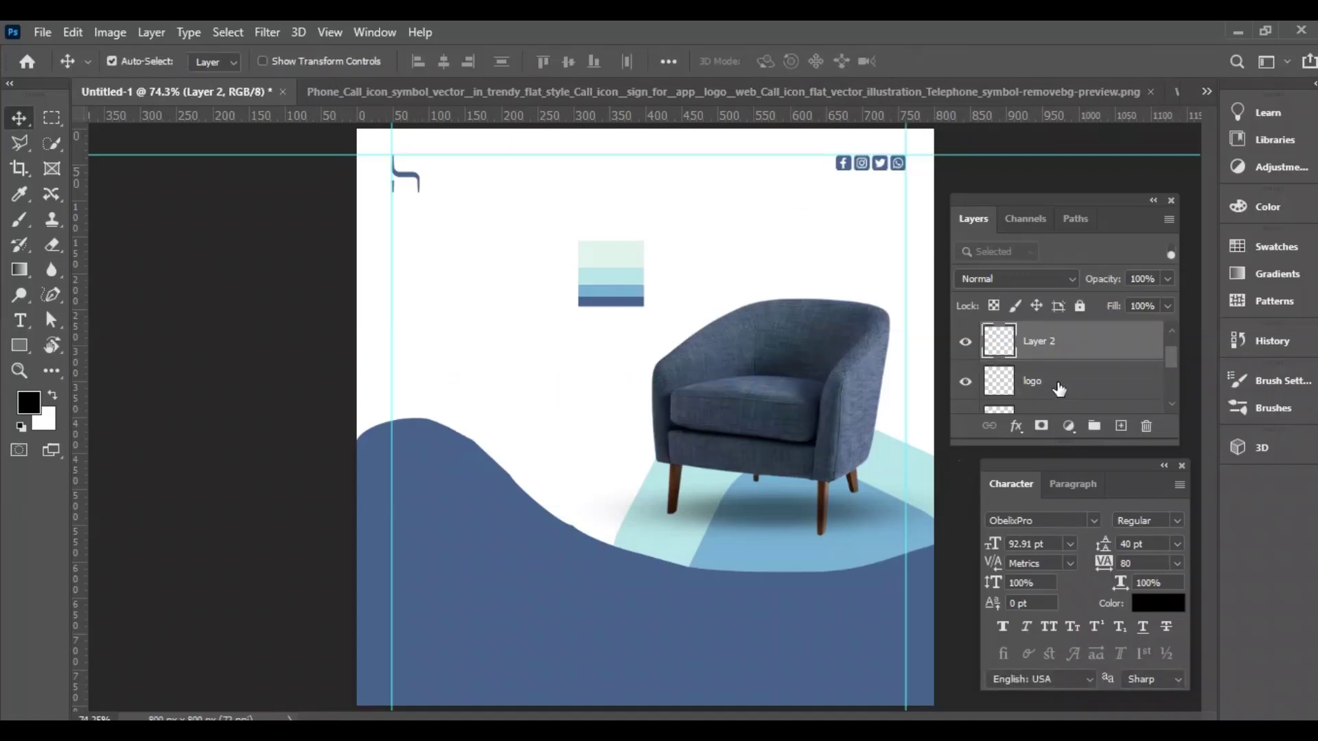
pyautogui.keyDown('shift'); pyautogui.click(1062, 385); pyautogui.keyUp('shift')
pyautogui.click(568, 61)
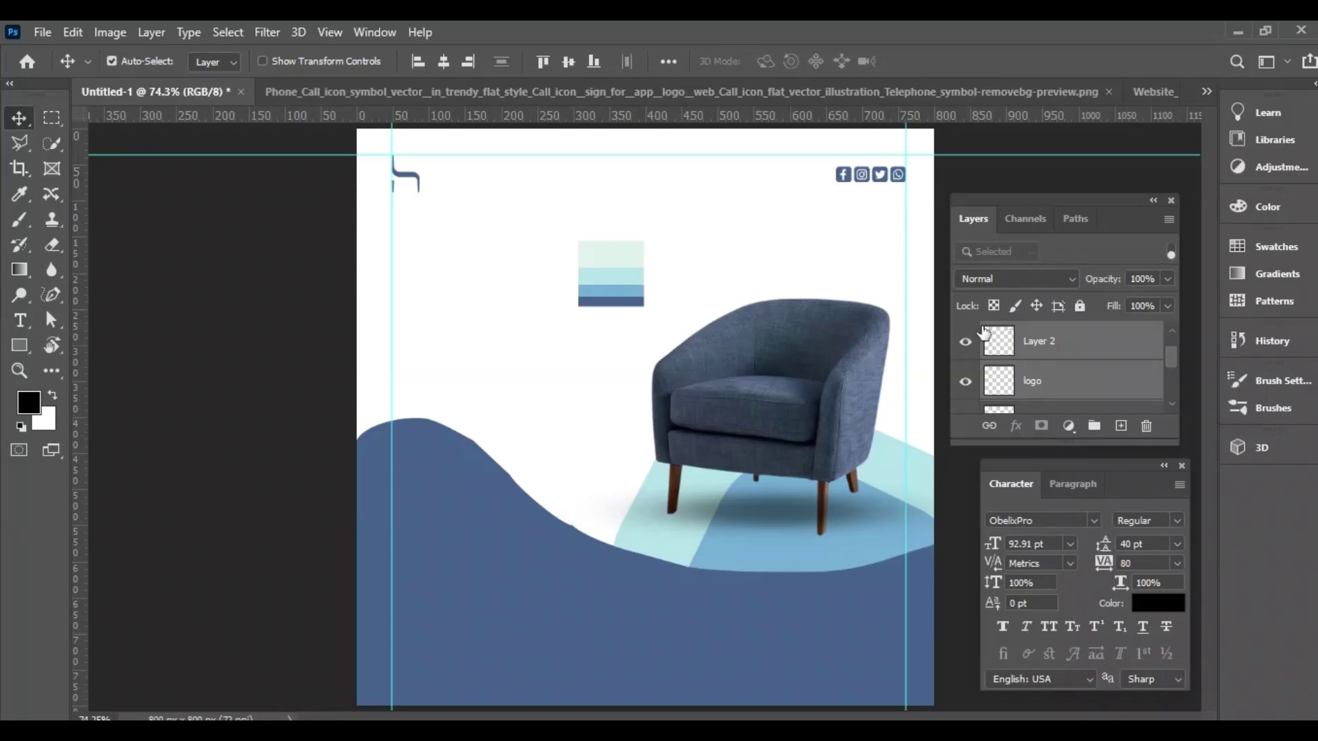
pyautogui.doubleClick(1038, 342)
pyautogui.write('social logo')
pyautogui.press('Return')
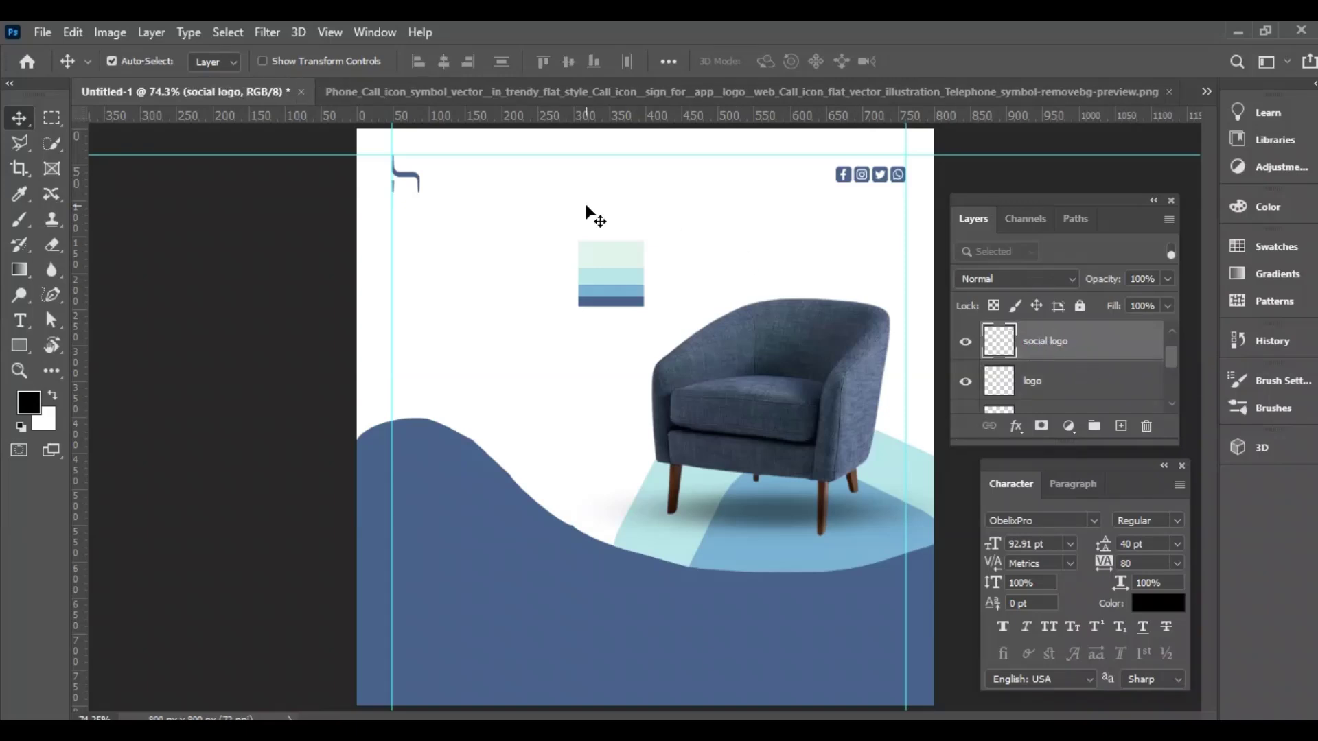
pyautogui.scroll(1, 1054, 369)
pyautogui.click(1061, 349)
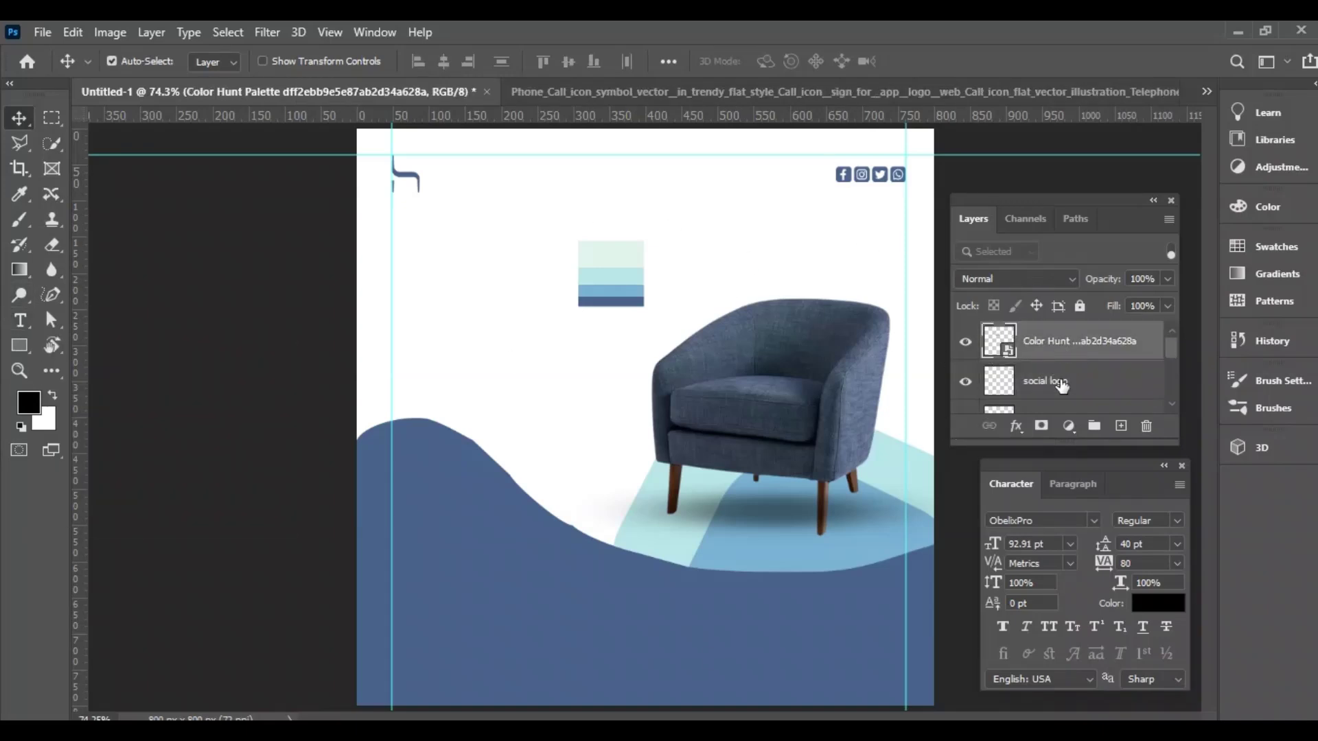
pyautogui.click(1062, 383)
pyautogui.press('t')
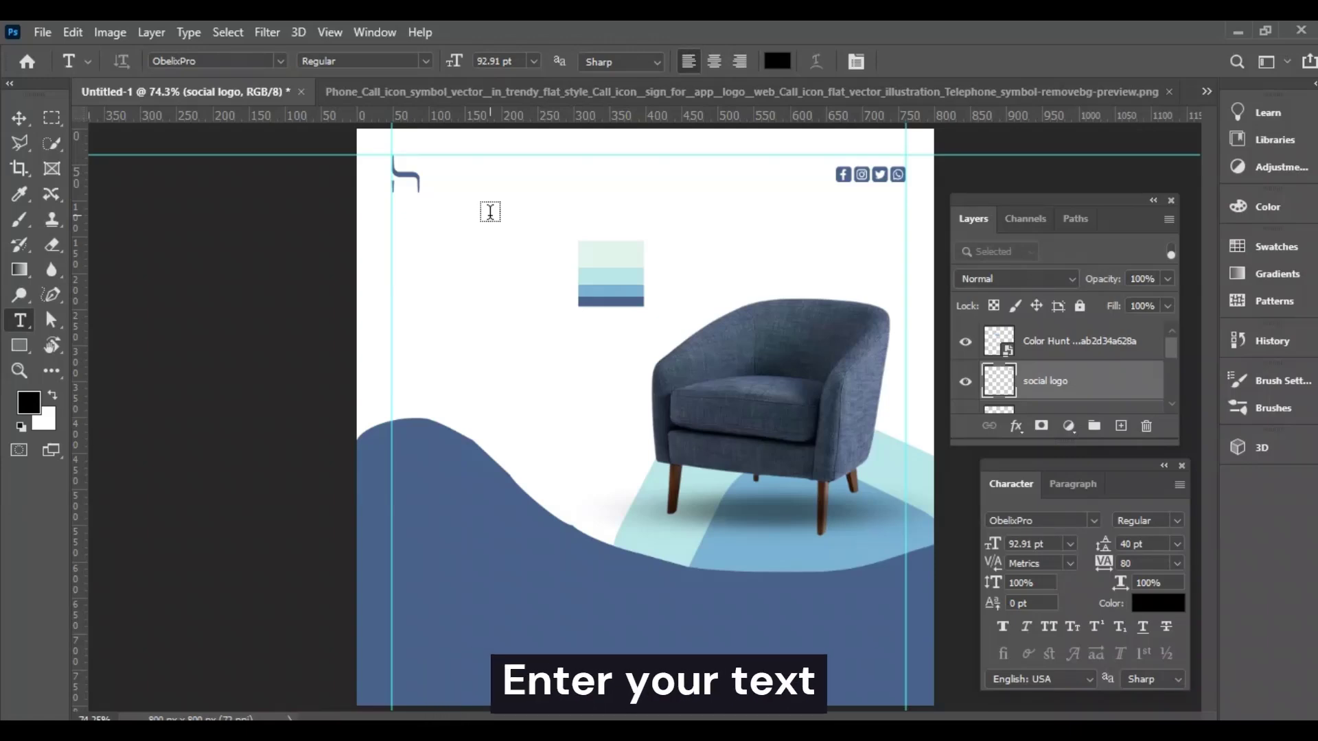
pyautogui.click(19, 119)
pyautogui.click(503, 388)
# - Fill the Background layer with the palette swatch's lightest mint colour and delete the palette swatch
pyautogui.scroll(-5, 1164, 396)
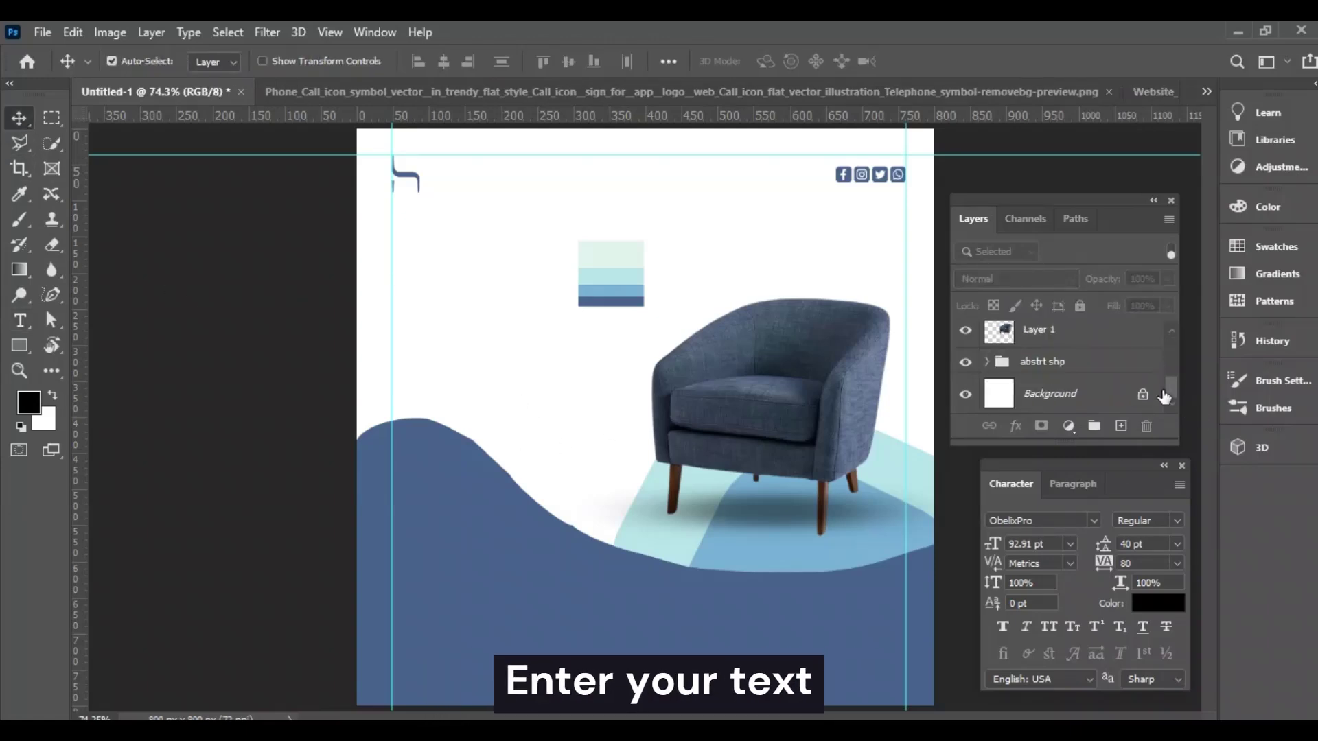
pyautogui.click(1085, 398)
pyautogui.press('i')
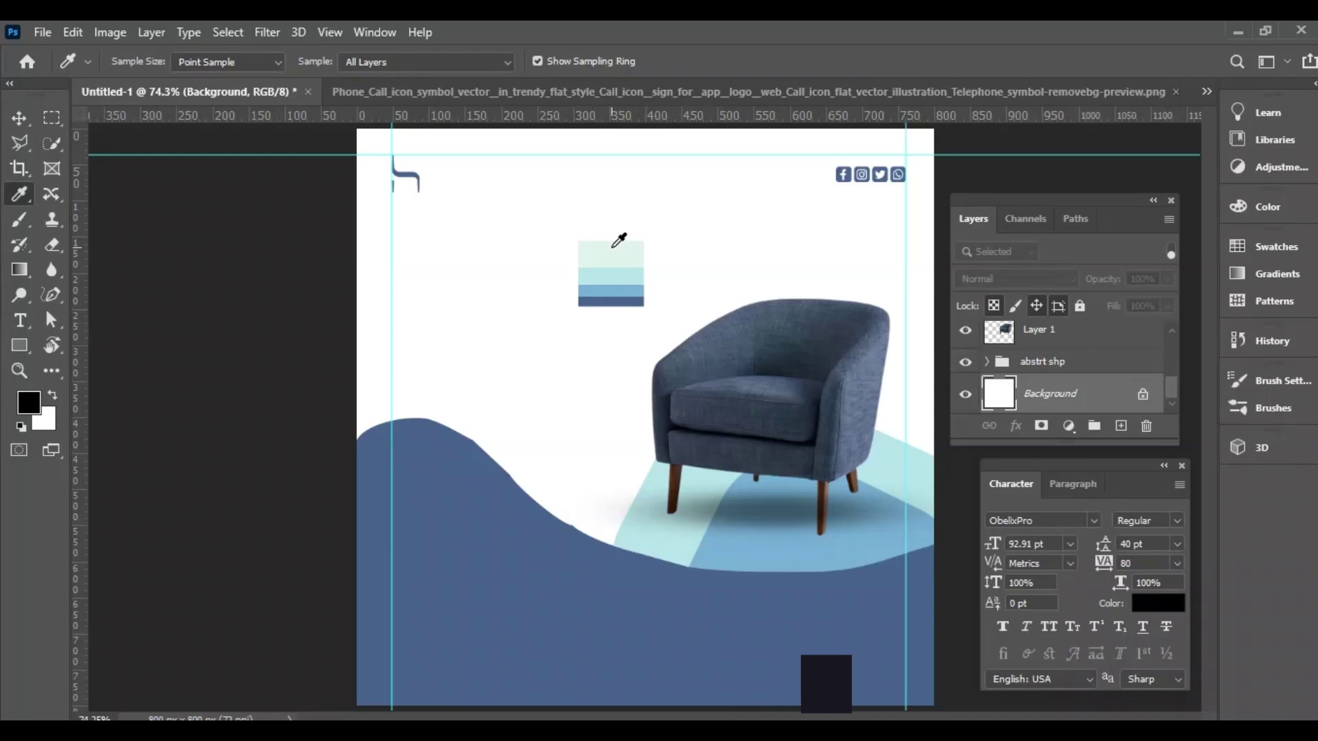
pyautogui.click(621, 247)
pyautogui.hotkey('alt', 'BackSpace')
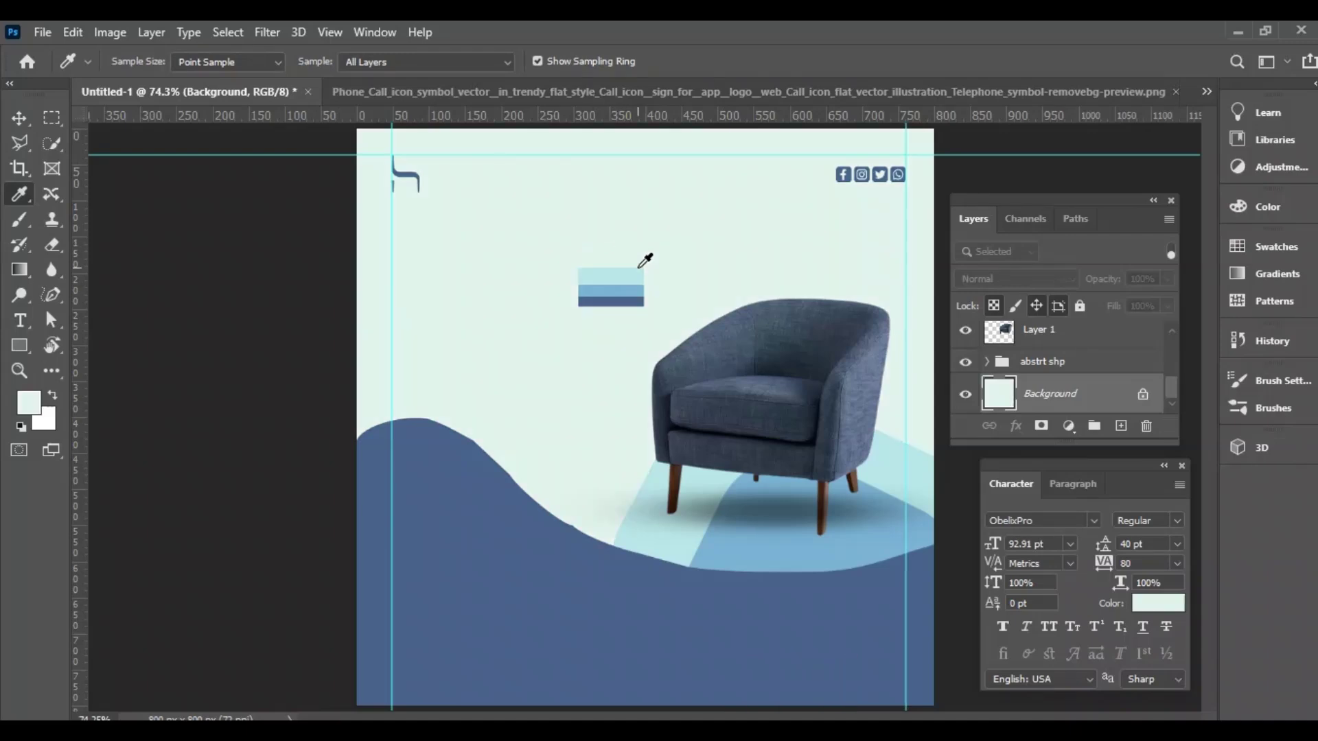
pyautogui.click(20, 123)
pyautogui.click(607, 293)
# - Add the text "LOGO" in Arial above the armchair and colour it with the dark blue sampled from the wave shape
pyautogui.press('t')
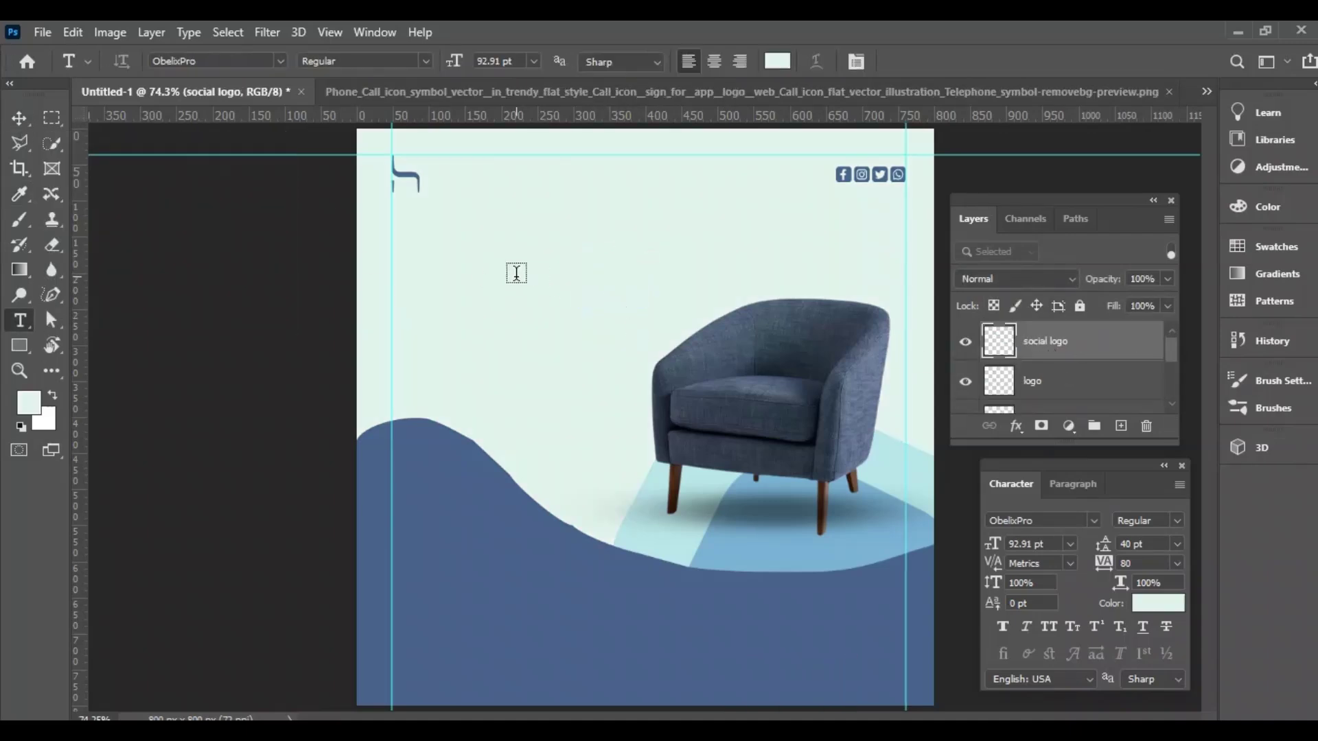
pyautogui.click(508, 275)
pyautogui.click(1093, 522)
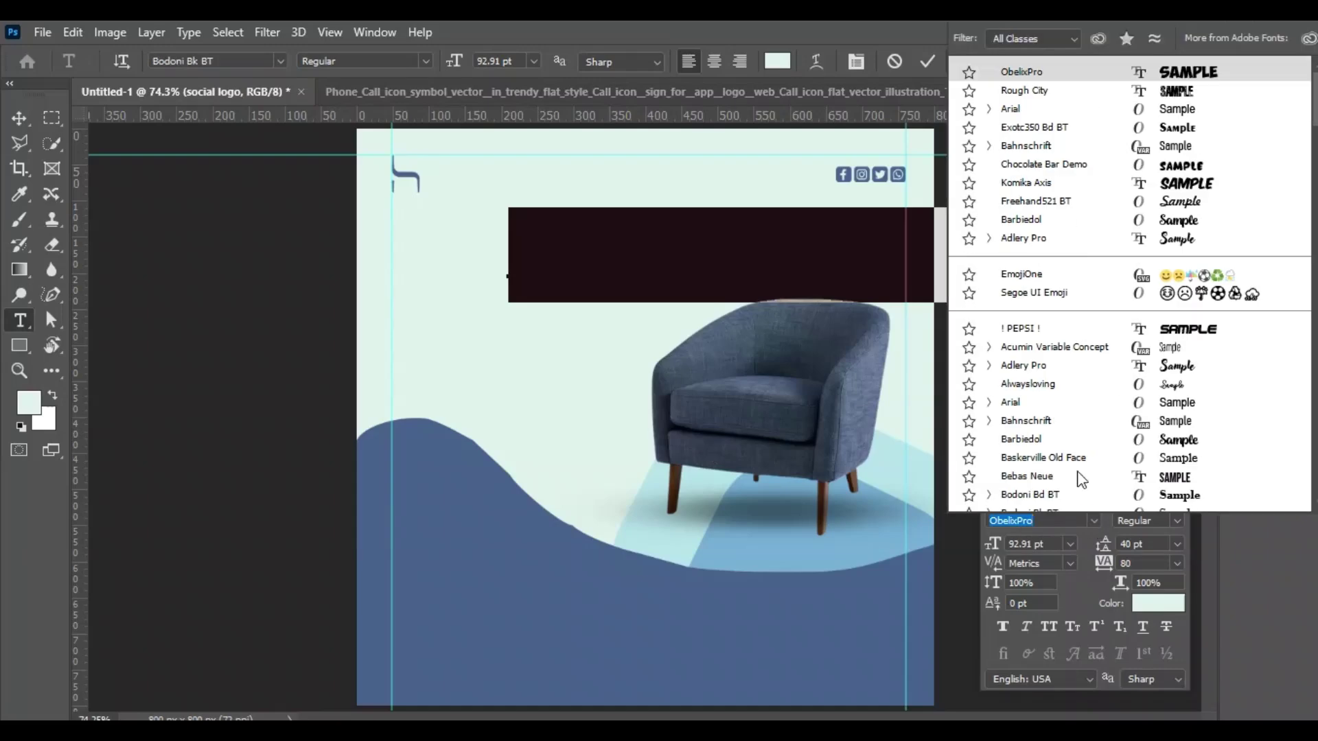
pyautogui.click(1057, 396)
pyautogui.press('BackSpace')
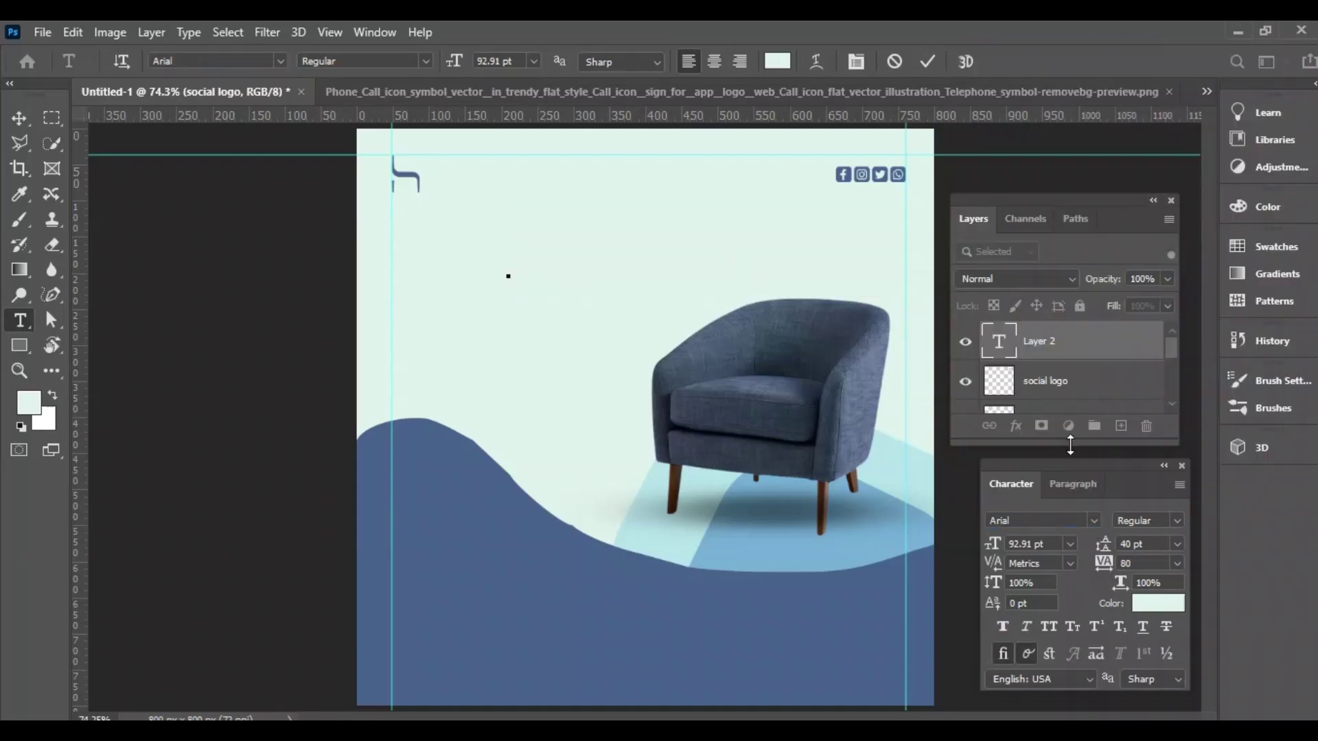
pyautogui.click(19, 194)
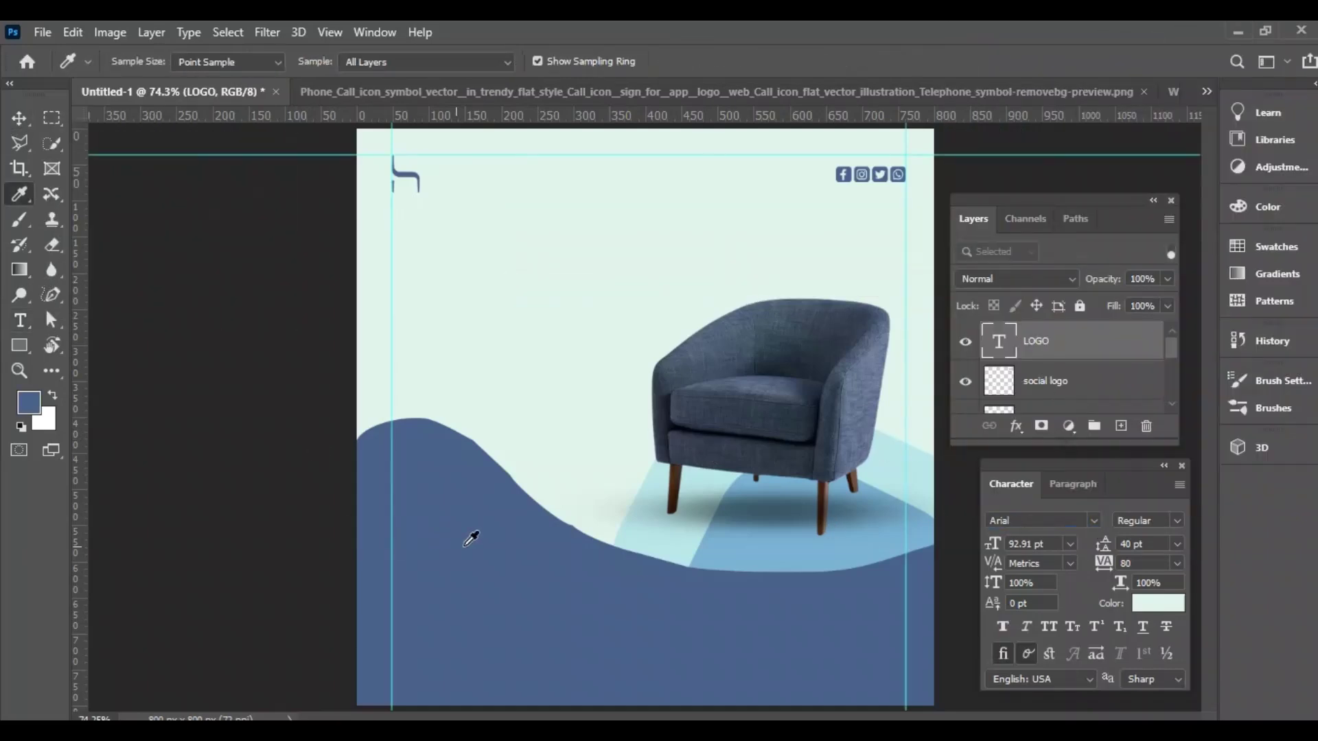
pyautogui.click(510, 543)
pyautogui.click(21, 120)
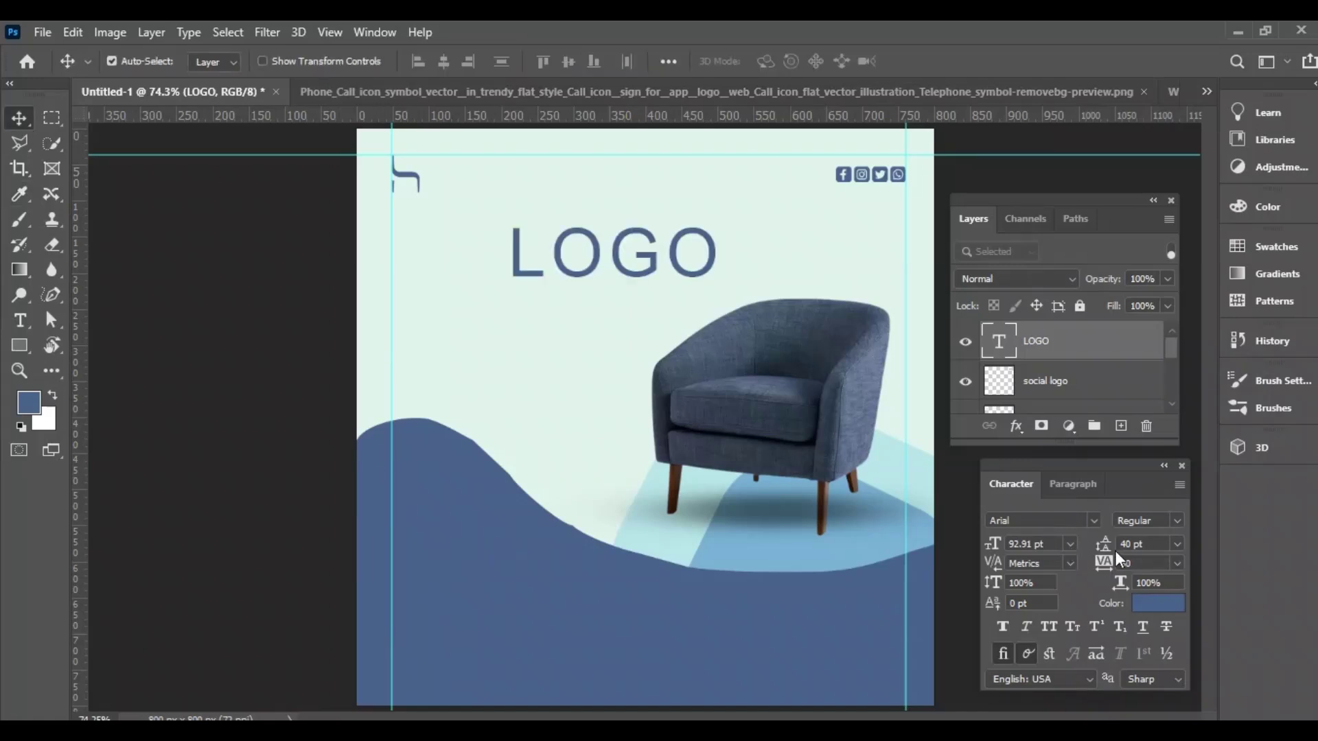
# - Format the LOGO text as Arial Bold at 24 pt with tracking 0
pyautogui.moveTo(1114, 563); pyautogui.dragTo(1101, 562)
pyautogui.click(1177, 563)
pyautogui.click(1153, 443)
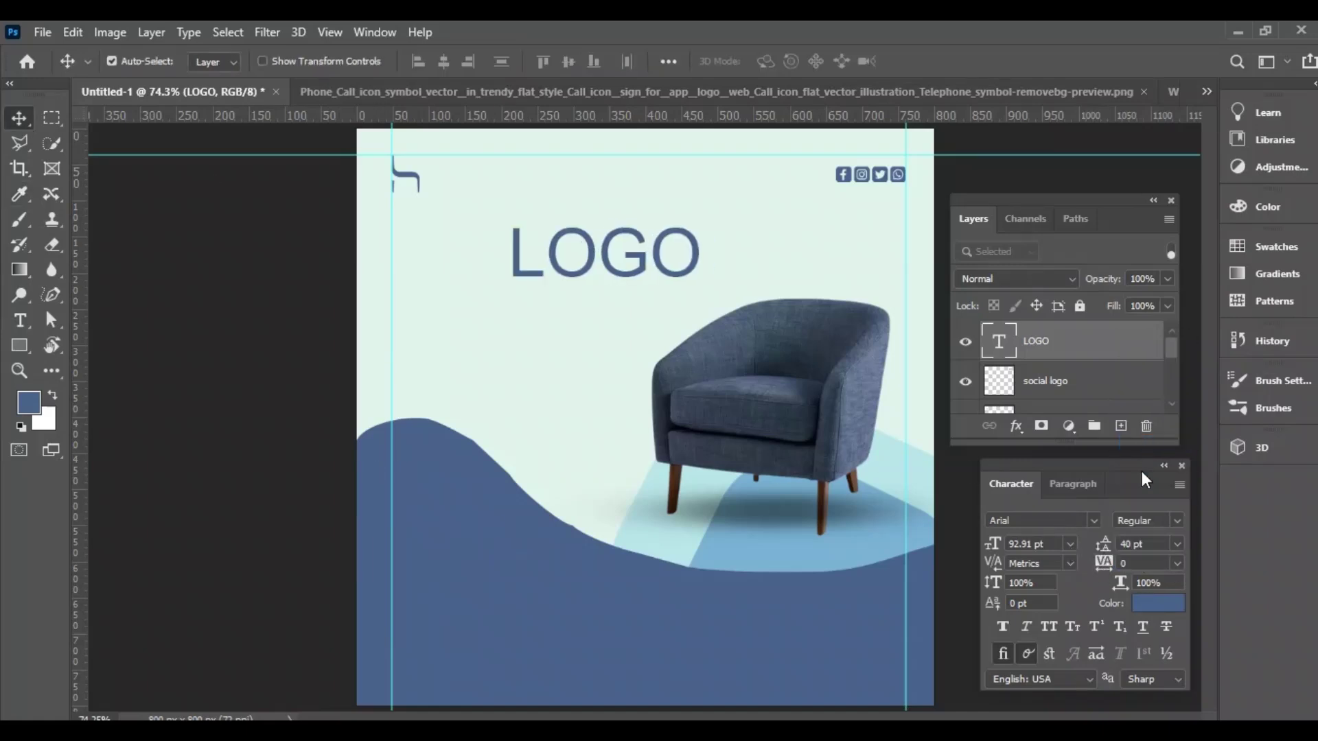
pyautogui.click(1069, 544)
pyautogui.click(1049, 480)
pyautogui.click(1167, 521)
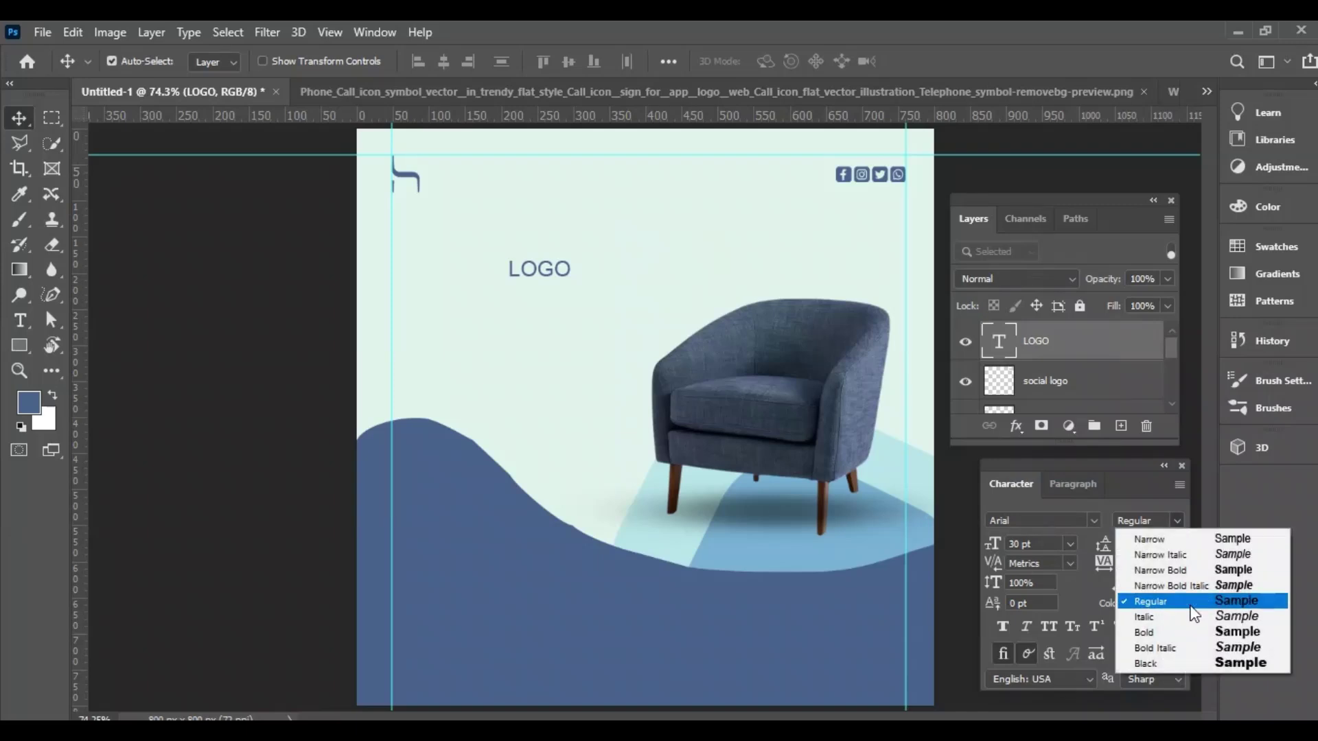
pyautogui.click(1191, 624)
pyautogui.click(1070, 543)
pyautogui.click(1050, 466)
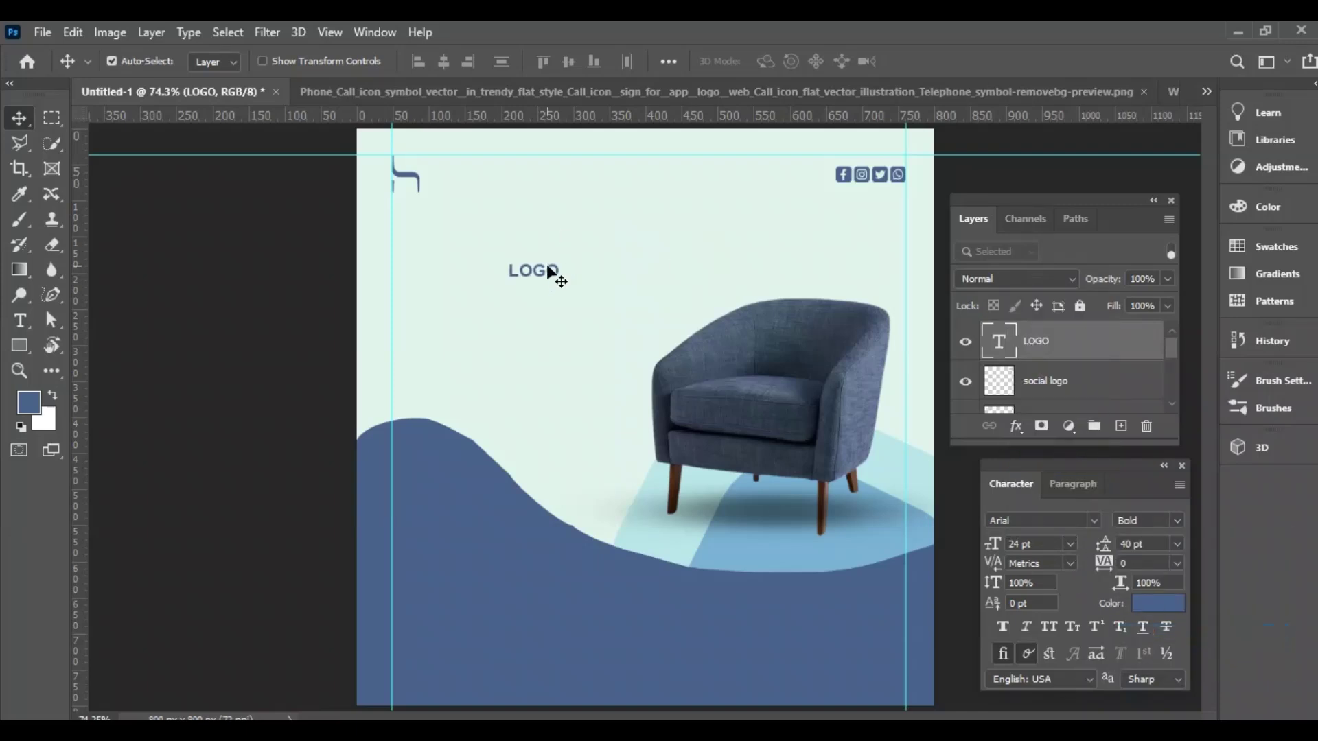
# - Move the LOGO text beside the logo mark and scale the mark down to suit the text
pyautogui.moveTo(547, 274); pyautogui.dragTo(405, 183)
pyautogui.click(403, 176)
pyautogui.hotkey('ctrl', 't')
pyautogui.press('Return')
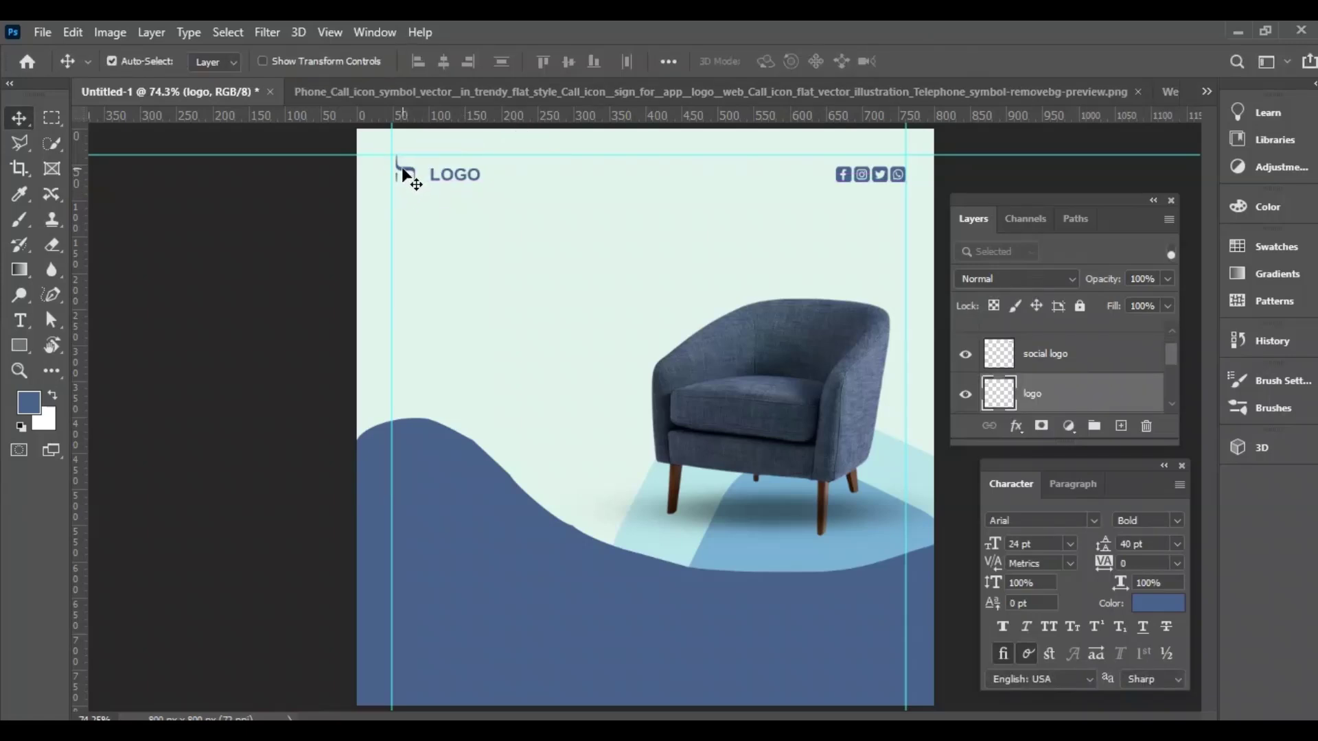
# - Bring the LOGO text close to the logo mark, leaving a small gap between them
pyautogui.moveTo(456, 184); pyautogui.dragTo(442, 177)
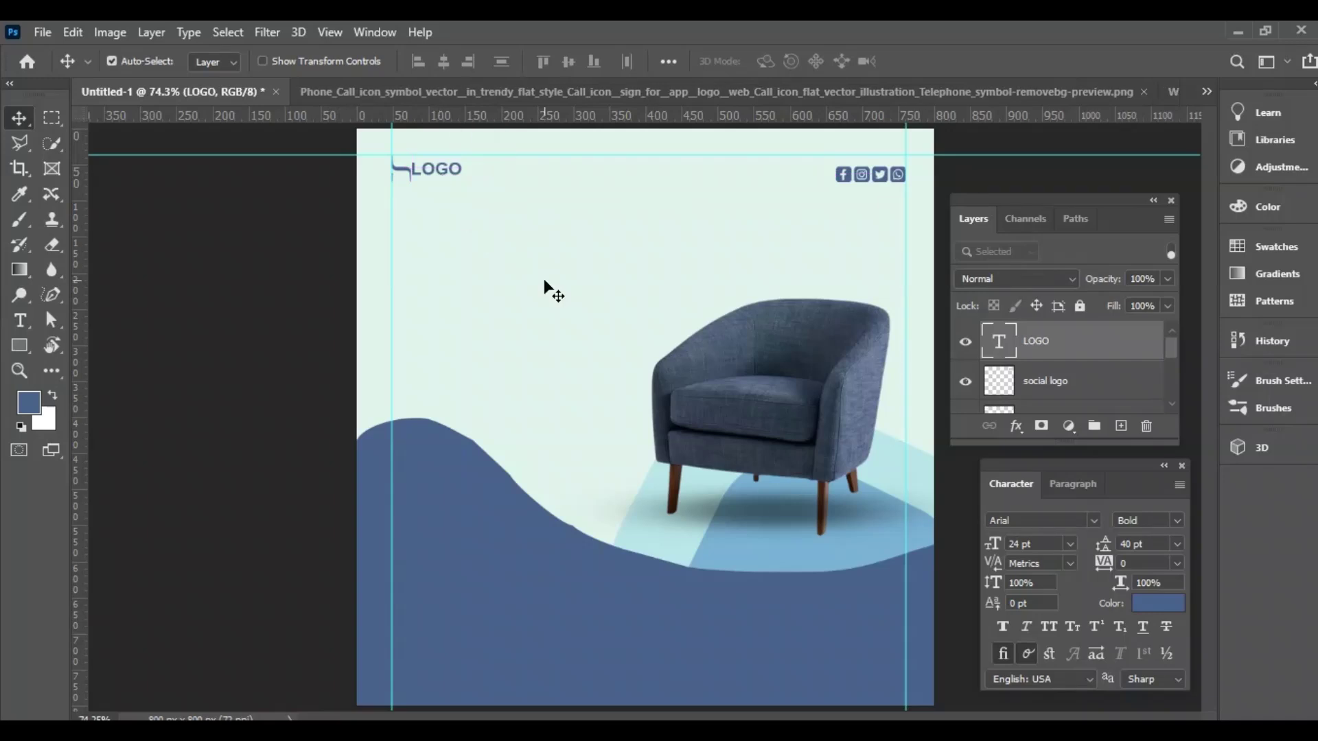
pyautogui.press('Right')
pyautogui.press('Right')
pyautogui.press('Right')
pyautogui.press('Right')
pyautogui.press('Right')
pyautogui.press('Right')
pyautogui.press('Right')
pyautogui.press('Right')
# - Align the vertical centres of the LOGO text, the social icons and the logo mark
pyautogui.scroll(-1, 1056, 383)
pyautogui.keyDown('shift'); pyautogui.click(1058, 388); pyautogui.keyUp('shift')
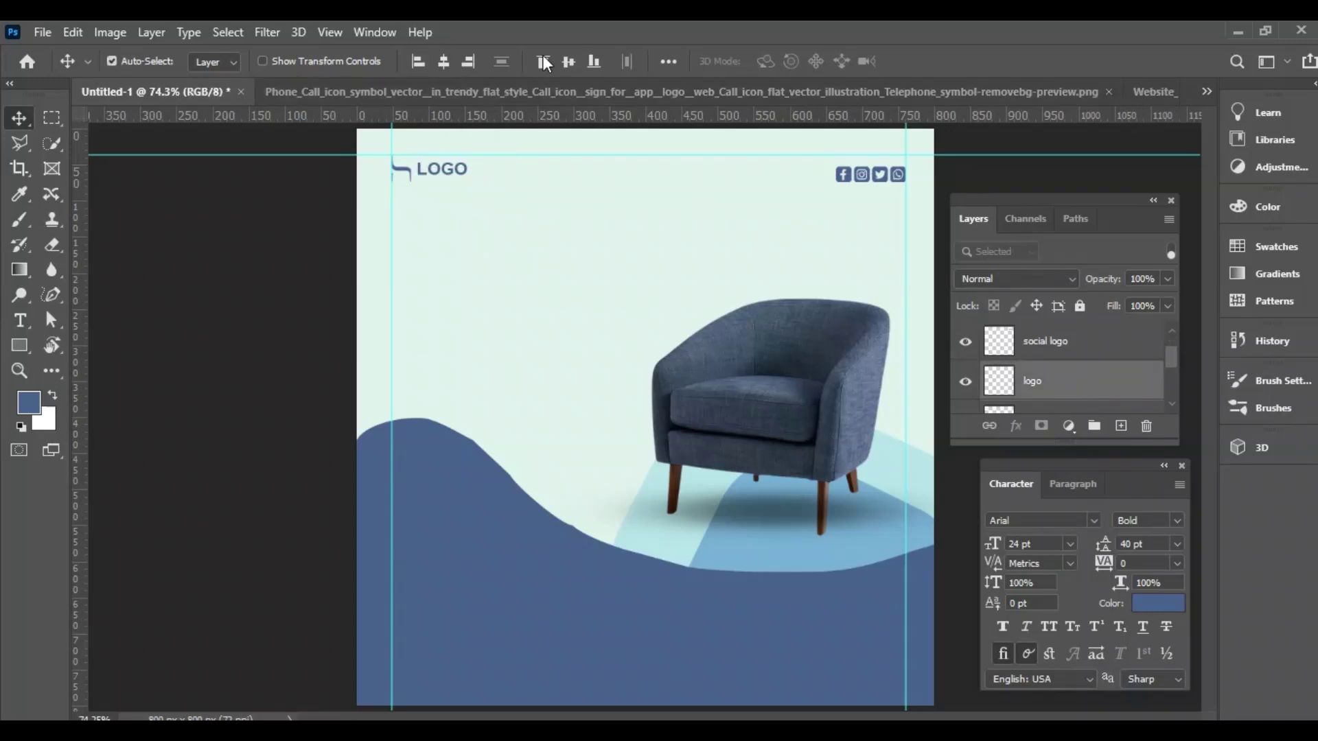
pyautogui.scroll(1, 1062, 387)
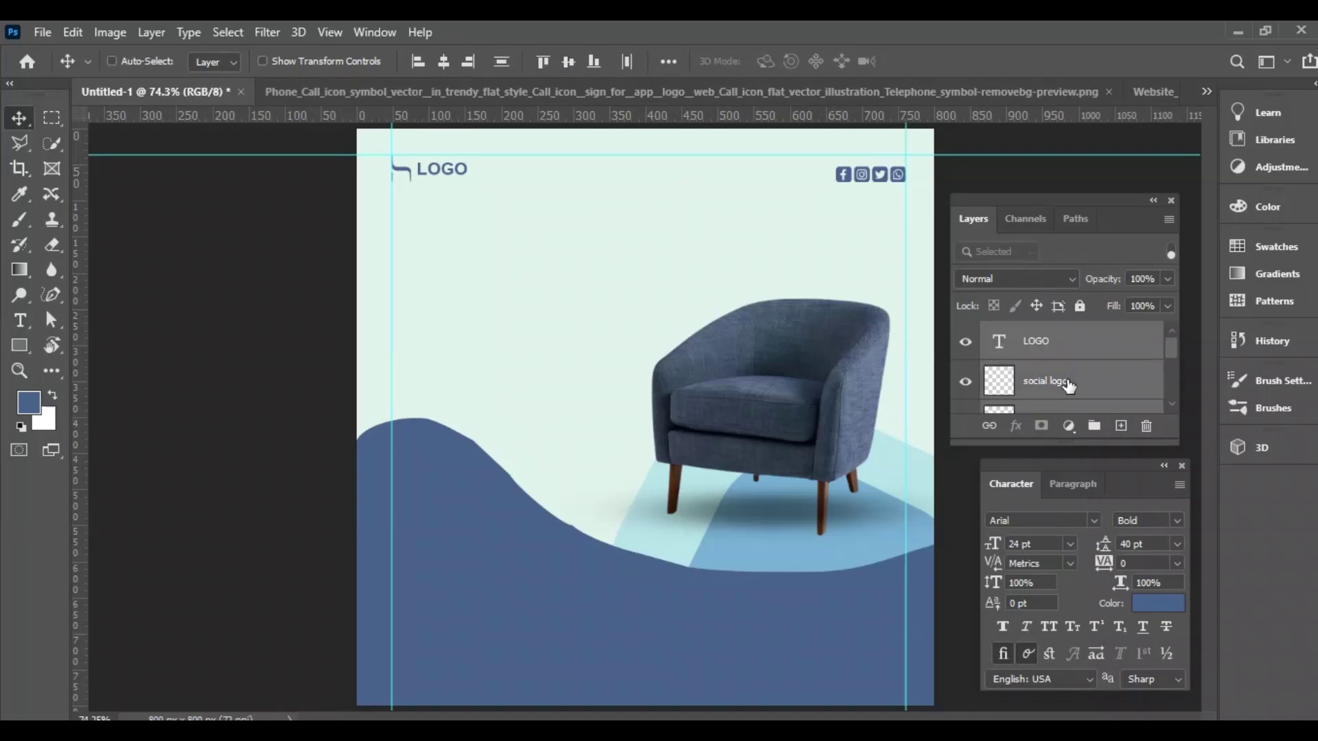
pyautogui.click(568, 62)
# - Duplicate the LOGO text below the logo and change the copy's wording to "LATEST EDITION"
pyautogui.click(1073, 347)
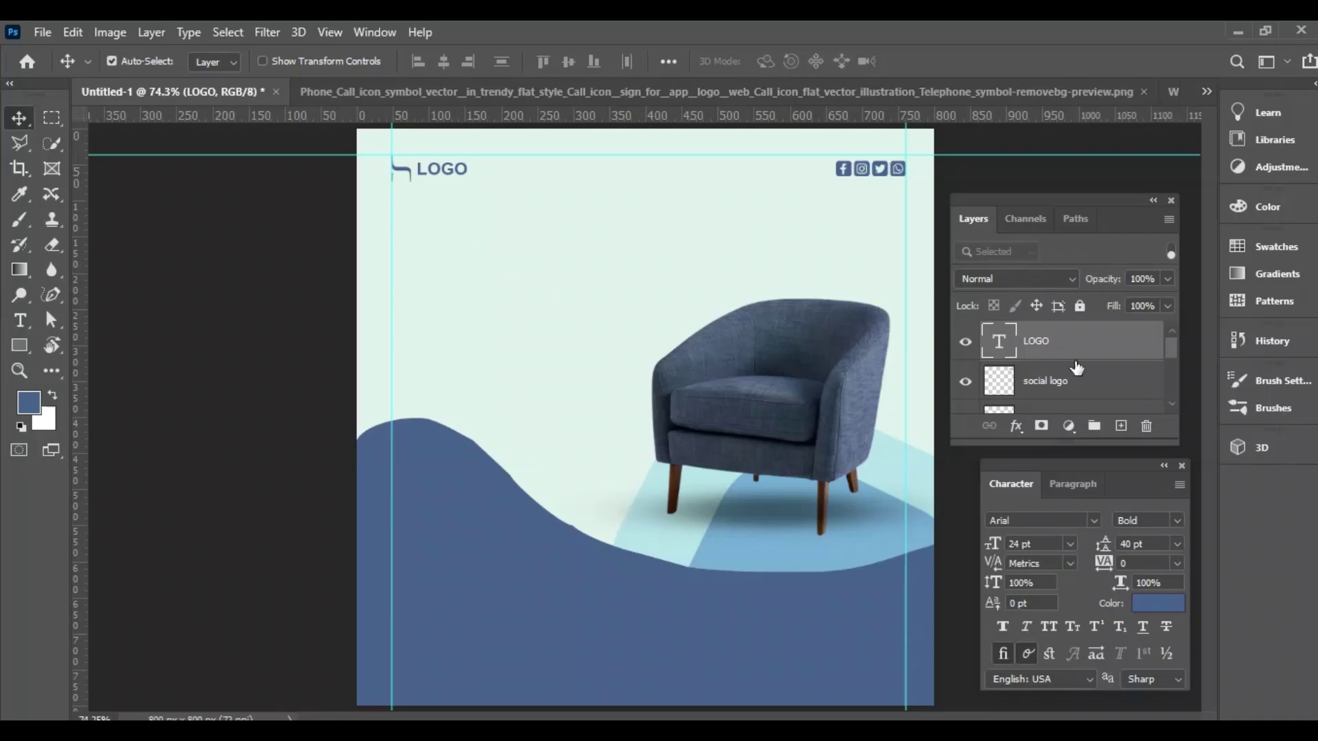
pyautogui.moveTo(444, 175); pyautogui.dragTo(437, 238)
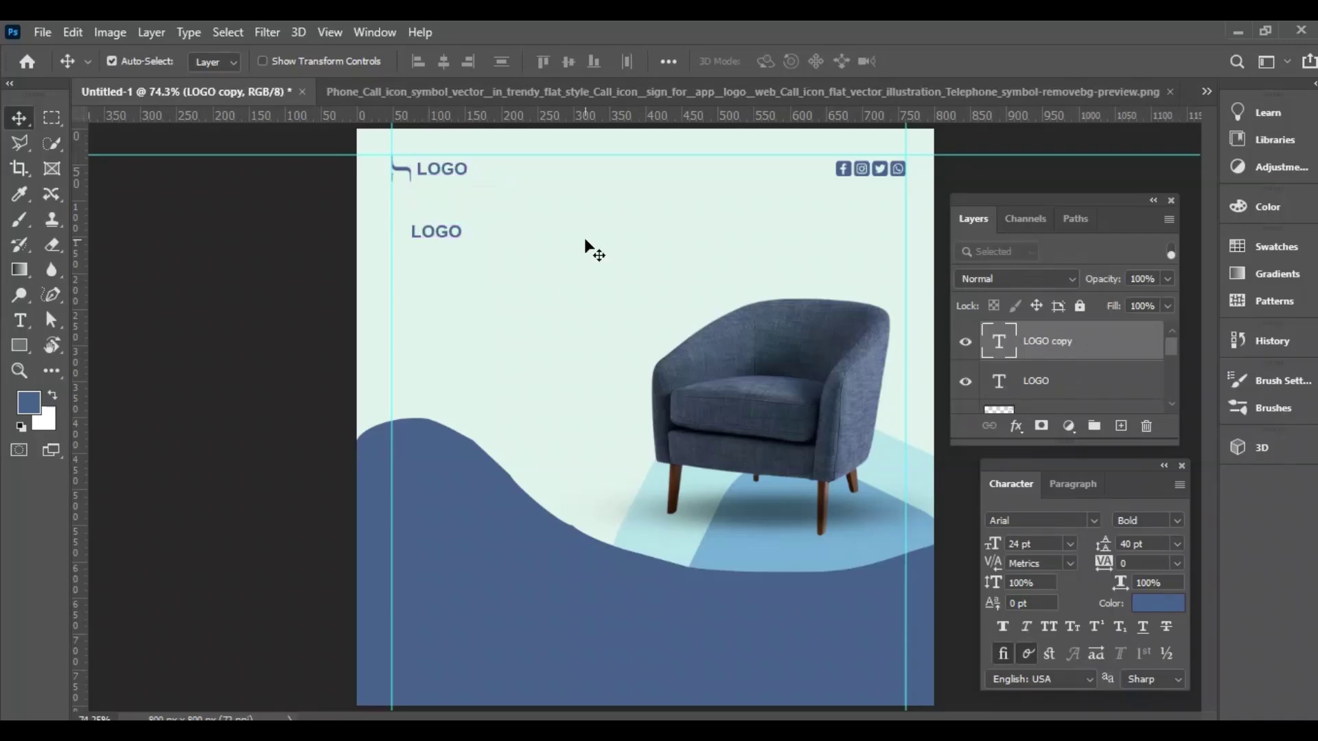
pyautogui.doubleClick(446, 233)
pyautogui.write('Latest Edition')
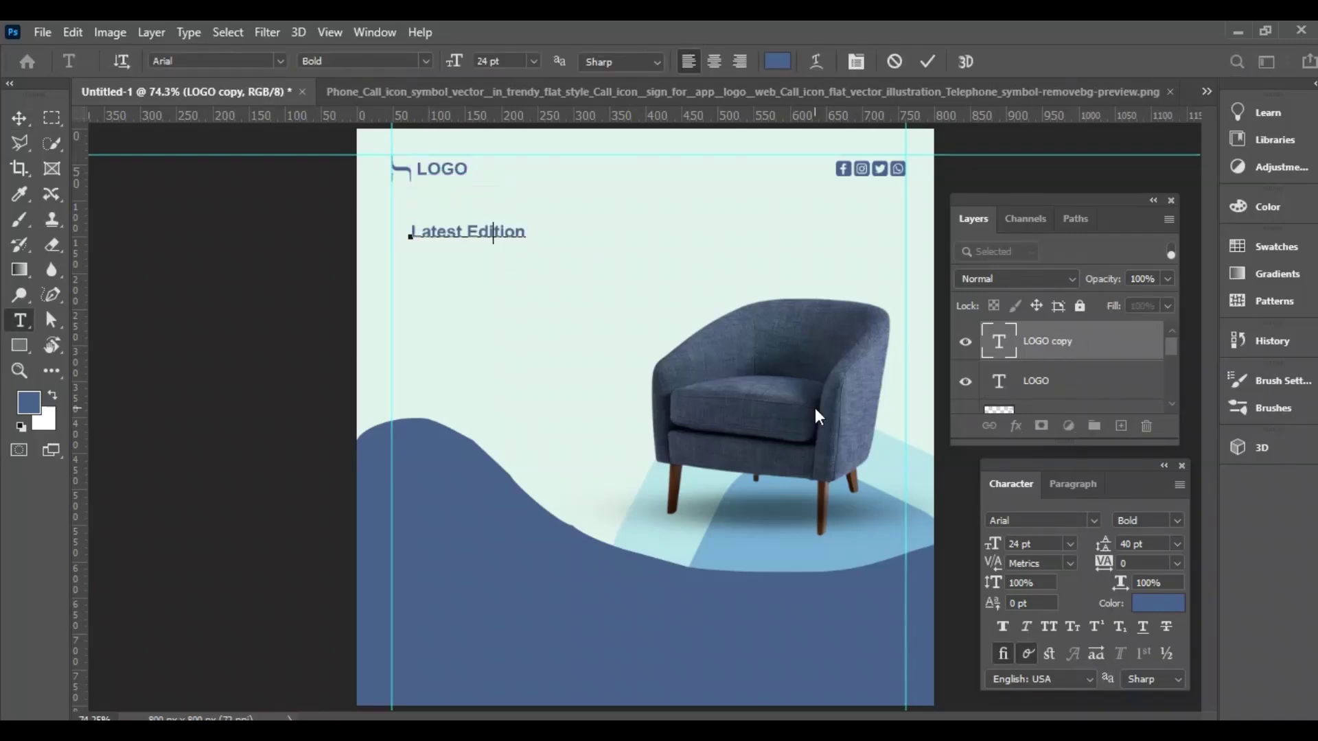
pyautogui.press('BackSpace')
pyautogui.press('BackSpace')
pyautogui.press('BackSpace')
pyautogui.press('BackSpace')
pyautogui.press('BackSpace')
pyautogui.press('BackSpace')
pyautogui.press('BackSpace')
pyautogui.press('BackSpace')
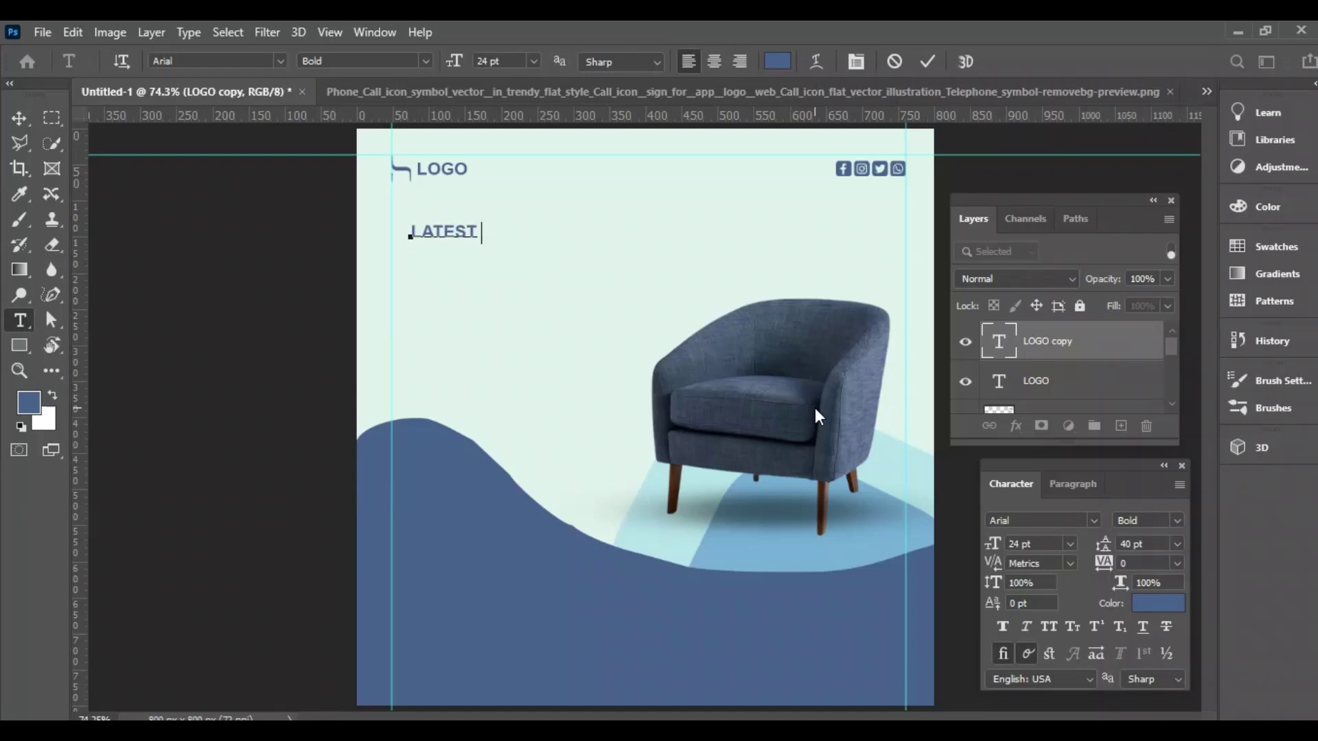
pyautogui.click(19, 118)
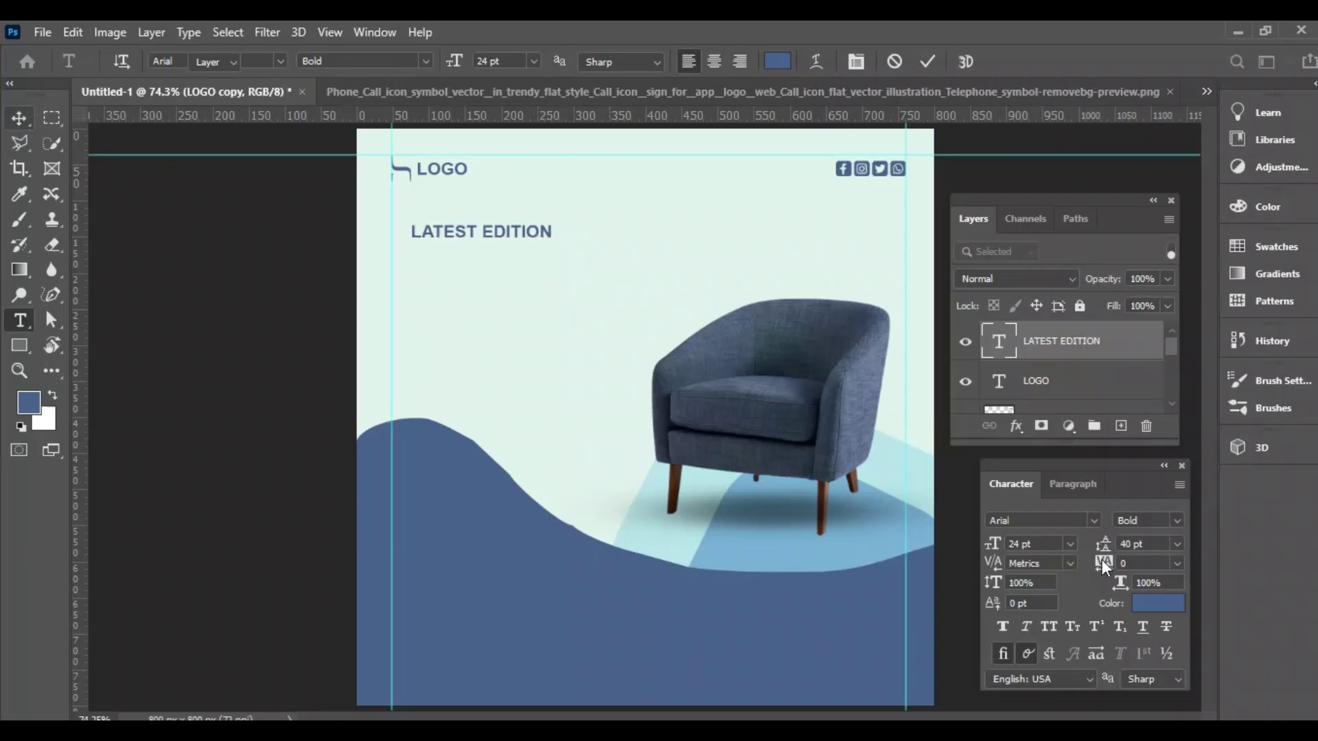
# - Set the LATEST EDITION text's font style to Bold Italic
pyautogui.click(1146, 520)
pyautogui.click(1160, 649)
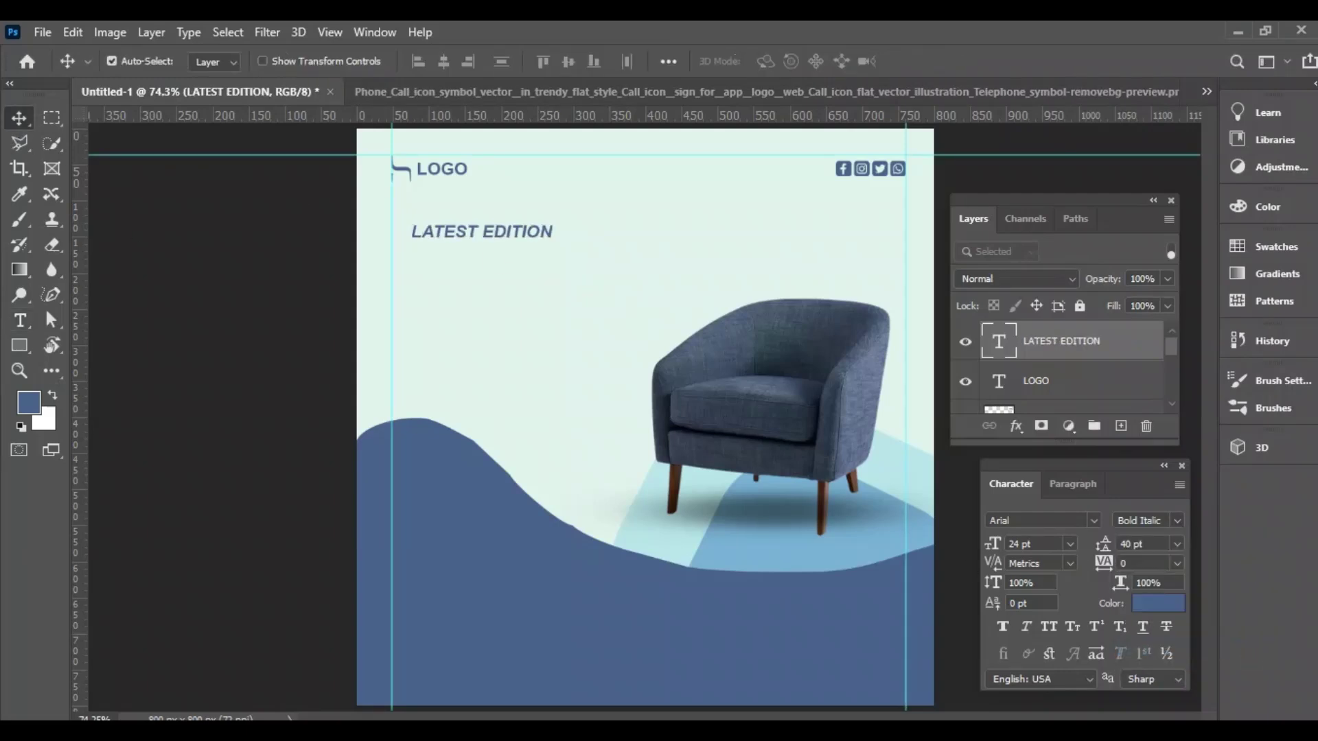
# - Set the LATEST EDITION text's size to 30 pt and duplicate the text directly below, along the left guide
pyautogui.click(1069, 544)
pyautogui.click(1042, 484)
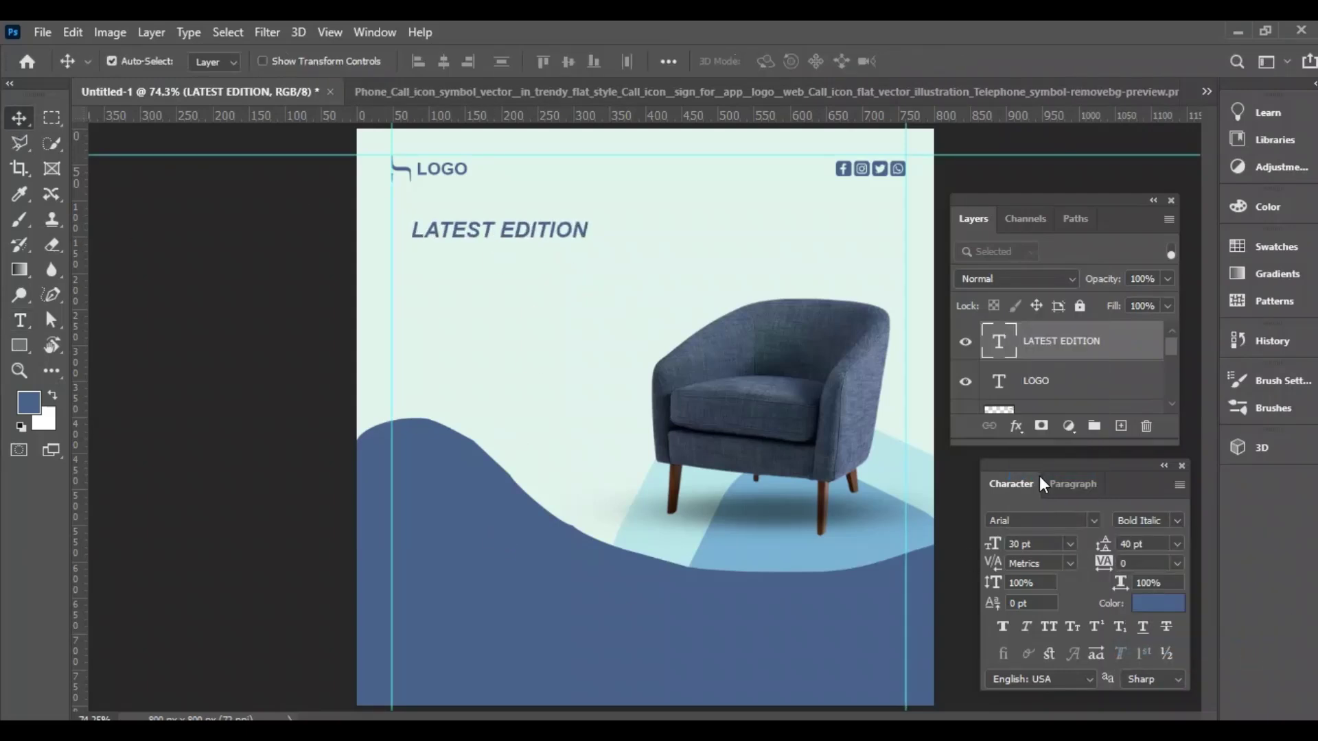
pyautogui.moveTo(521, 237); pyautogui.dragTo(508, 282)
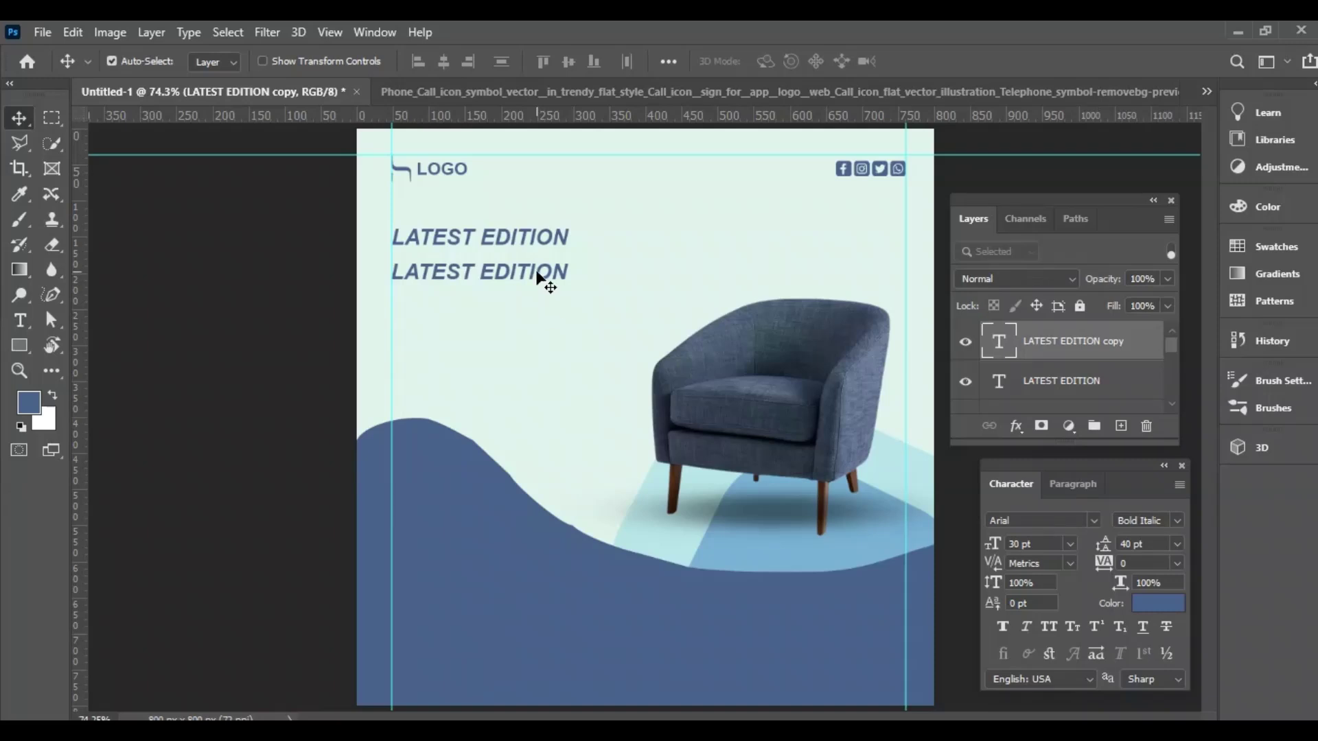
# - Change the wording of the lower LATEST EDITION copy to TRADITIONAL
pyautogui.doubleClick(537, 276)
pyautogui.hotkey('ctrl', 'v')
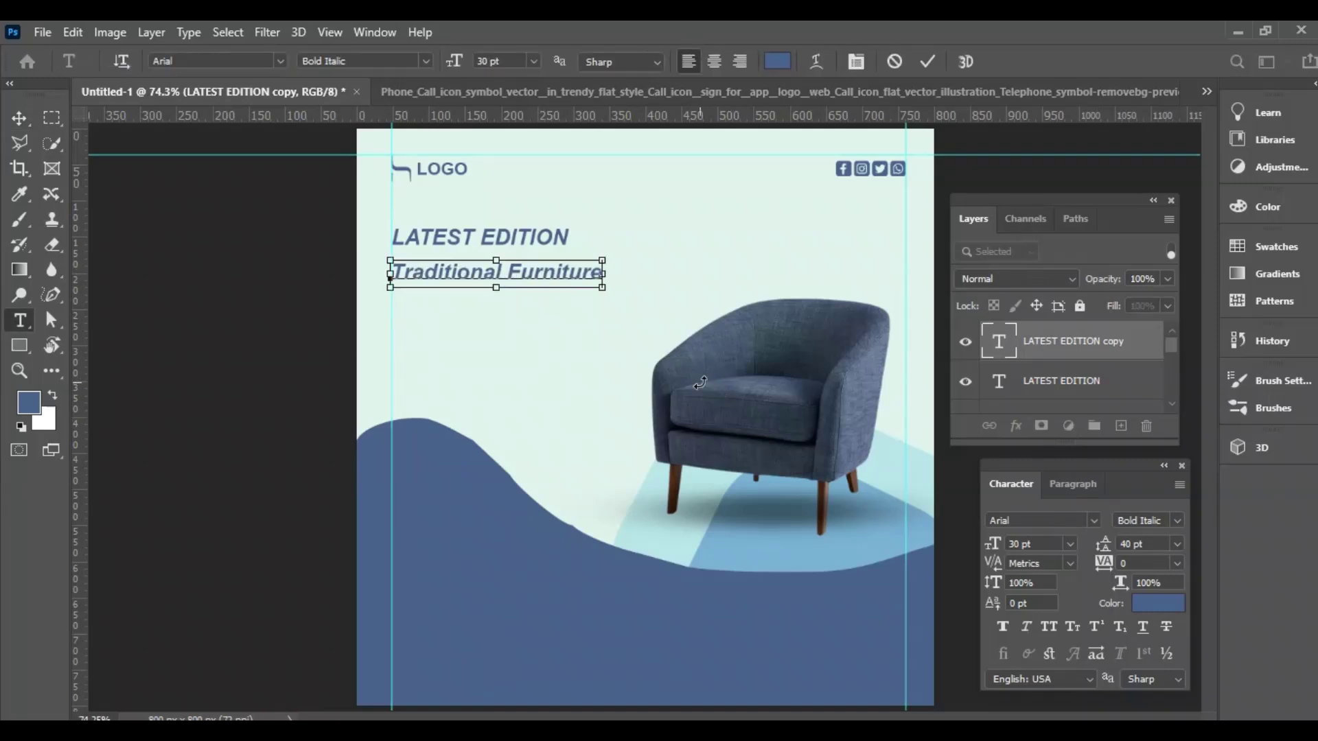
pyautogui.press('BackSpace')
pyautogui.press('BackSpace')
pyautogui.press('BackSpace')
pyautogui.press('BackSpace')
pyautogui.press('BackSpace')
pyautogui.press('BackSpace')
pyautogui.press('BackSpace')
pyautogui.press('BackSpace')
pyautogui.press('BackSpace')
pyautogui.press('BackSpace')
pyautogui.press('BackSpace')
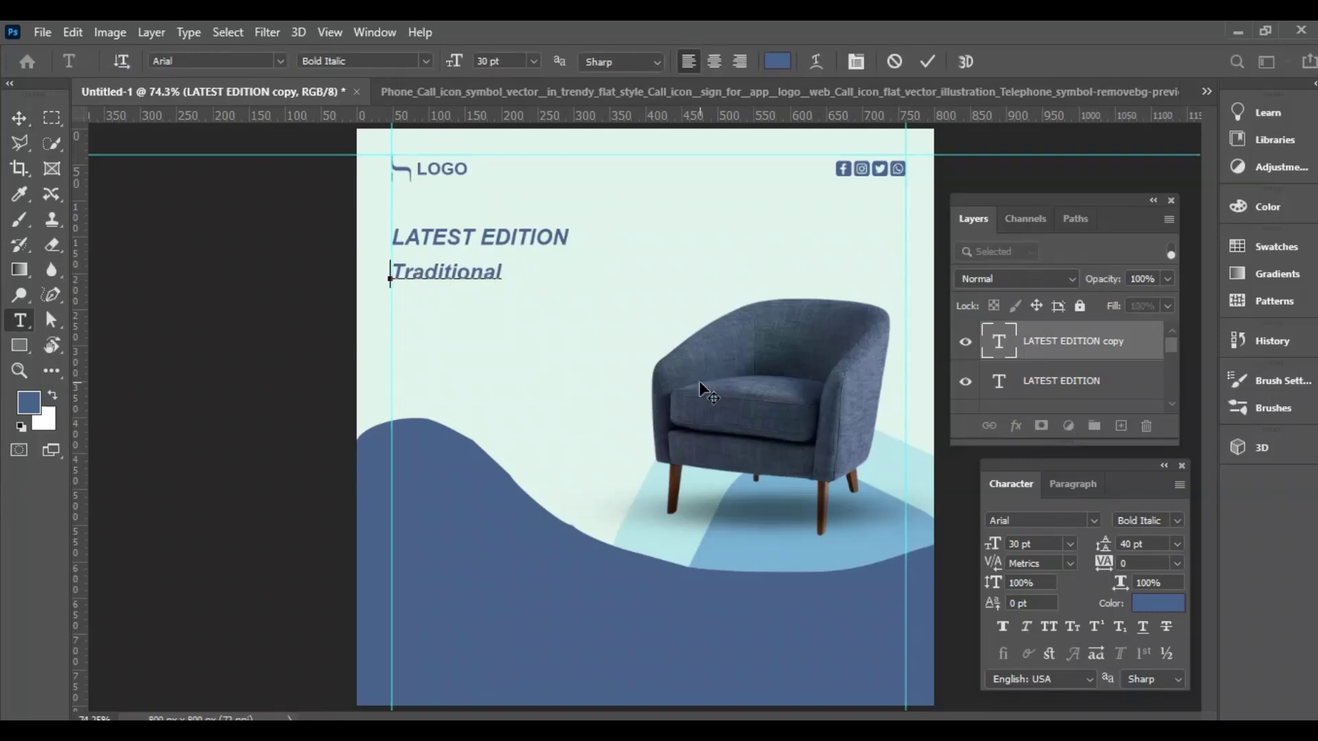
pyautogui.press('BackSpace')
pyautogui.write('TRADITIONAL')
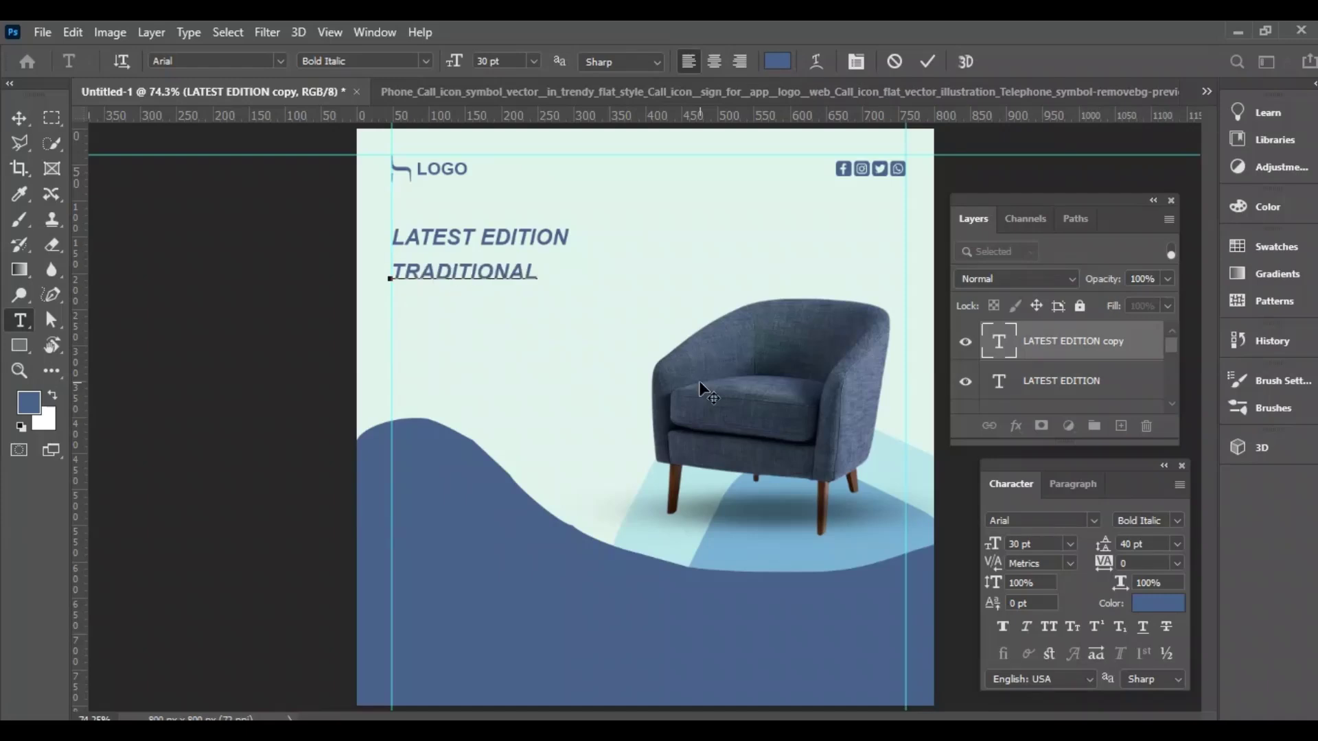
pyautogui.click(19, 118)
# - Set the TRADITIONAL text's size to 48 pt
pyautogui.click(1177, 522)
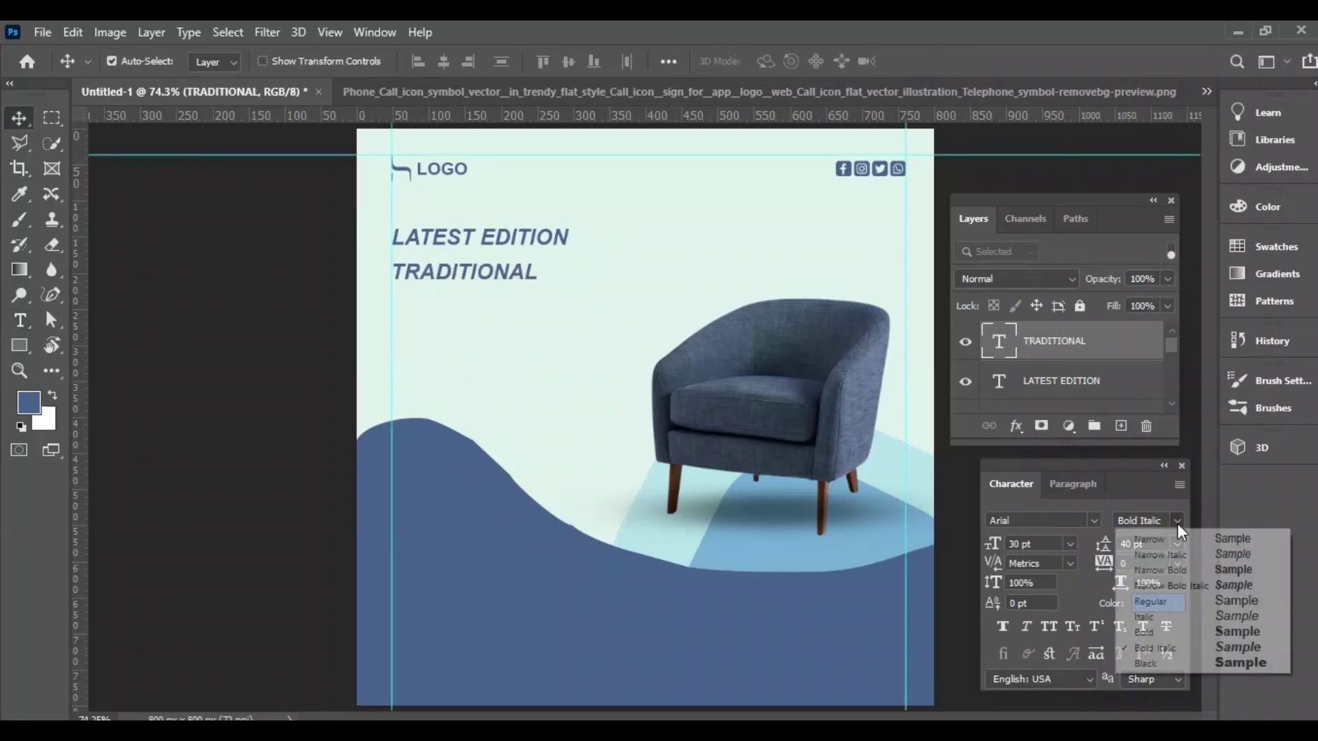
pyautogui.click(1071, 545)
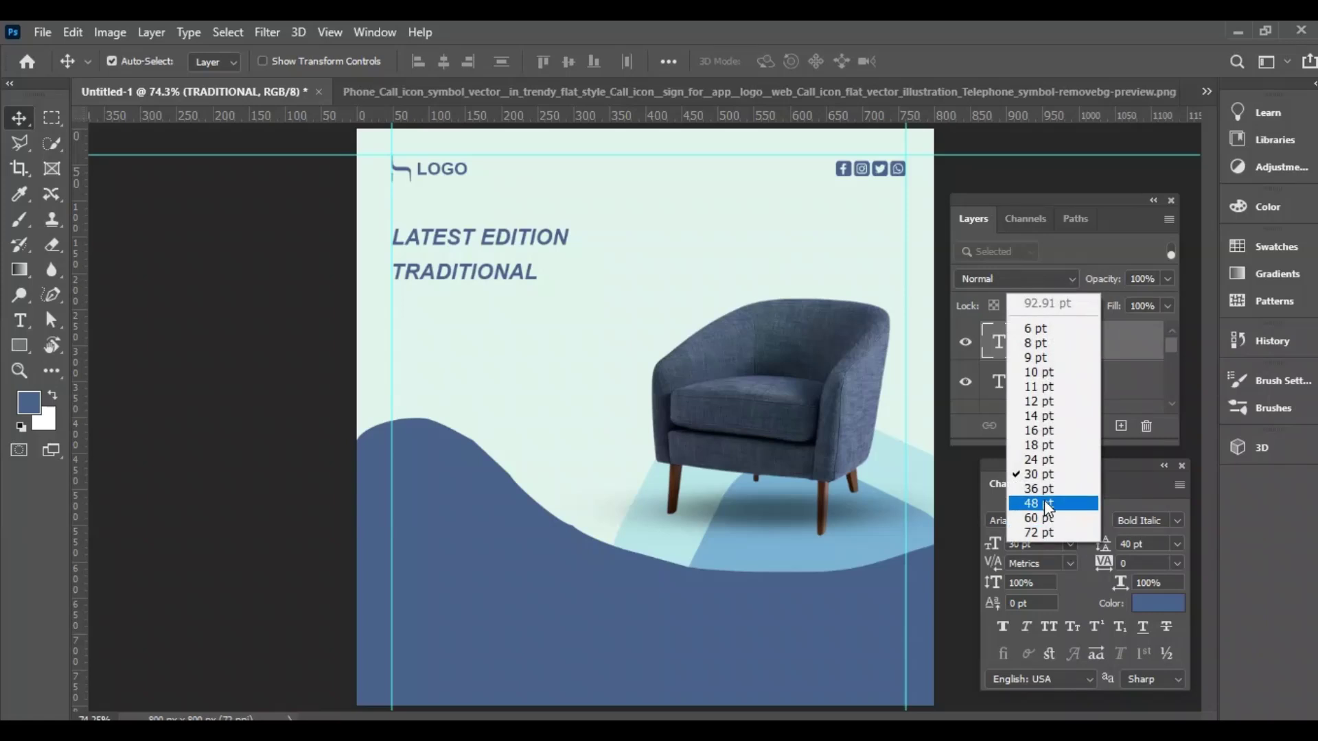
pyautogui.click(1044, 500)
# - Duplicate the TRADITIONAL text below itself and turn the copy into FURNITURE at 60 pt
pyautogui.moveTo(480, 276); pyautogui.dragTo(492, 336)
pyautogui.doubleClick(493, 334)
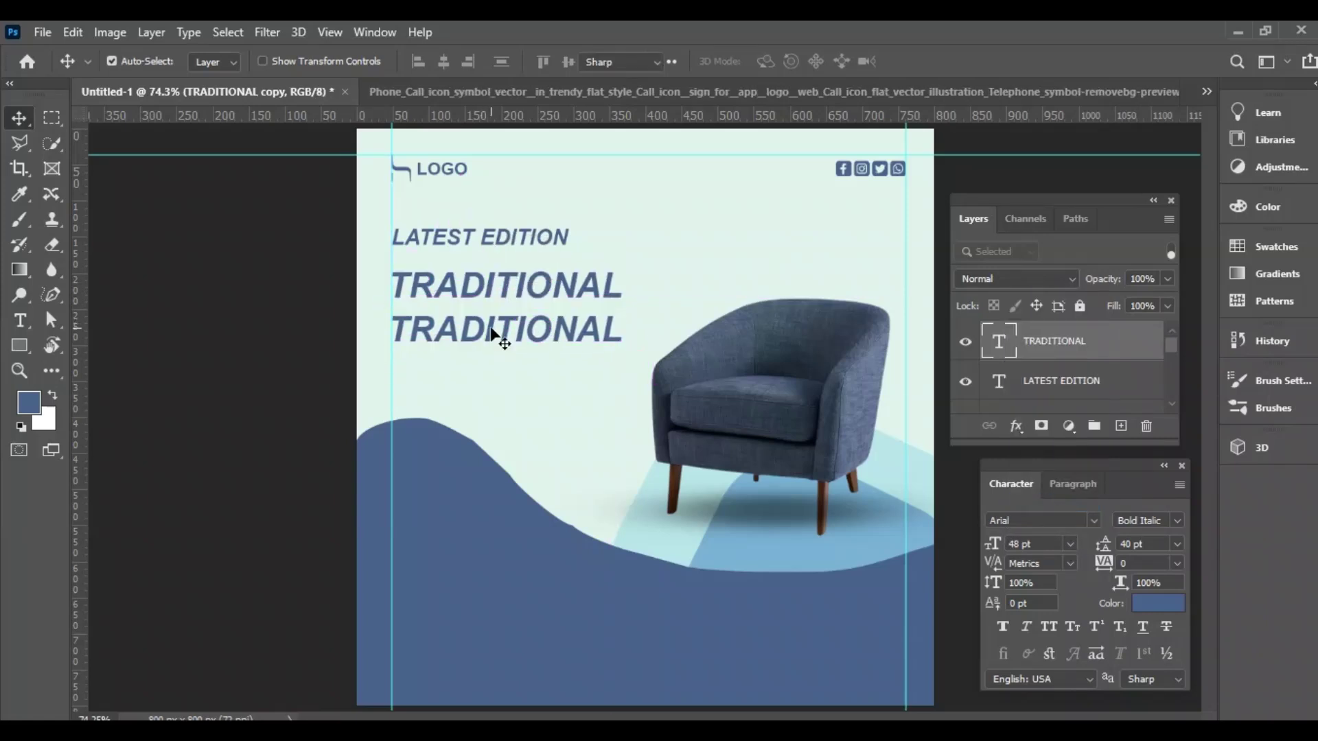
pyautogui.write('FURNITURE')
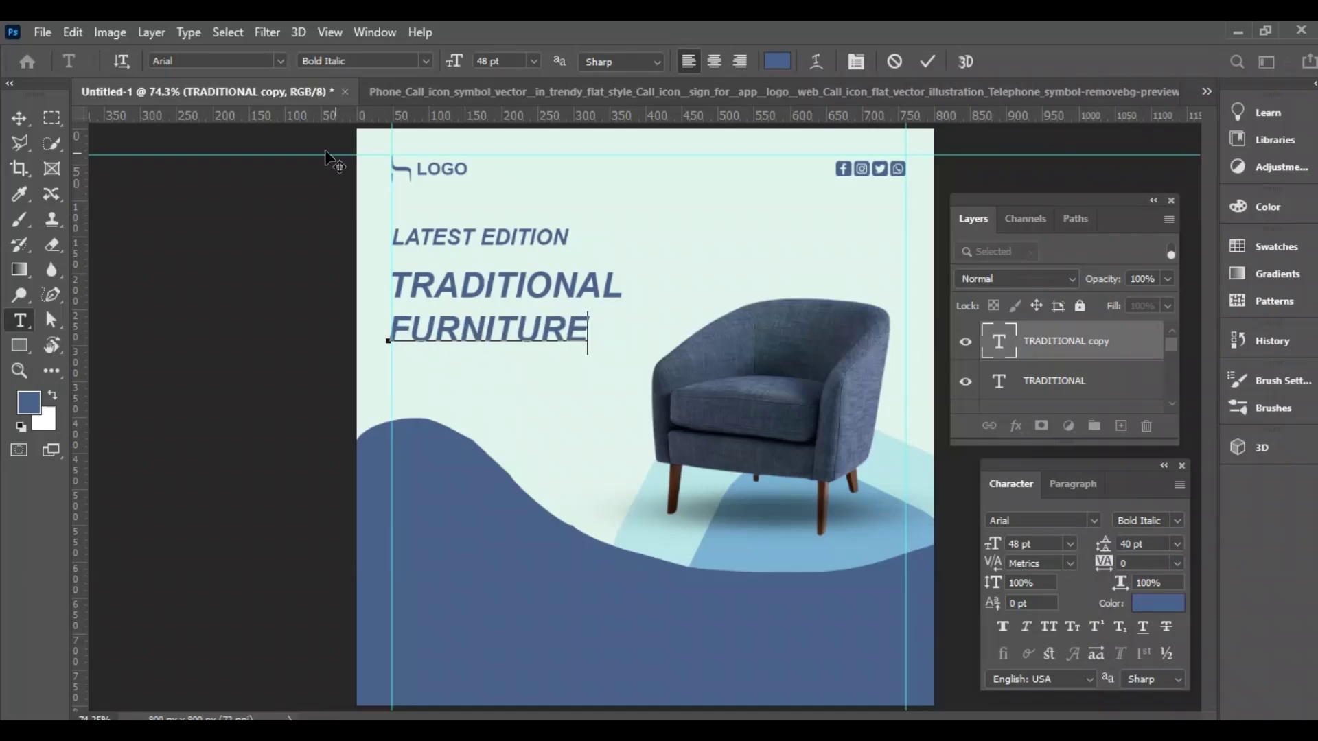
pyautogui.press('Escape')
pyautogui.press('v')
pyautogui.click(1069, 544)
pyautogui.click(1021, 522)
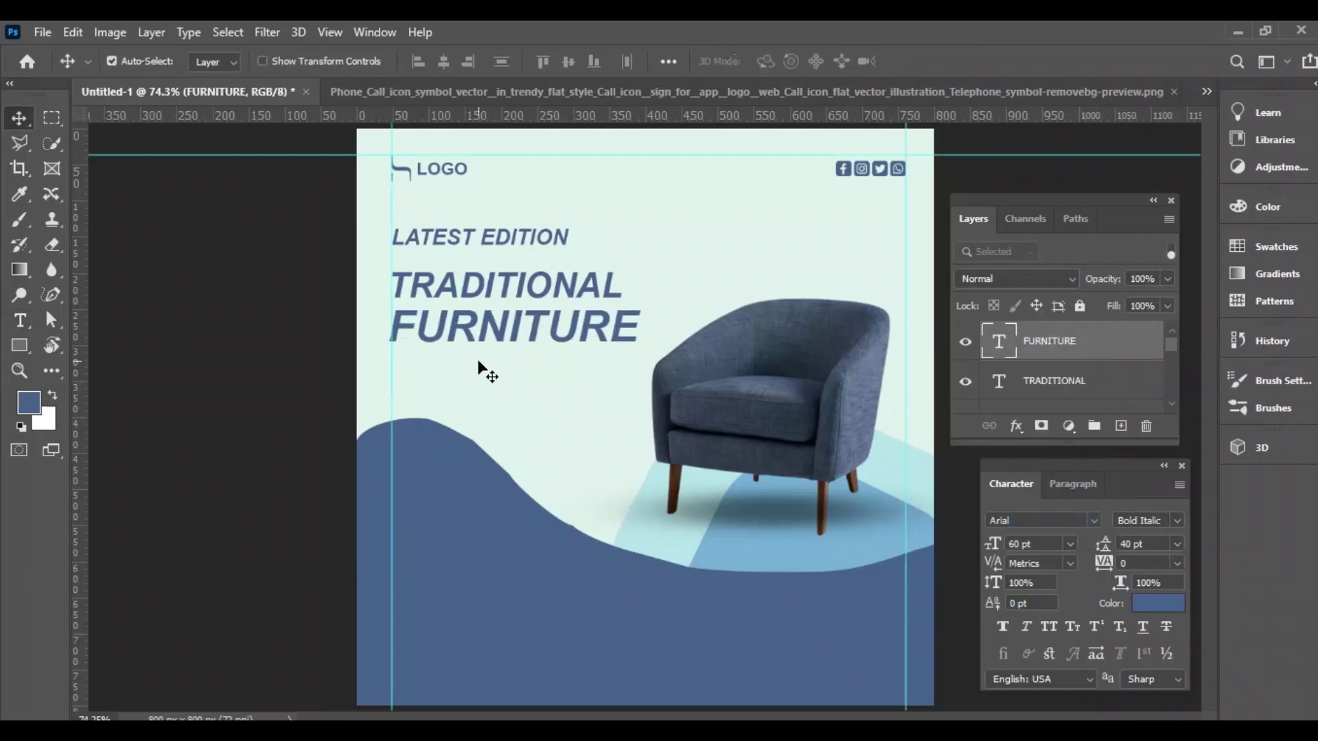
# - Set the font style of both the TRADITIONAL and FURNITURE texts to Black
pyautogui.click(1072, 388)
pyautogui.click(1177, 521)
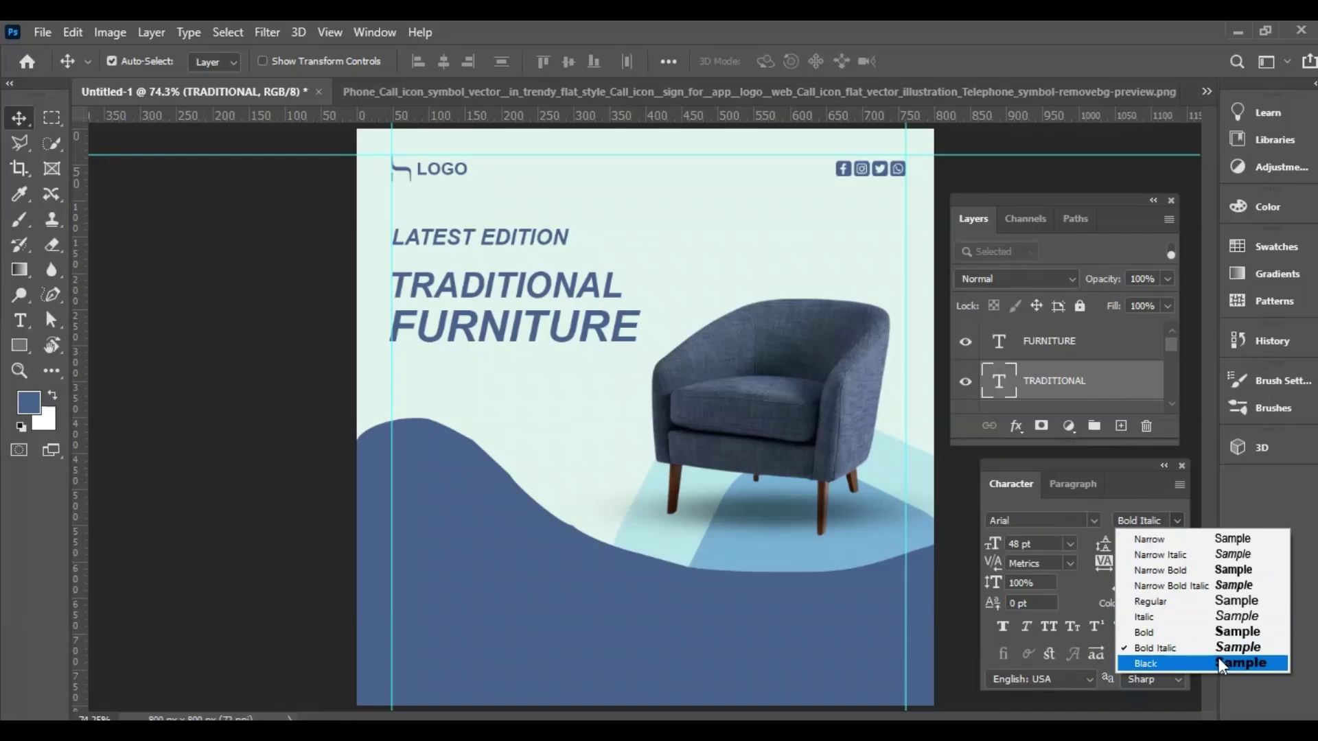
pyautogui.click(1218, 660)
pyautogui.click(1047, 345)
pyautogui.click(1160, 663)
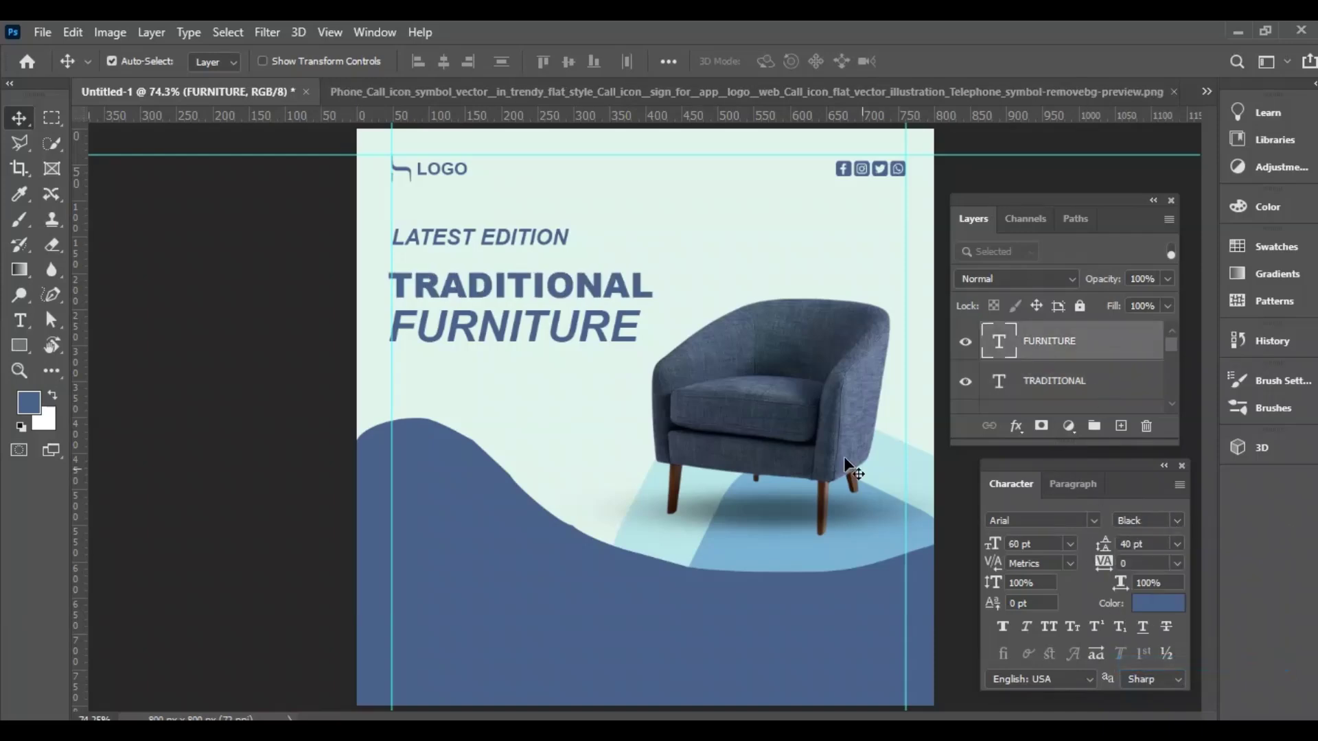
# - Left-align LATEST EDITION, TRADITIONAL and FURNITURE against the left guide and distribute their vertical spacing evenly
pyautogui.scroll(-1, 1061, 394)
pyautogui.click(1075, 389)
pyautogui.keyDown('ctrl'); pyautogui.click(1091, 353); pyautogui.keyUp('ctrl')
pyautogui.scroll(1, 1100, 391)
pyautogui.keyDown('ctrl'); pyautogui.click(1093, 352); pyautogui.keyUp('ctrl')
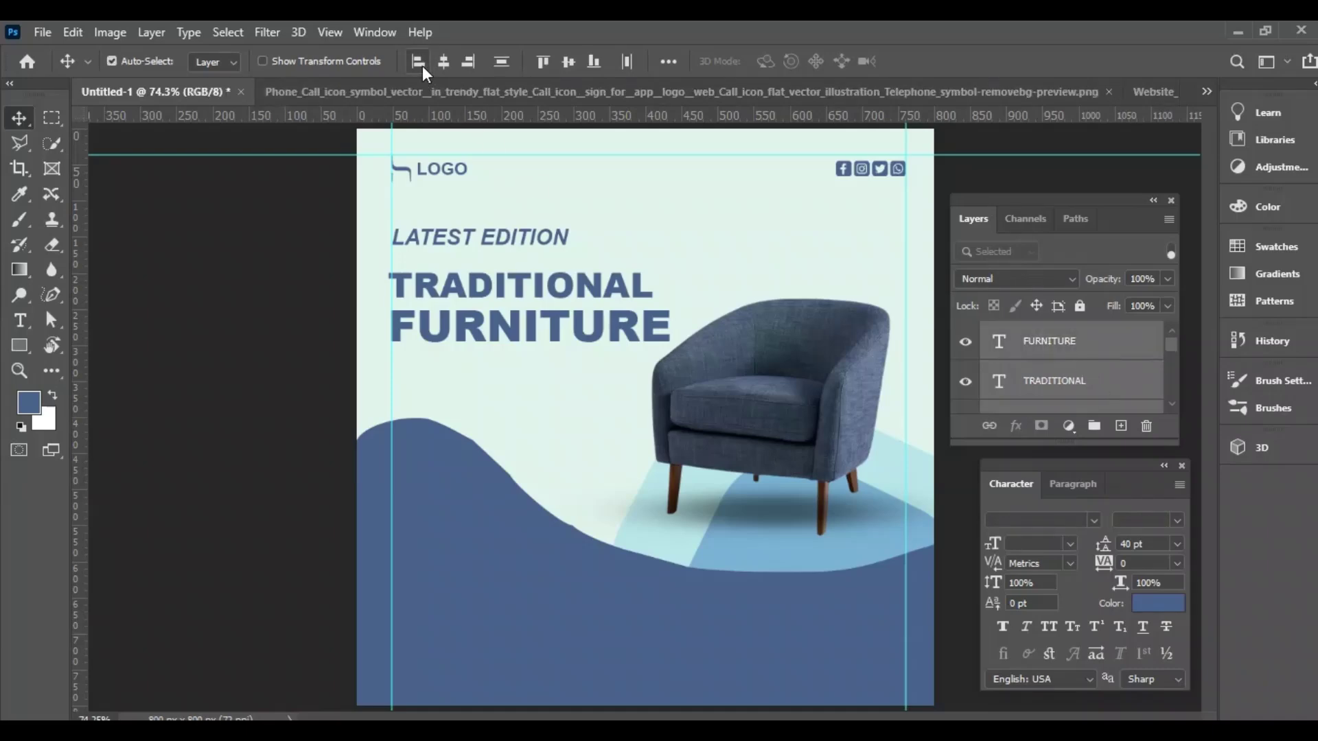
pyautogui.click(422, 66)
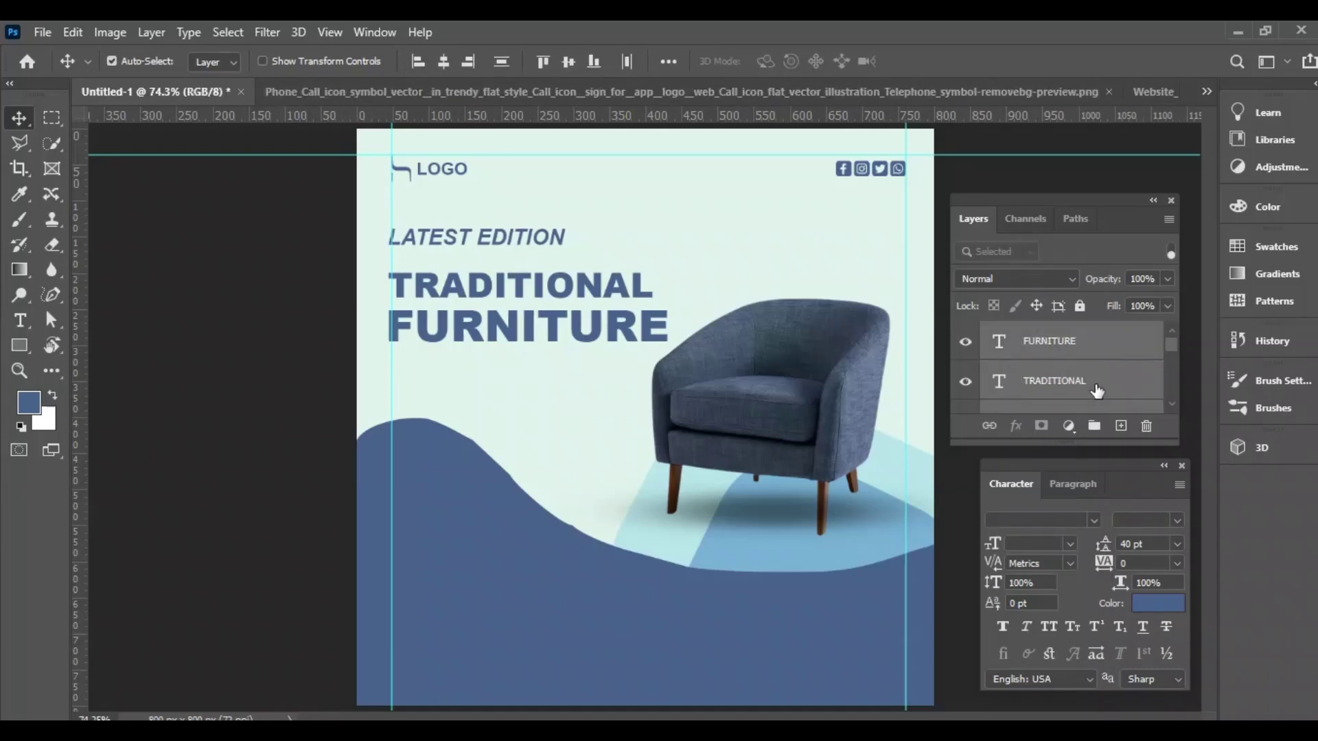
pyautogui.moveTo(448, 294); pyautogui.dragTo(457, 300)
pyautogui.click(668, 61)
pyautogui.click(575, 237)
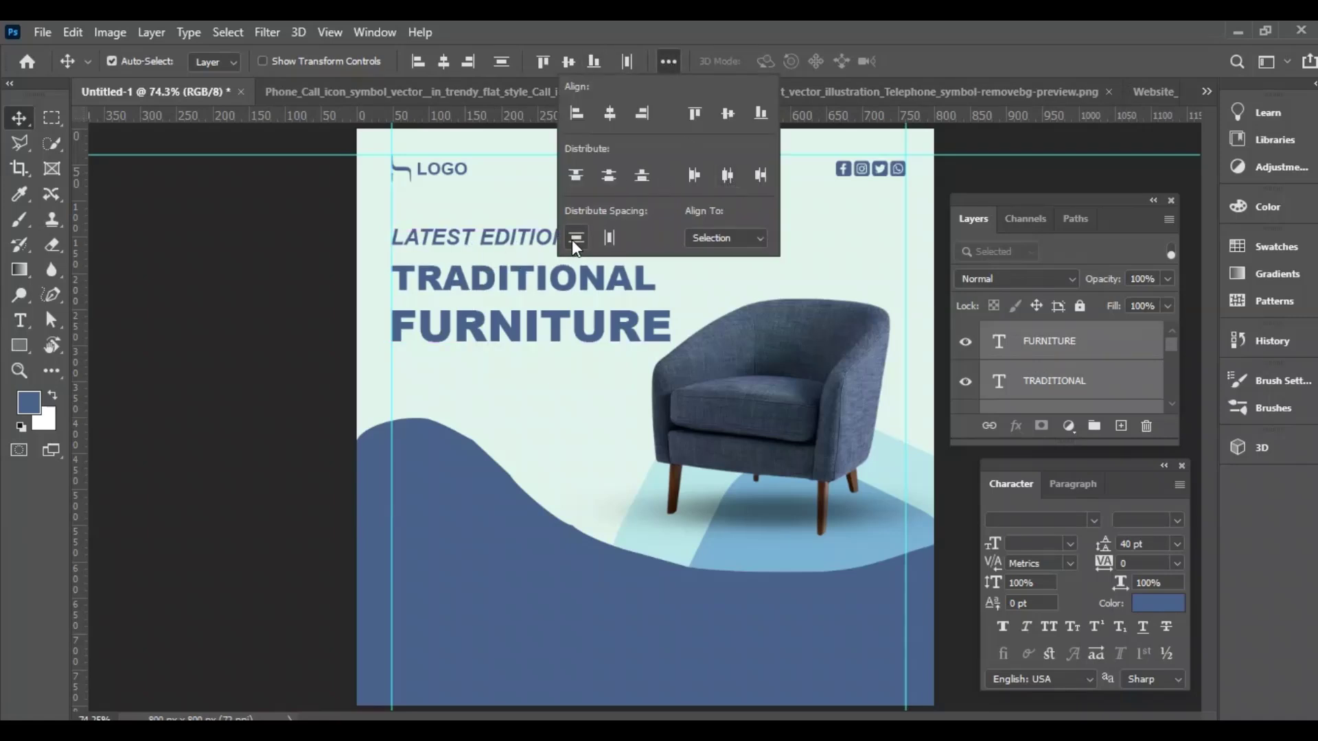
# - Nudge TRADITIONAL and FURNITURE up closer to LATEST EDITION, moving FURNITURE up further to tighten the lines
pyautogui.click(1055, 351)
pyautogui.keyDown('shift'); pyautogui.click(1049, 384); pyautogui.keyUp('shift')
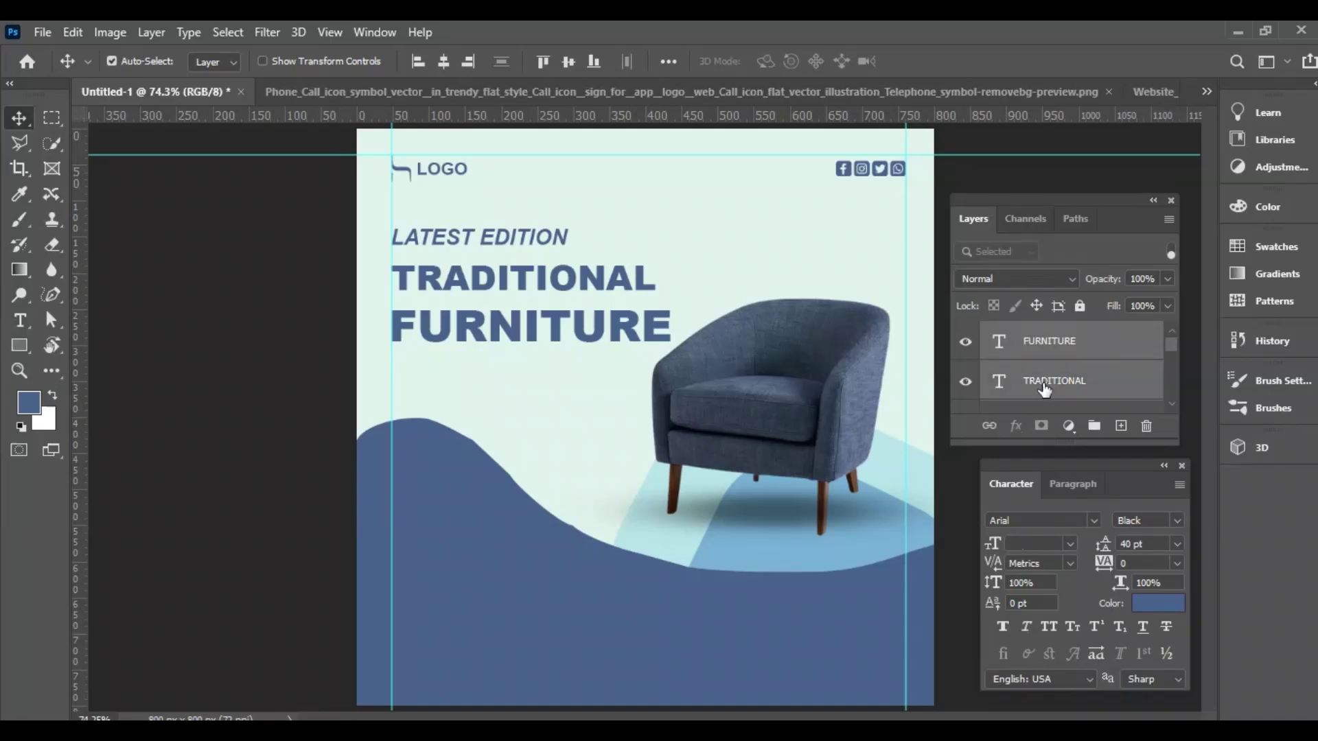
pyautogui.press('Up')
pyautogui.press('Up')
pyautogui.press('Up')
pyautogui.press('Up')
pyautogui.press('Up')
pyautogui.press('Up')
pyautogui.press('Up')
pyautogui.press('Up')
pyautogui.press('Up')
pyautogui.press('Up')
pyautogui.press('Up')
pyautogui.press('Up')
pyautogui.click(1059, 350)
pyautogui.press('Up')
pyautogui.press('Up')
pyautogui.press('Up')
pyautogui.press('Up')
pyautogui.press('Up')
pyautogui.press('Up')
pyautogui.press('Up')
pyautogui.press('Up')
pyautogui.press('Up')
pyautogui.press('Up')
pyautogui.press('Up')
pyautogui.press('Up')
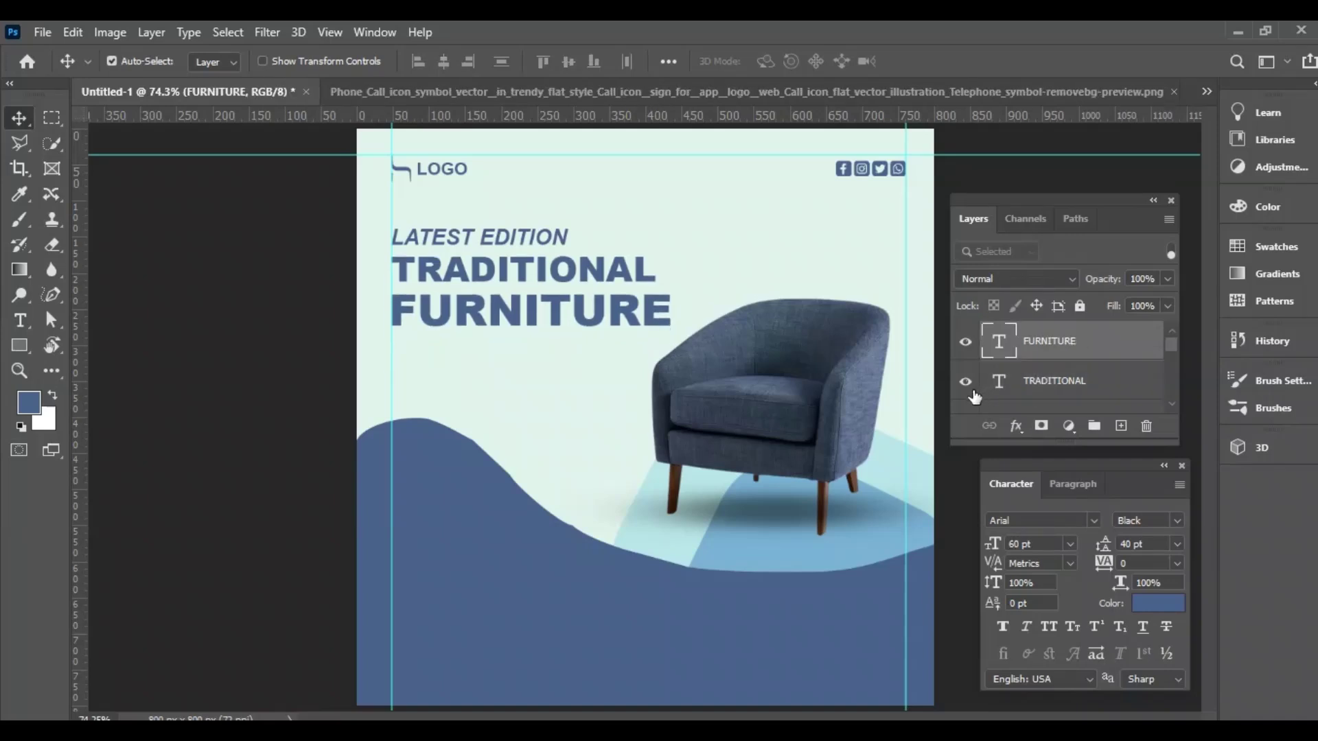
# - Even out the vertical spacing between the three tightened headline texts
pyautogui.scroll(-1, 1059, 374)
pyautogui.keyDown('shift'); pyautogui.click(1059, 379); pyautogui.keyUp('shift')
pyautogui.click(667, 61)
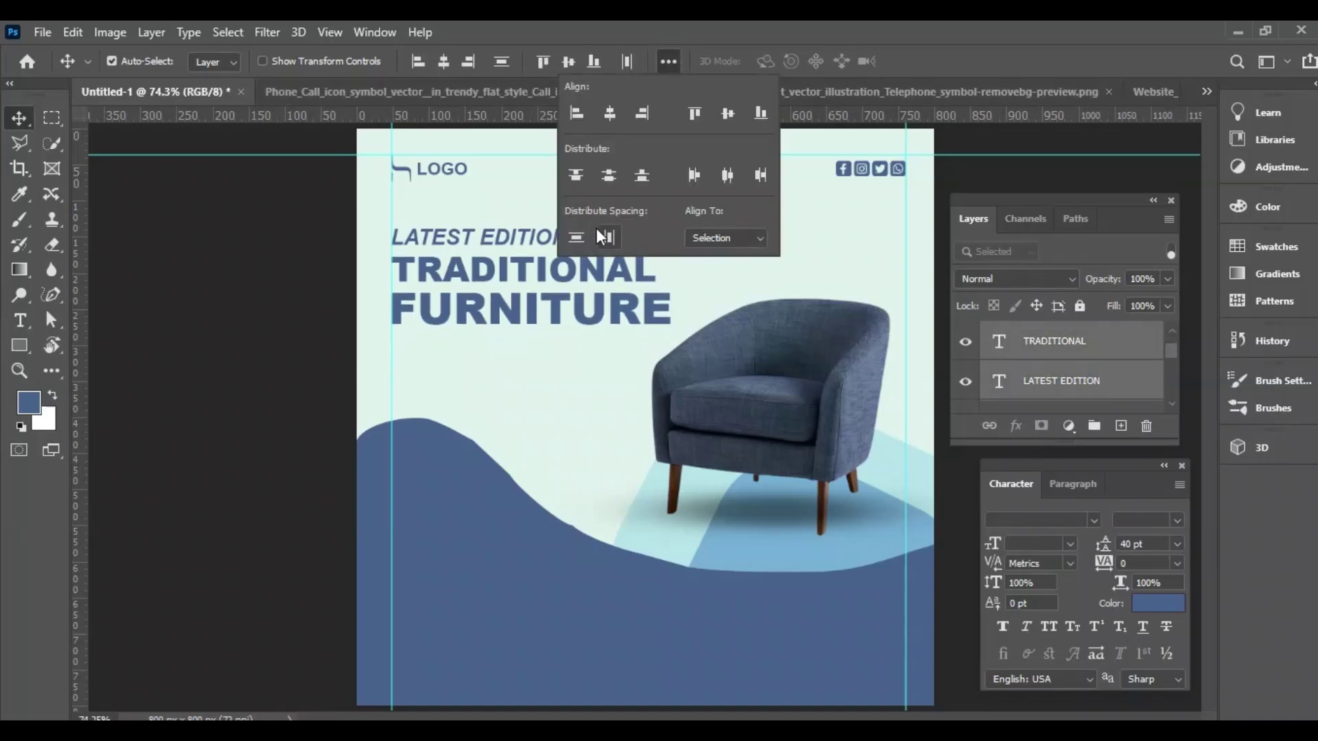
pyautogui.click(853, 275)
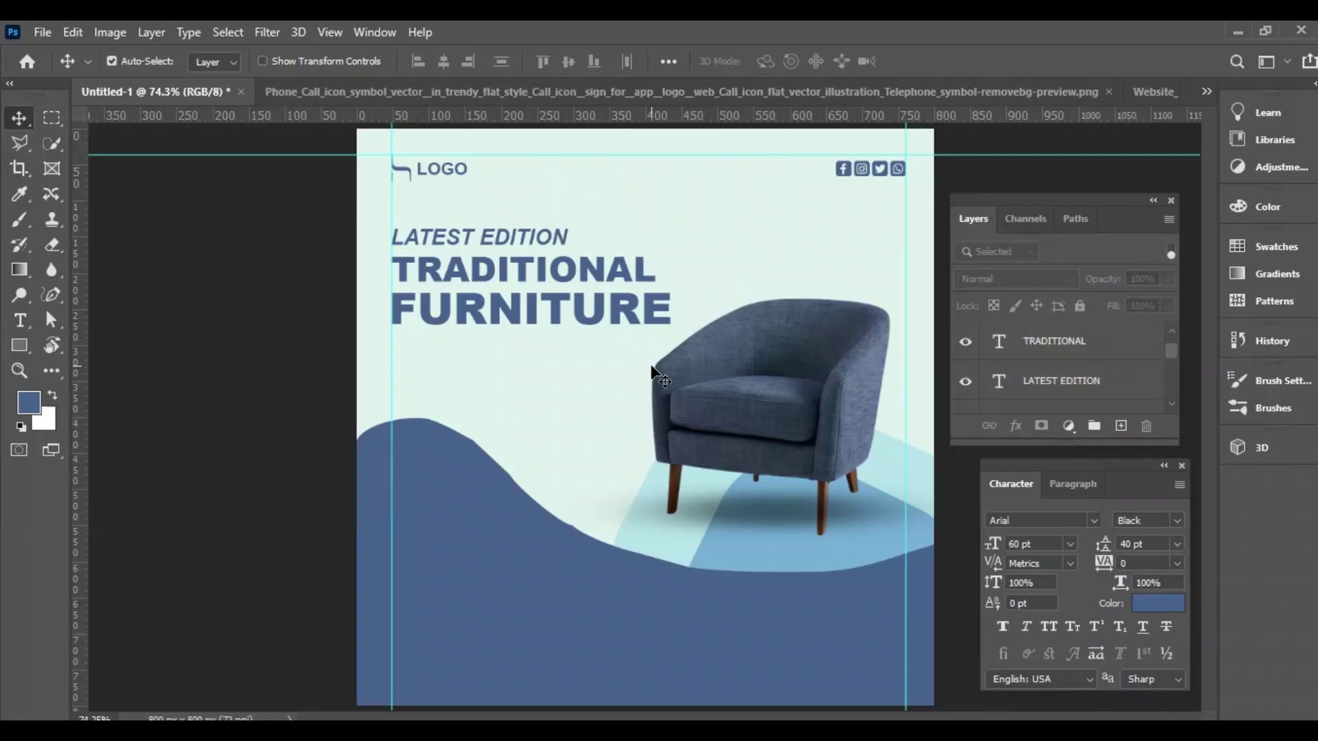
# - Add a paragraph text box below FURNITURE with the blurb starting "Discover premium chairs that combine style, comfort, and durability"
pyautogui.click(19, 320)
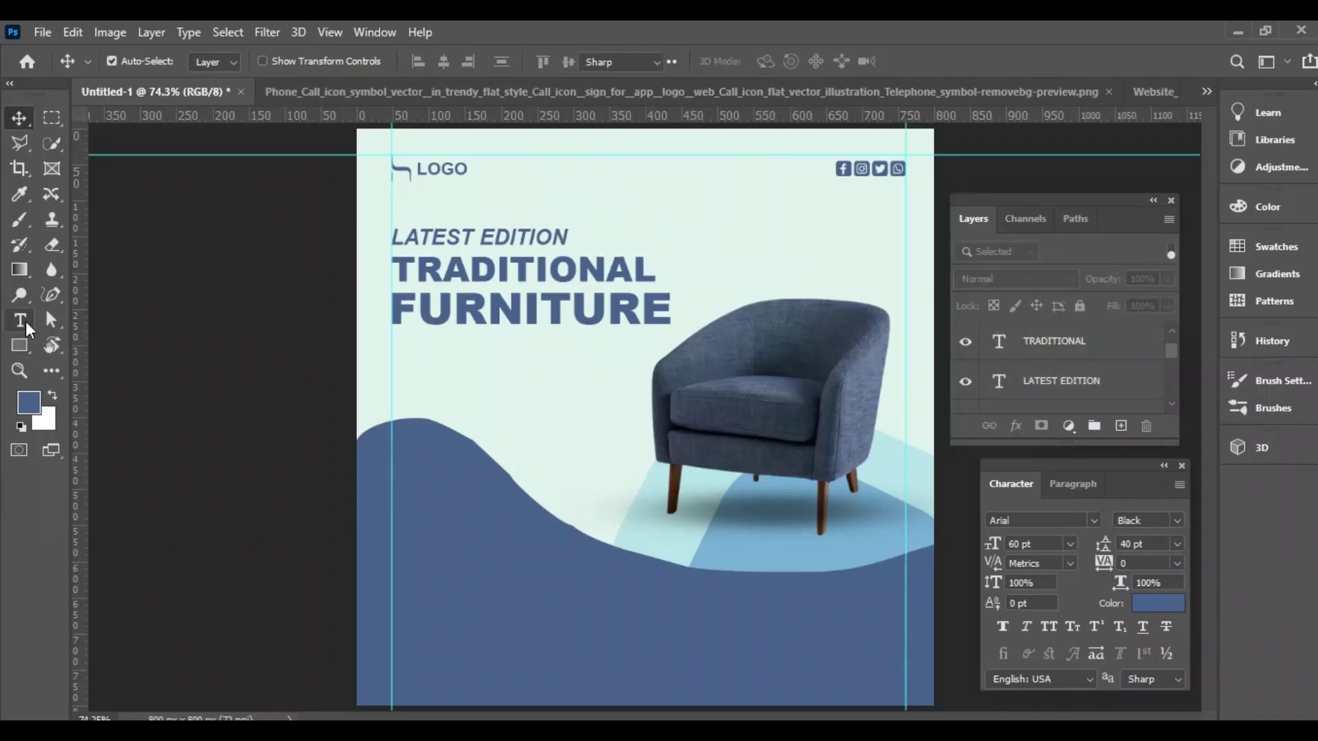
pyautogui.moveTo(392, 344); pyautogui.dragTo(640, 447)
pyautogui.write('Discover premium chairs')
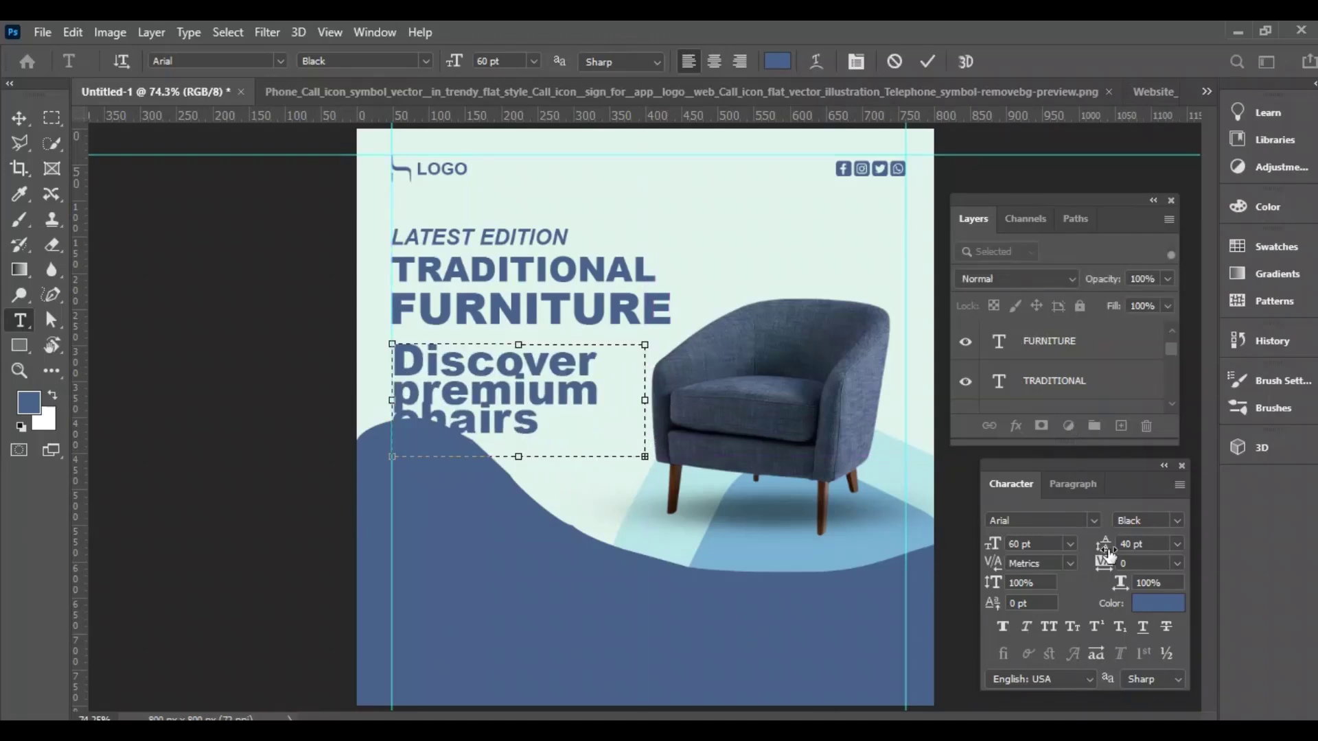
# - Set the paragraph's font size to 12 pt and its leading to 18 pt
pyautogui.click(1070, 543)
pyautogui.click(1052, 400)
pyautogui.click(19, 118)
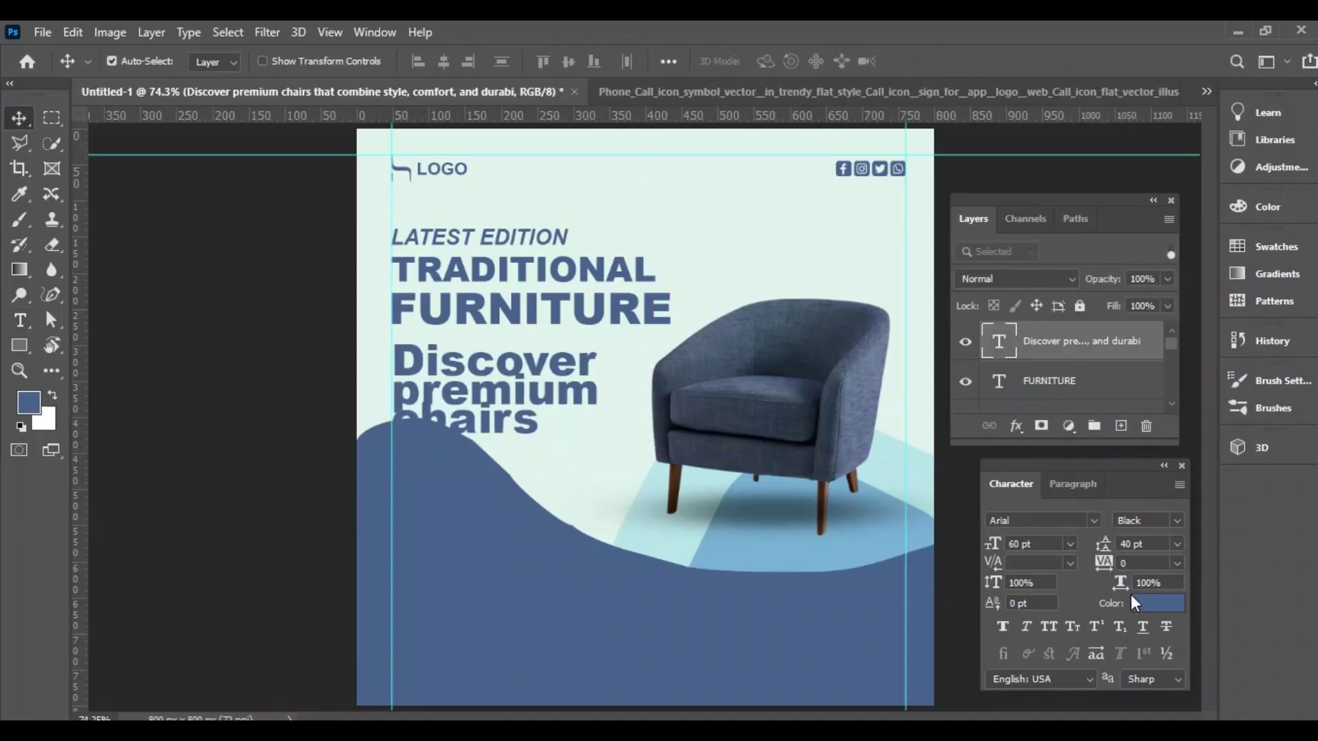
pyautogui.click(1069, 544)
pyautogui.click(1039, 403)
pyautogui.click(1177, 543)
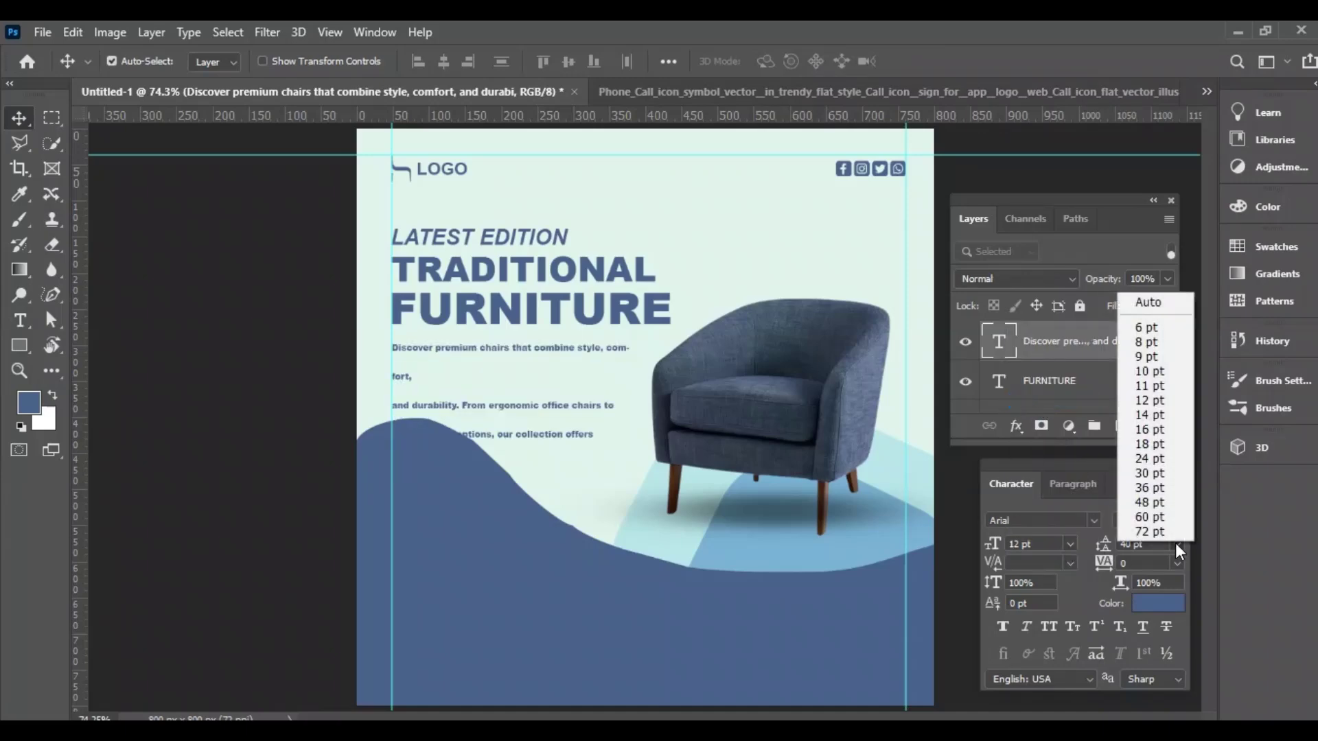
pyautogui.click(1147, 439)
pyautogui.click(1176, 543)
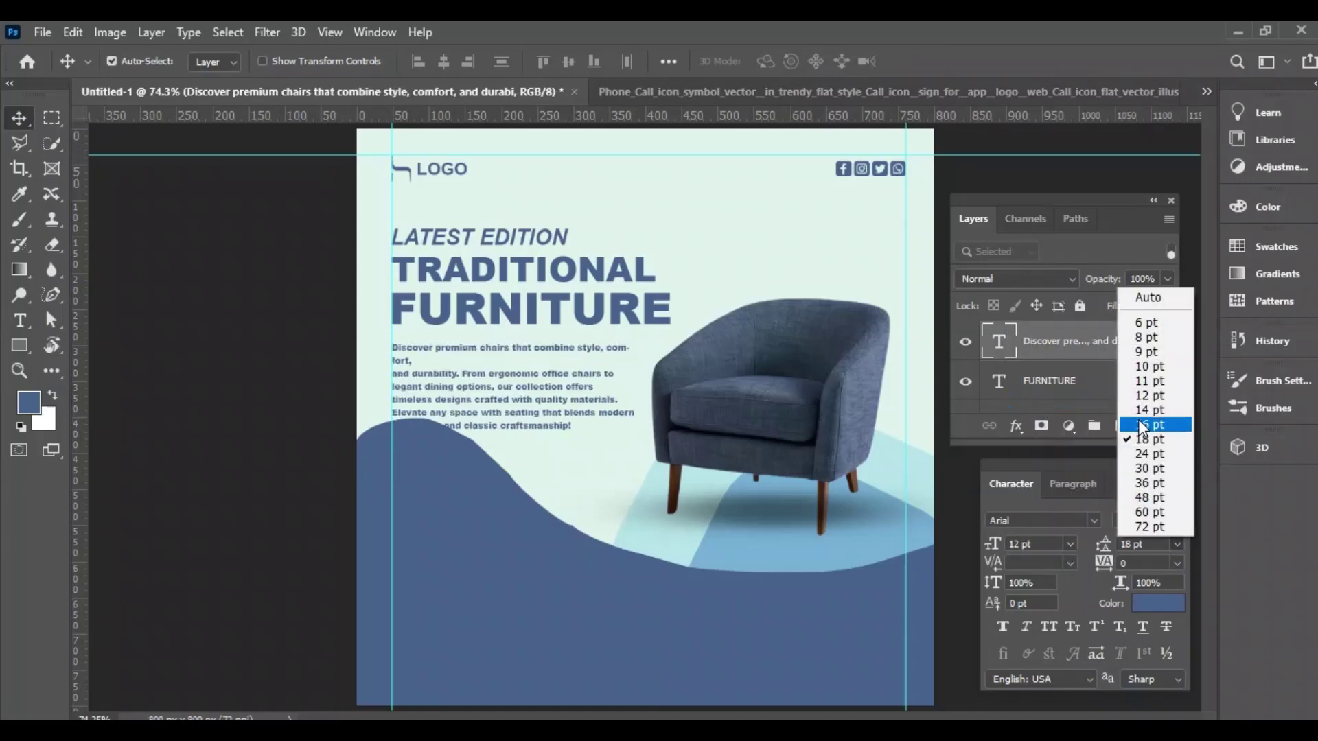
pyautogui.click(1142, 425)
pyautogui.click(1177, 543)
pyautogui.click(1145, 441)
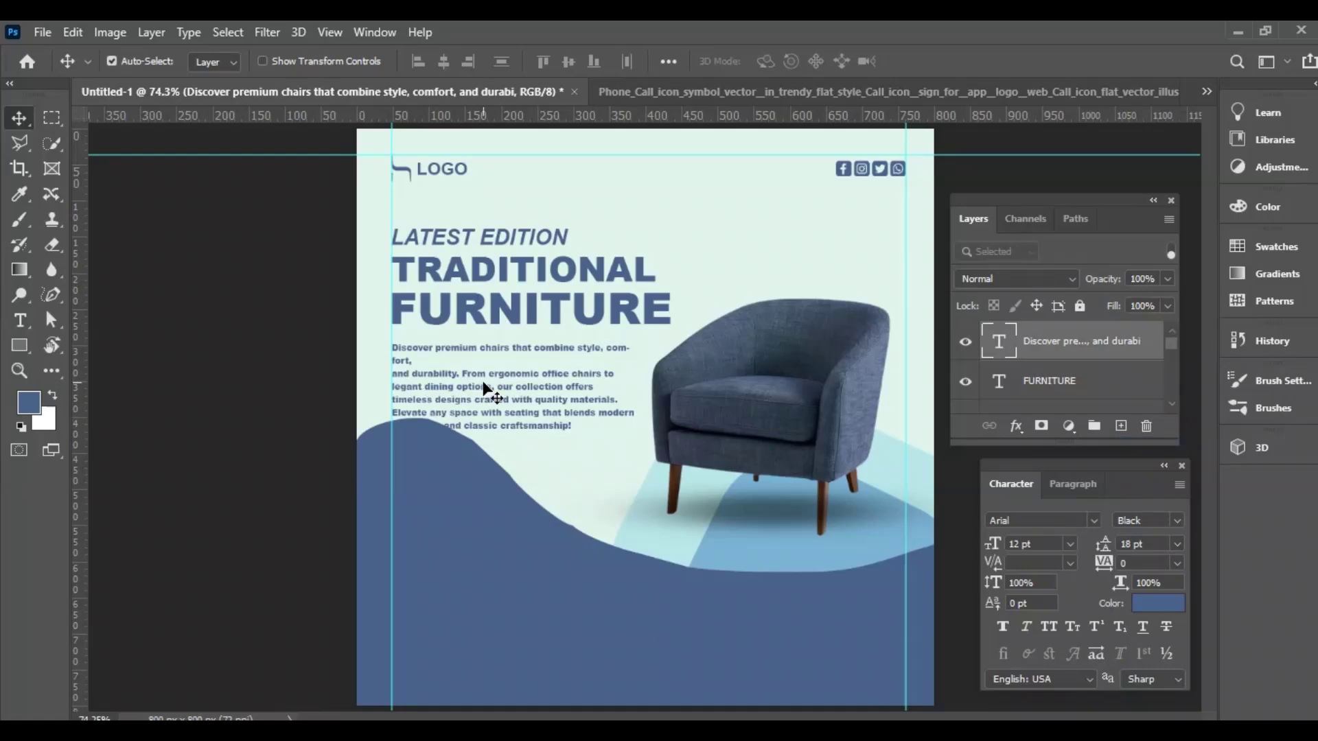
# - Rejoin the split word "comfort" in the paragraph and widen the text box so it fits on the first line
pyautogui.doubleClick(394, 363)
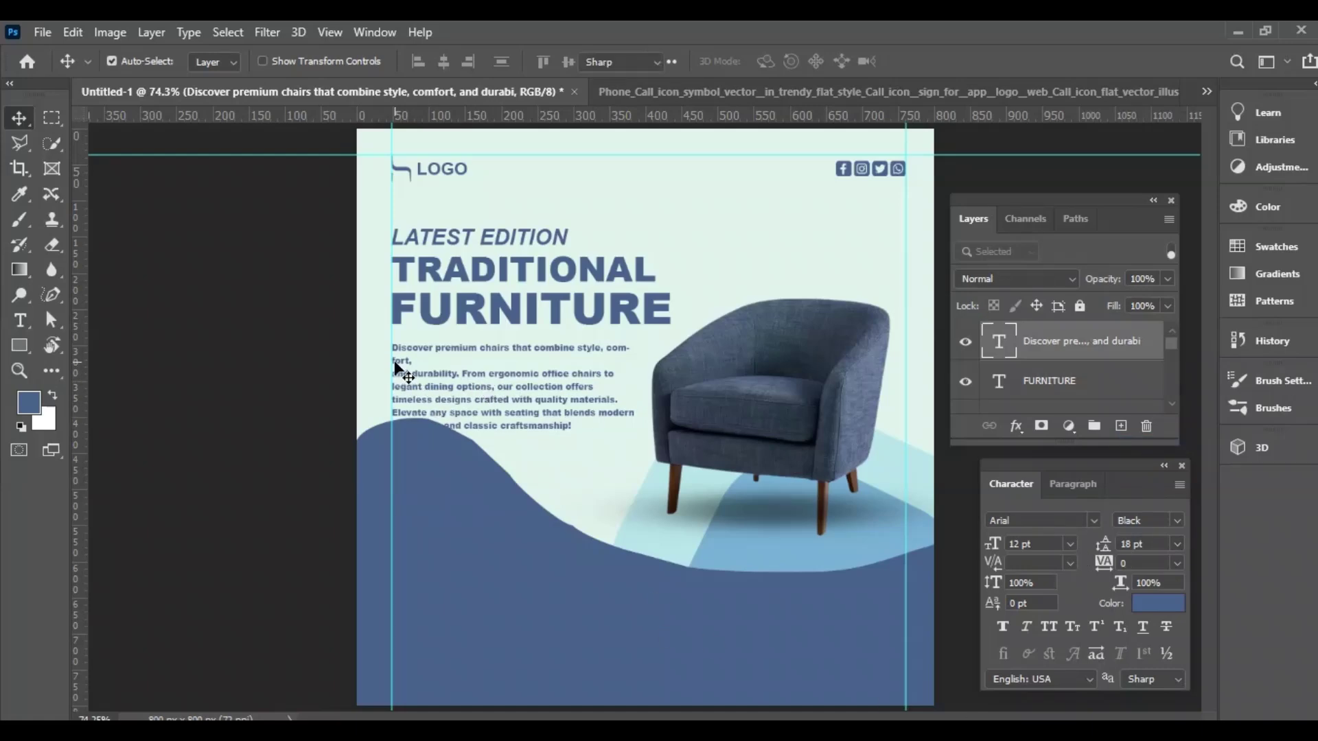
pyautogui.press('BackSpace')
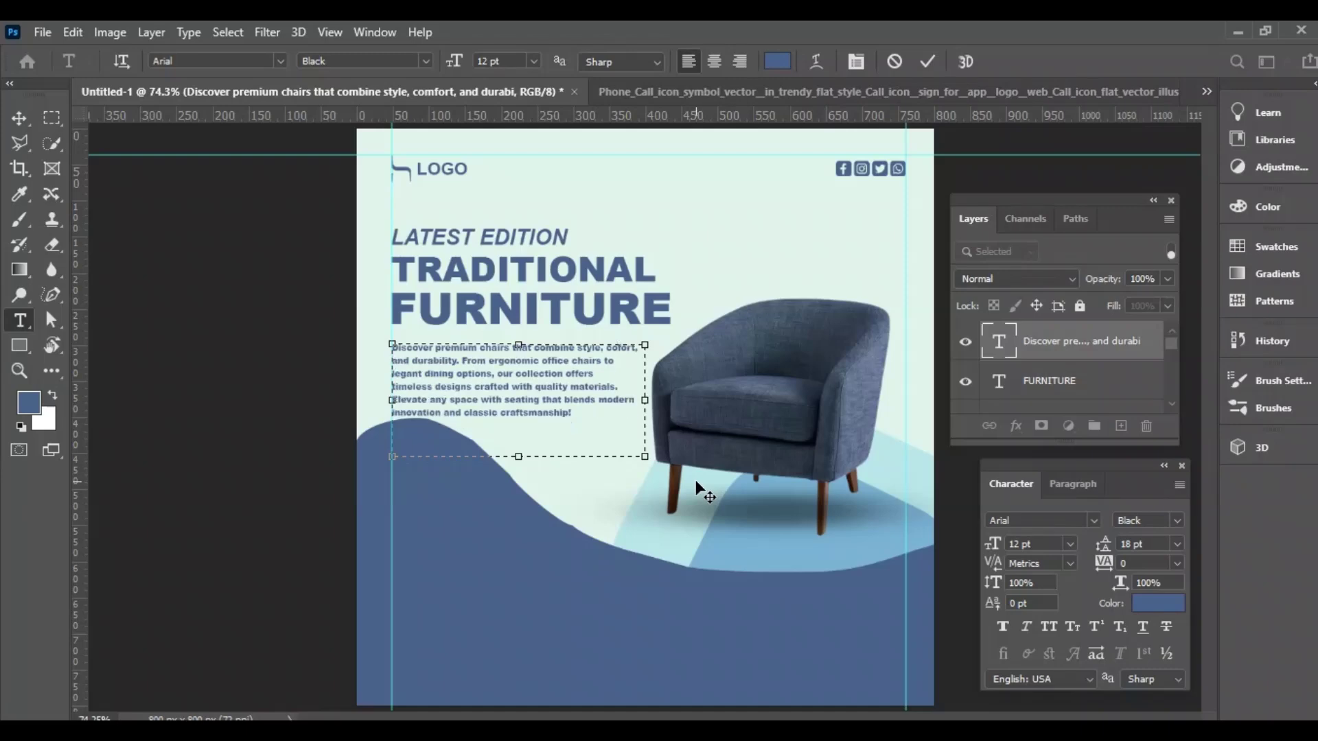
pyautogui.write('m-')
pyautogui.press('Return')
pyautogui.moveTo(644, 400); pyautogui.dragTo(666, 410)
pyautogui.click(19, 118)
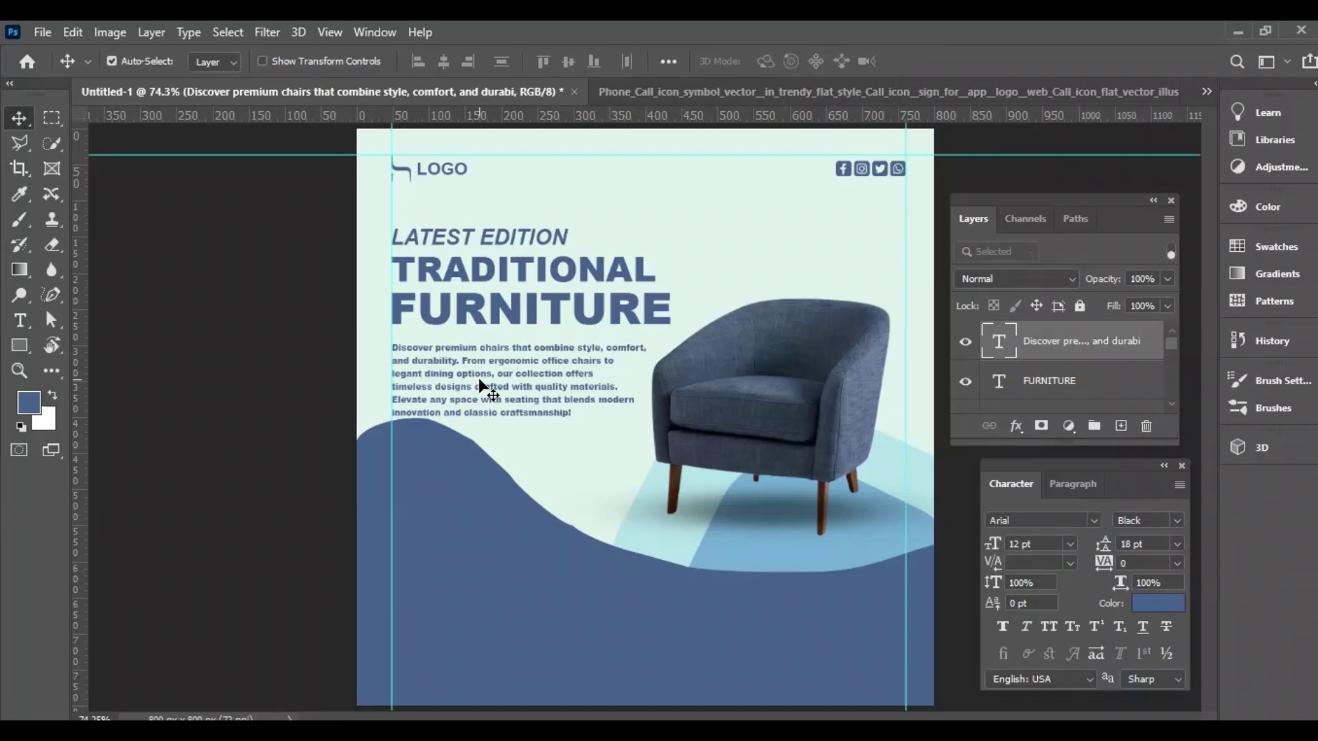
# - Left-align the paragraph with the three headline texts and distribute the vertical spacing of all four evenly
pyautogui.keyDown('shift'); pyautogui.click(1048, 381); pyautogui.keyUp('shift')
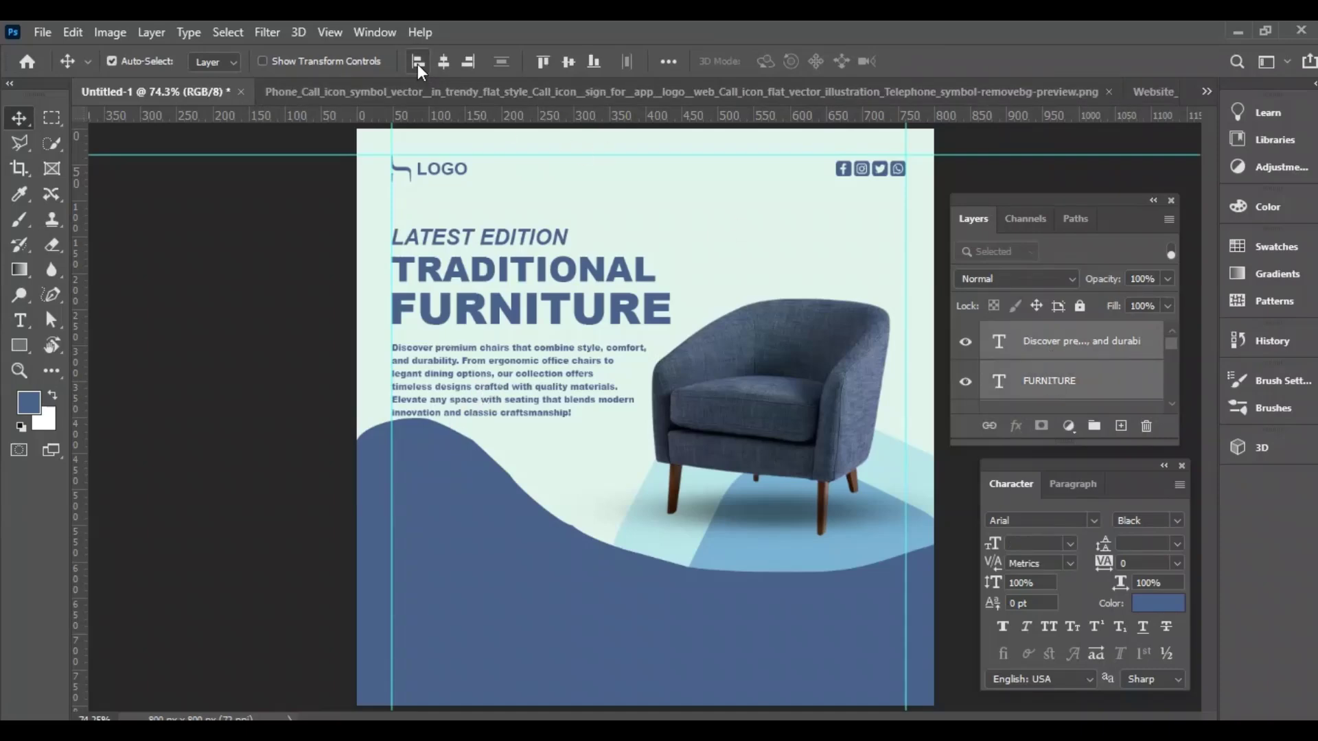
pyautogui.scroll(-3, 1079, 390)
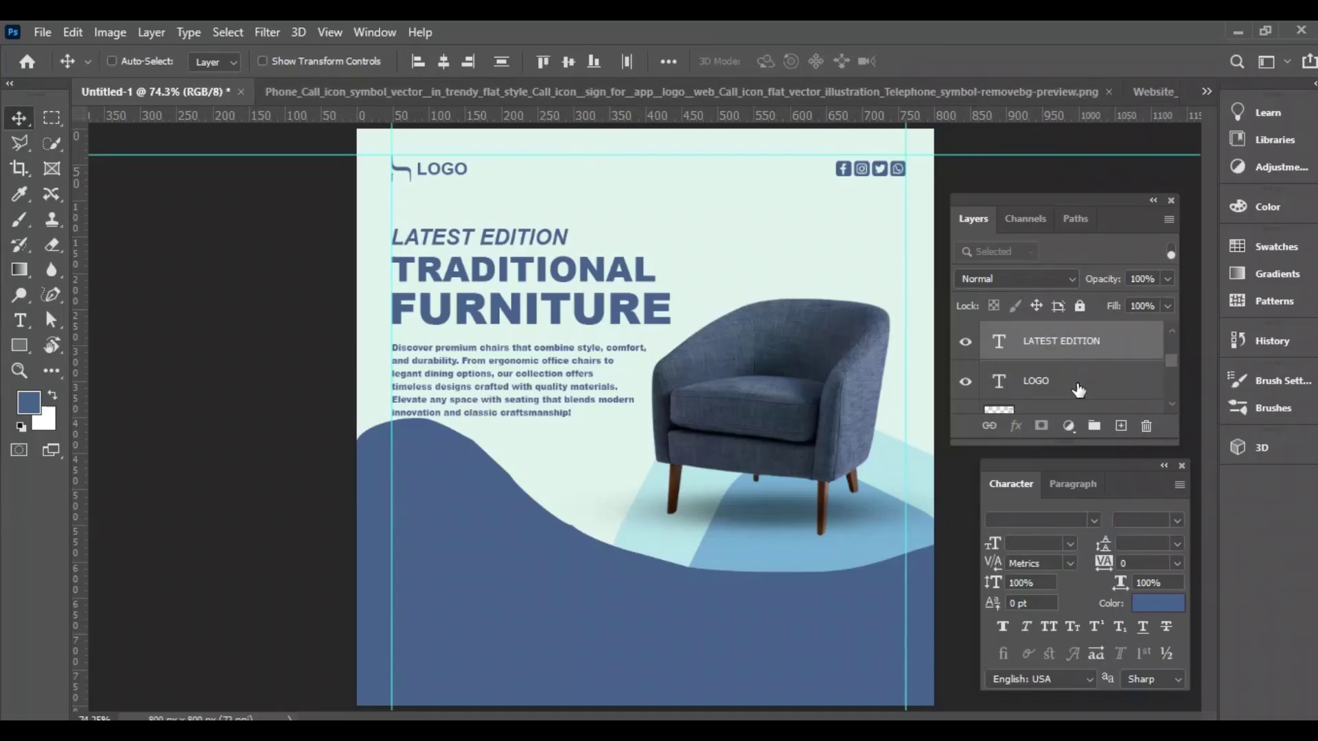
pyautogui.click(668, 61)
pyautogui.scroll(3, 1060, 350)
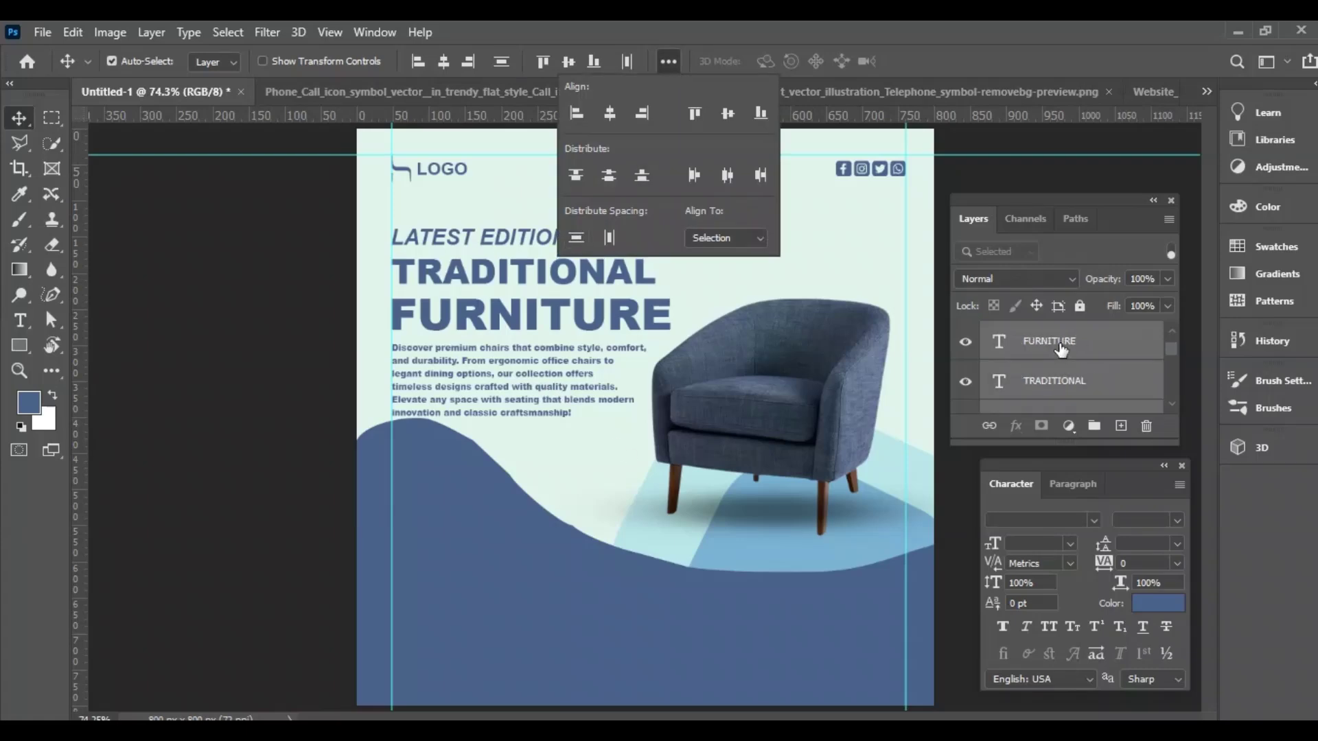
# - Nudge the paragraph text up slightly towards FURNITURE
pyautogui.scroll(1, 1064, 349)
pyautogui.click(1092, 354)
pyautogui.press('Up')
pyautogui.press('Up')
pyautogui.press('Up')
pyautogui.press('Up')
pyautogui.press('Up')
pyautogui.press('Up')
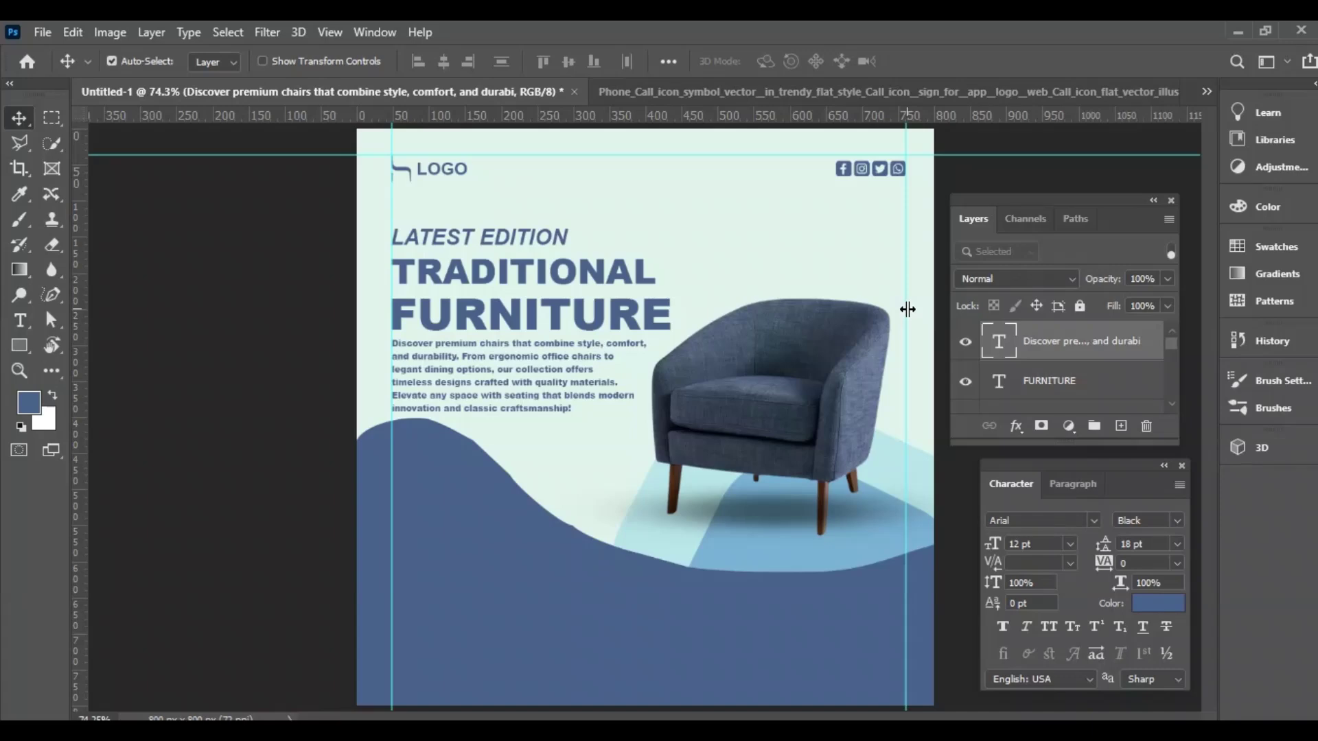
# - Draw a circle about 137 px in diameter over the dark blue wave's edge, just before the armchair
pyautogui.click(1120, 426)
pyautogui.click(19, 345)
pyautogui.click(80, 383)
pyautogui.moveTo(529, 472); pyautogui.dragTo(645, 571)
pyautogui.click(20, 119)
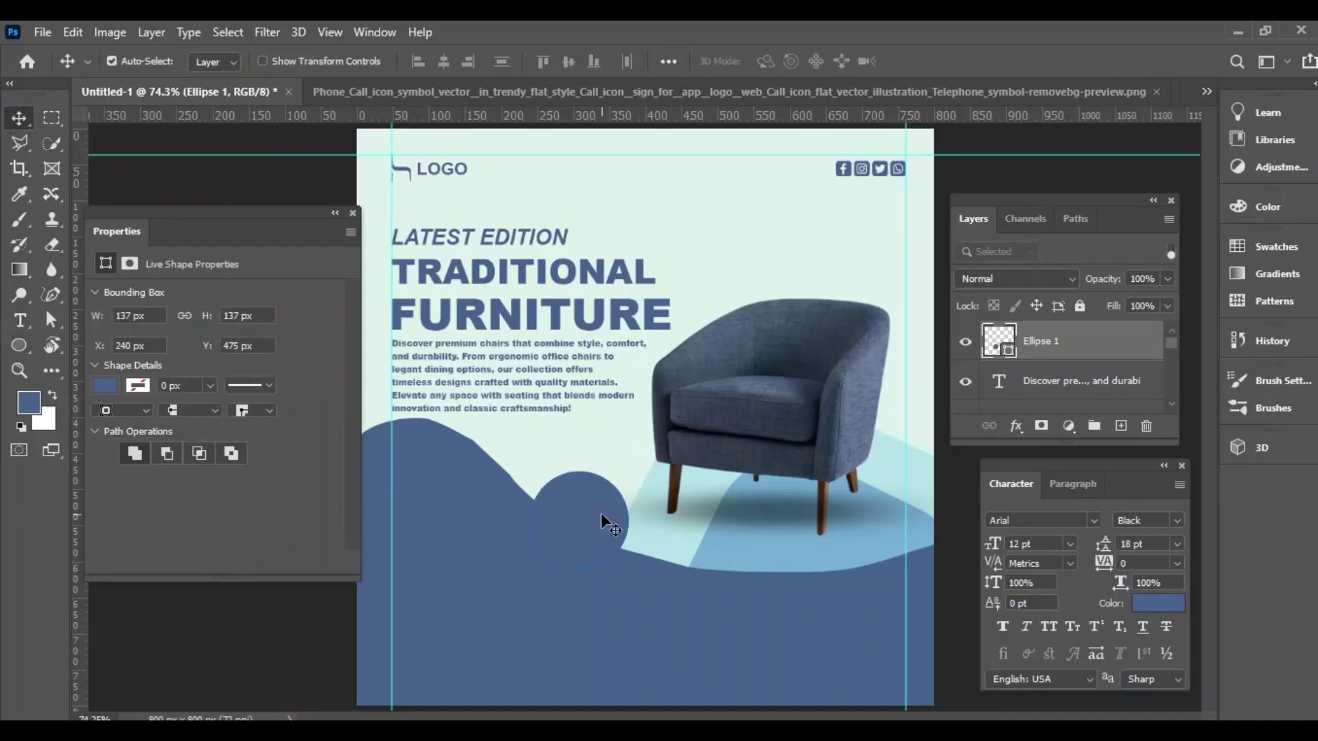
# - Fill the circle with the lighter blue sampled from the shape beneath the armchair and duplicate the circle's layer
pyautogui.press('i')
pyautogui.click(772, 570)
pyautogui.click(19, 118)
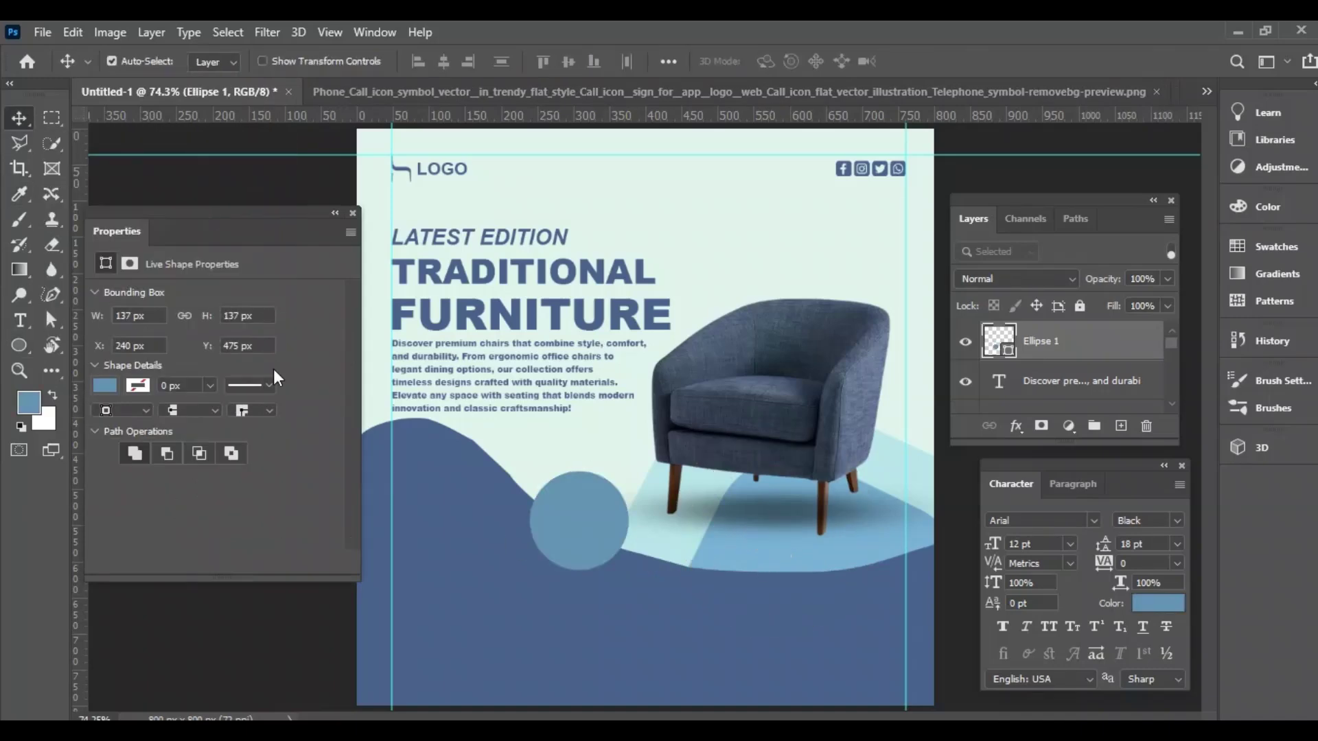
pyautogui.moveTo(1100, 349); pyautogui.dragTo(1120, 427)
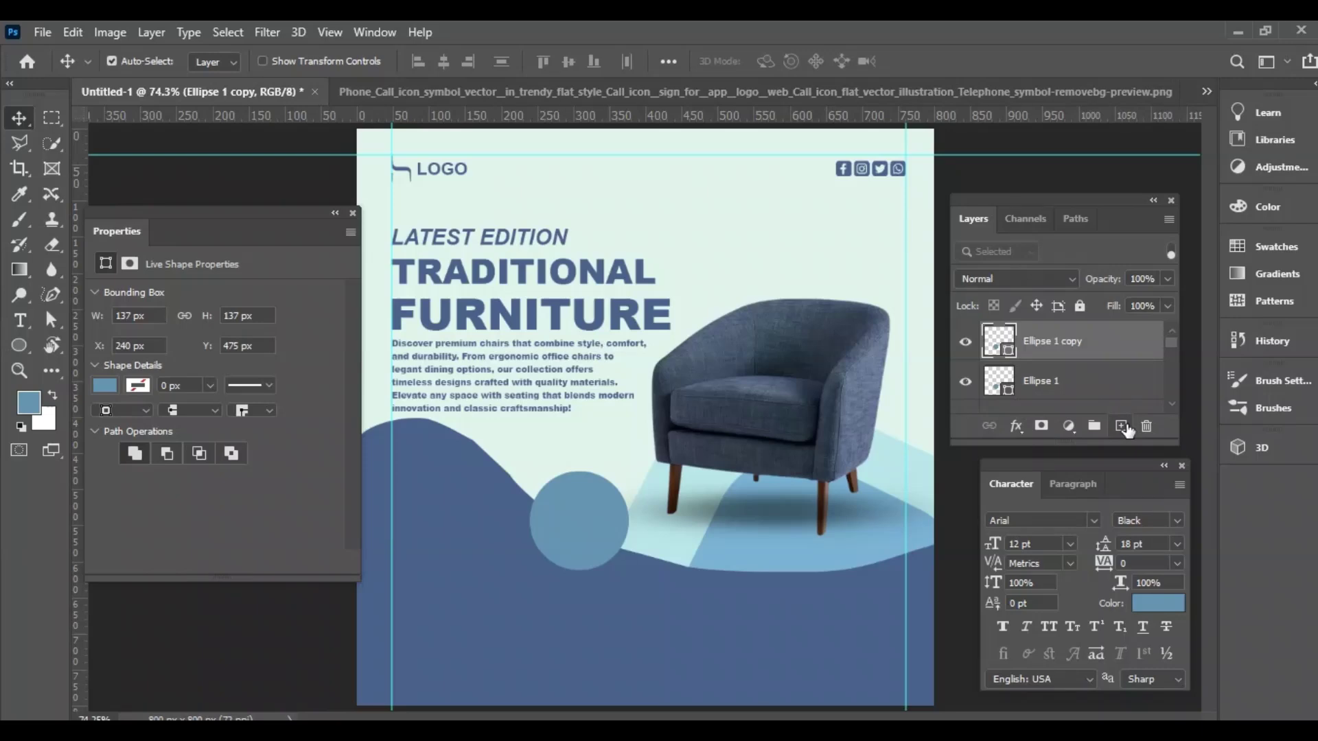
# - Recolour the duplicate circle with the pale blue sampled from the light shape beneath the armchair
pyautogui.press('i')
pyautogui.click(685, 553)
pyautogui.hotkey('alt', 'BackSpace')
pyautogui.press('v')
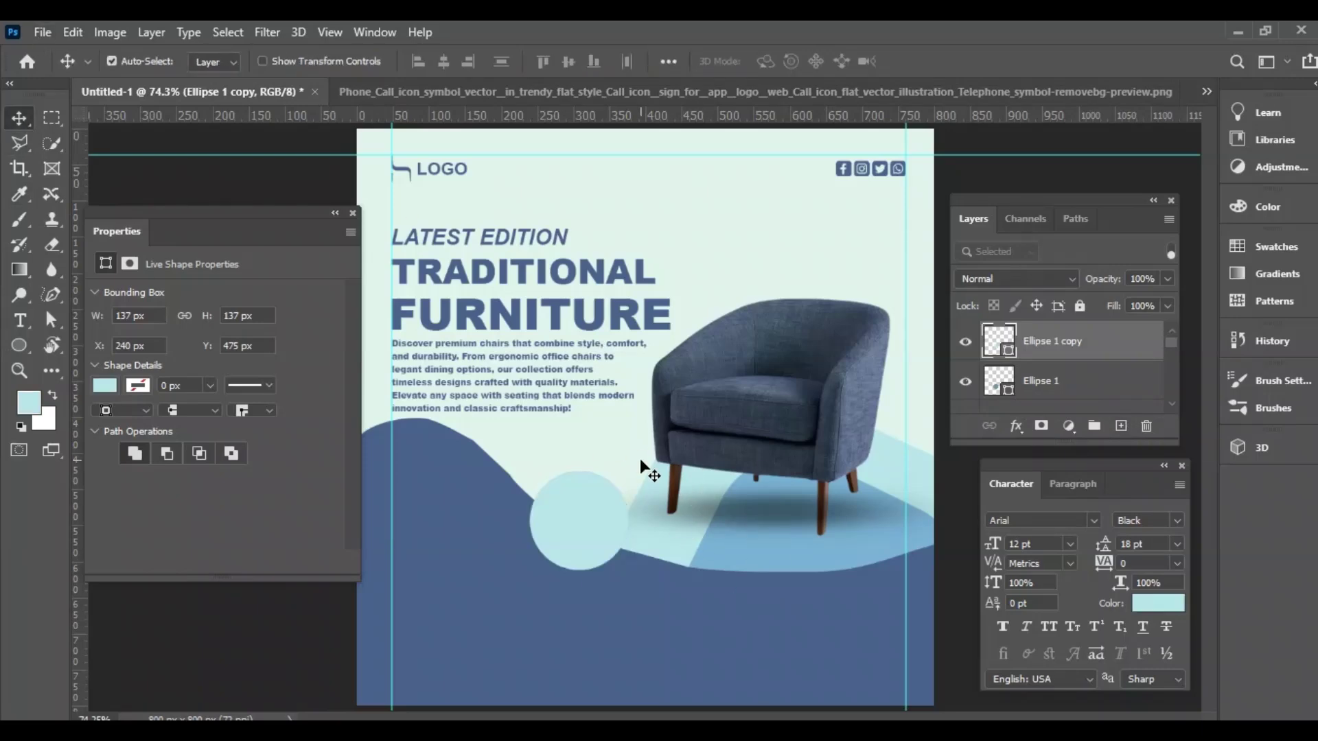
# - Shrink the pale circle to about 124 px in diameter and place it centred horizontally near the upper edge of the original circle
pyautogui.hotkey('ctrl', 't')
pyautogui.moveTo(579, 472); pyautogui.dragTo(580, 482)
pyautogui.press('Return')
pyautogui.moveTo(583, 539); pyautogui.dragTo(583, 531)
pyautogui.keyDown('shift'); pyautogui.click(1070, 380); pyautogui.keyUp('shift')
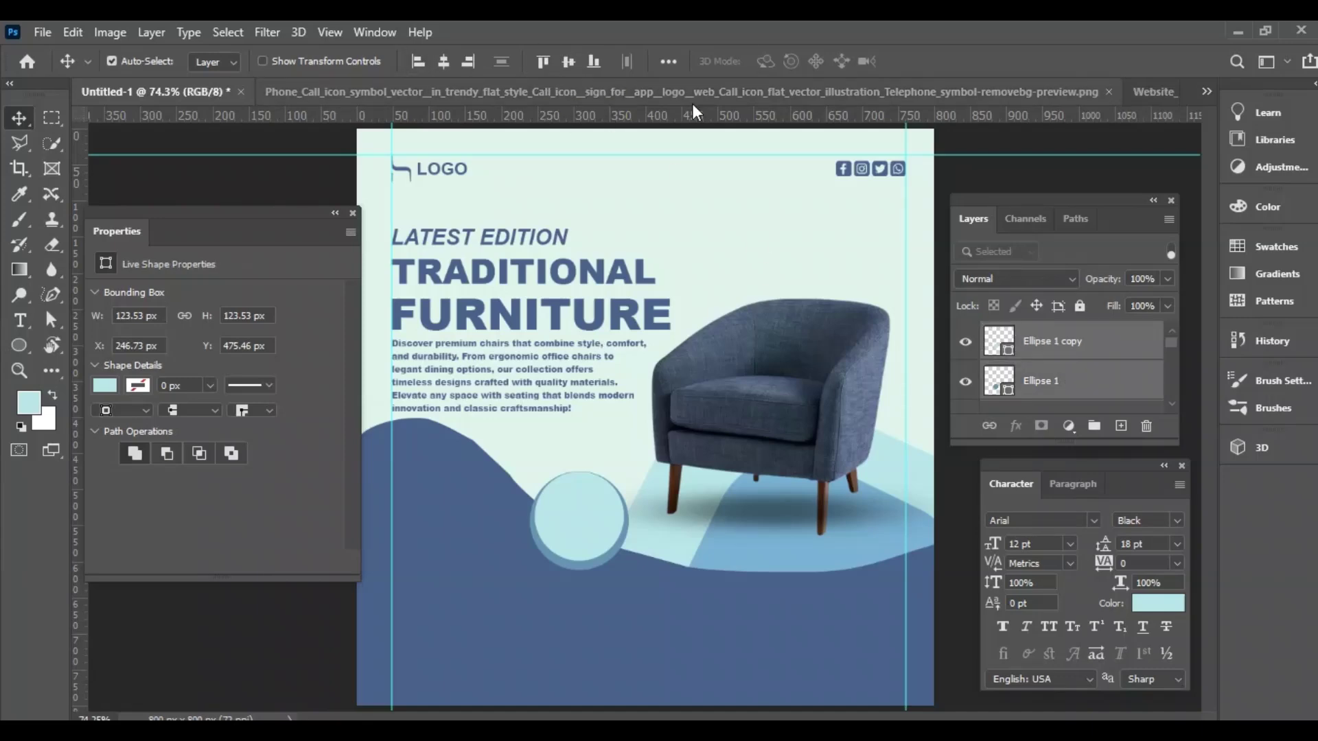
pyautogui.click(353, 213)
# - Add the text SAVE in 16 pt Arial Black in the empty area above the armchair
pyautogui.click(20, 320)
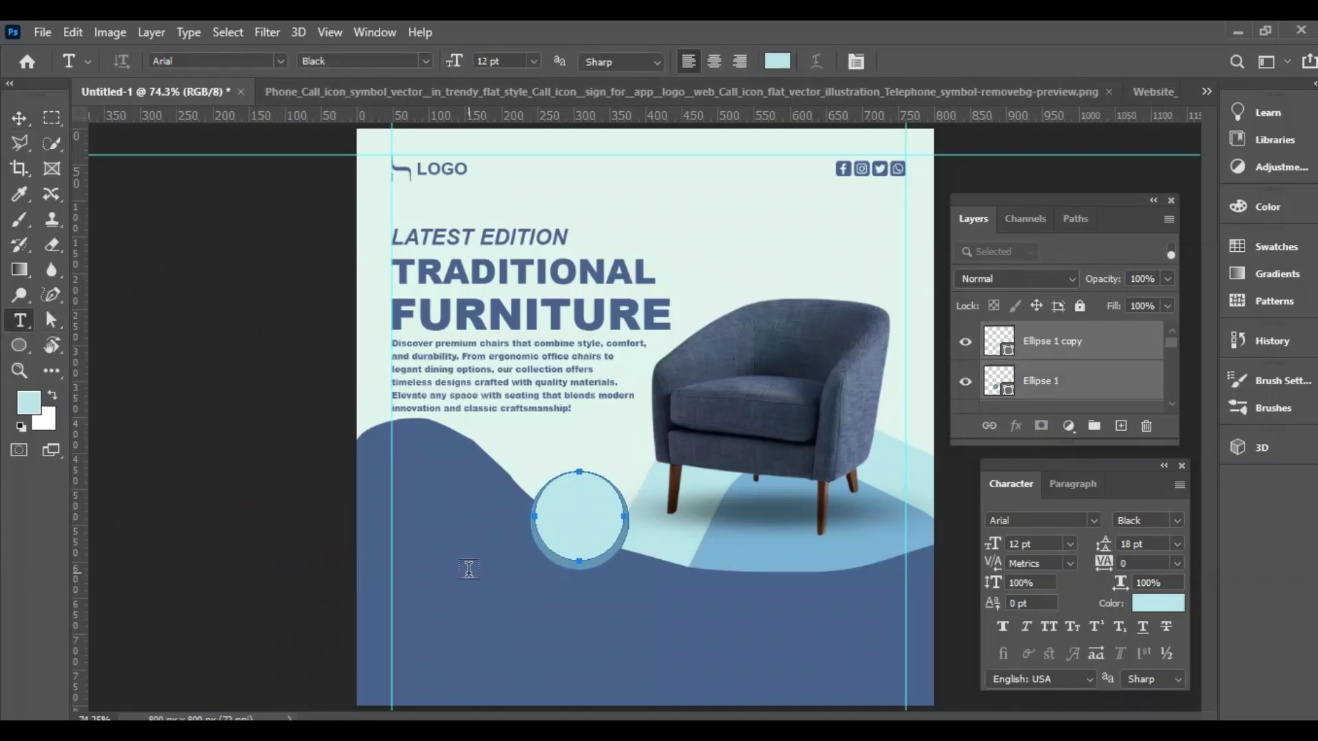
pyautogui.click(1088, 344)
pyautogui.click(764, 246)
pyautogui.click(1069, 544)
pyautogui.click(1050, 429)
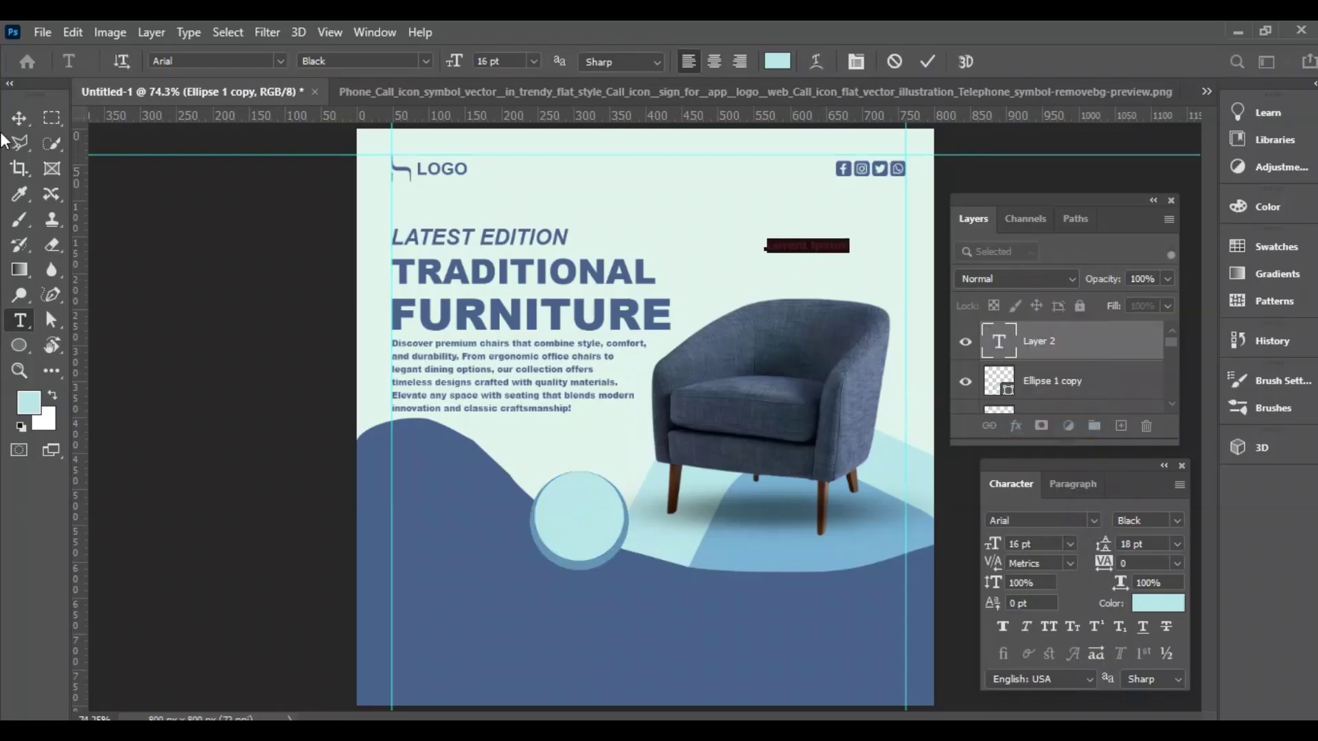
pyautogui.click(19, 119)
pyautogui.doubleClick(804, 247)
pyautogui.write('SAVE')
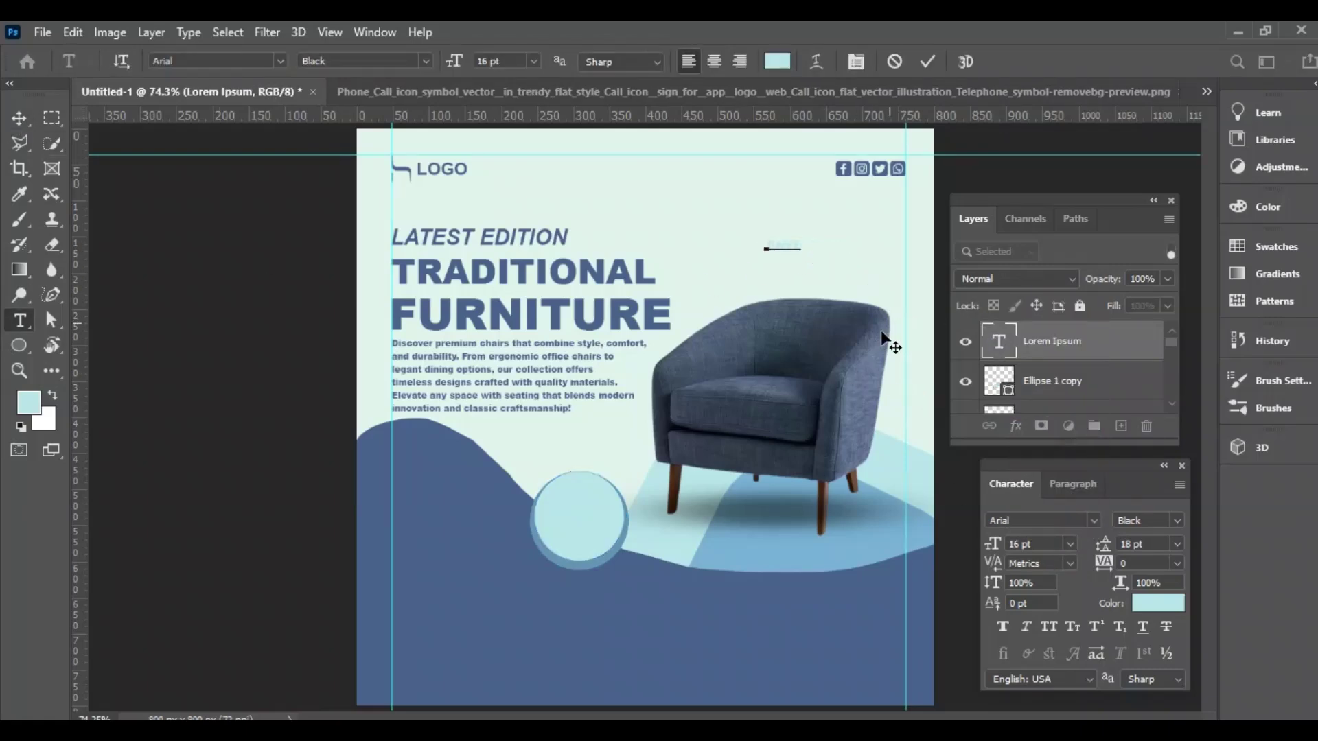
# - Colour the SAVE text with the dark blue sampled from the wave shape
pyautogui.click(20, 118)
pyautogui.press('i')
pyautogui.click(700, 632)
pyautogui.hotkey('alt', 'BackSpace')
pyautogui.press('v')
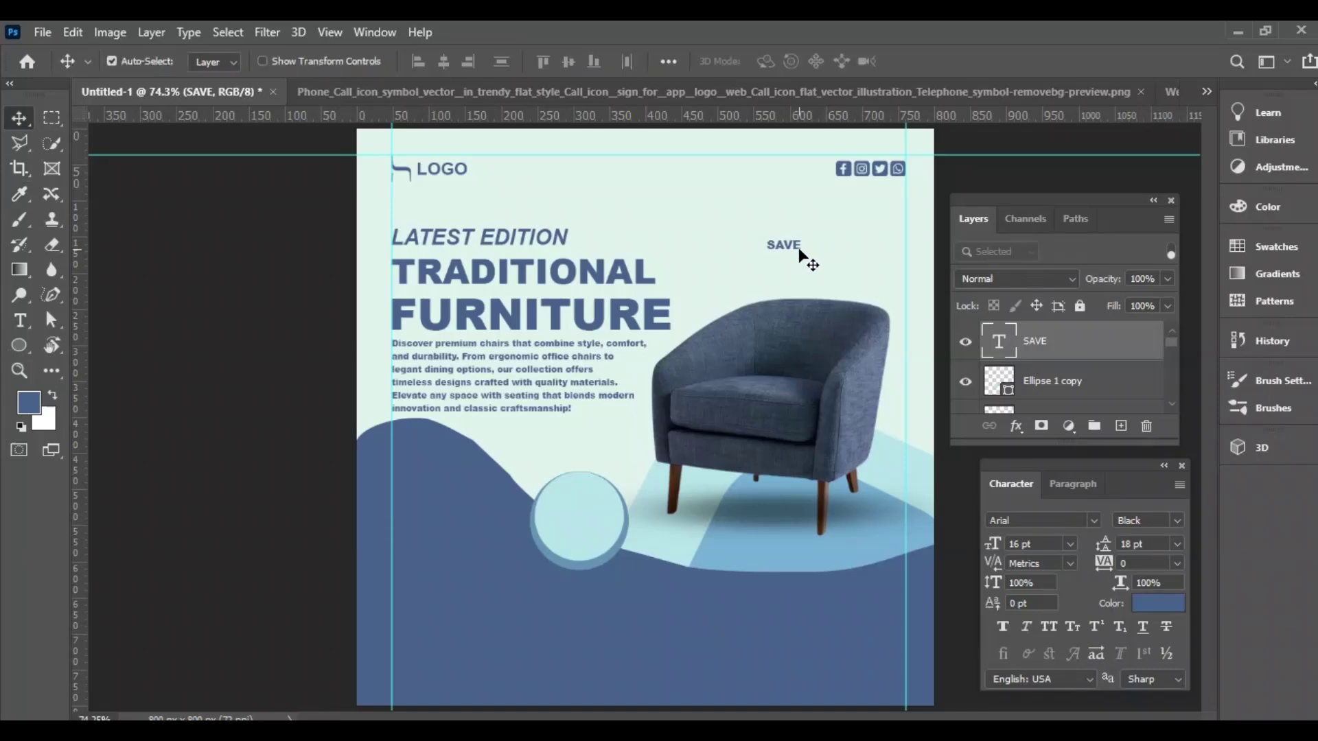
# - Move SAVE into the upper part of the pale circle, set it to 18 pt and centre it horizontally on the circle
pyautogui.moveTo(803, 256); pyautogui.dragTo(600, 510)
pyautogui.click(1070, 544)
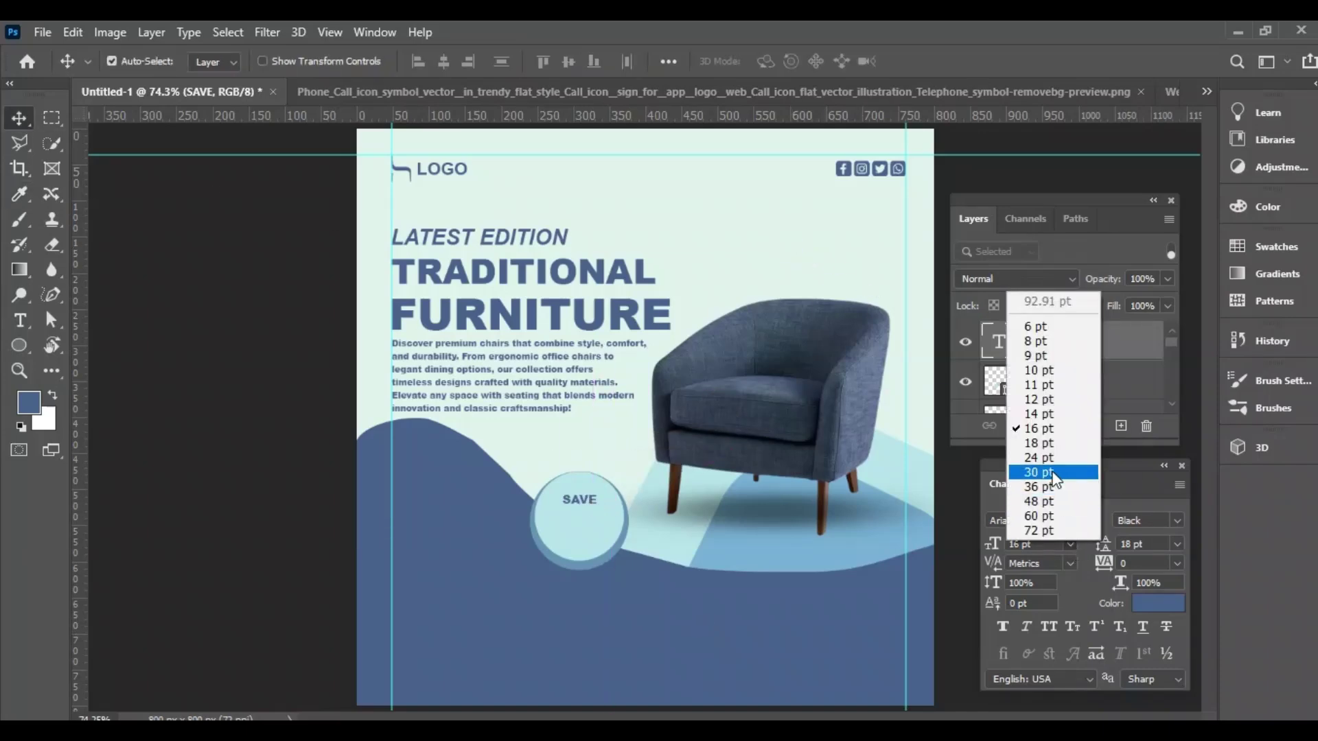
pyautogui.click(1050, 448)
pyautogui.keyDown('ctrl'); pyautogui.click(1052, 381); pyautogui.keyUp('ctrl')
pyautogui.click(443, 61)
# - Duplicate the SAVE text just below itself and change the copy to 50%
pyautogui.click(579, 499)
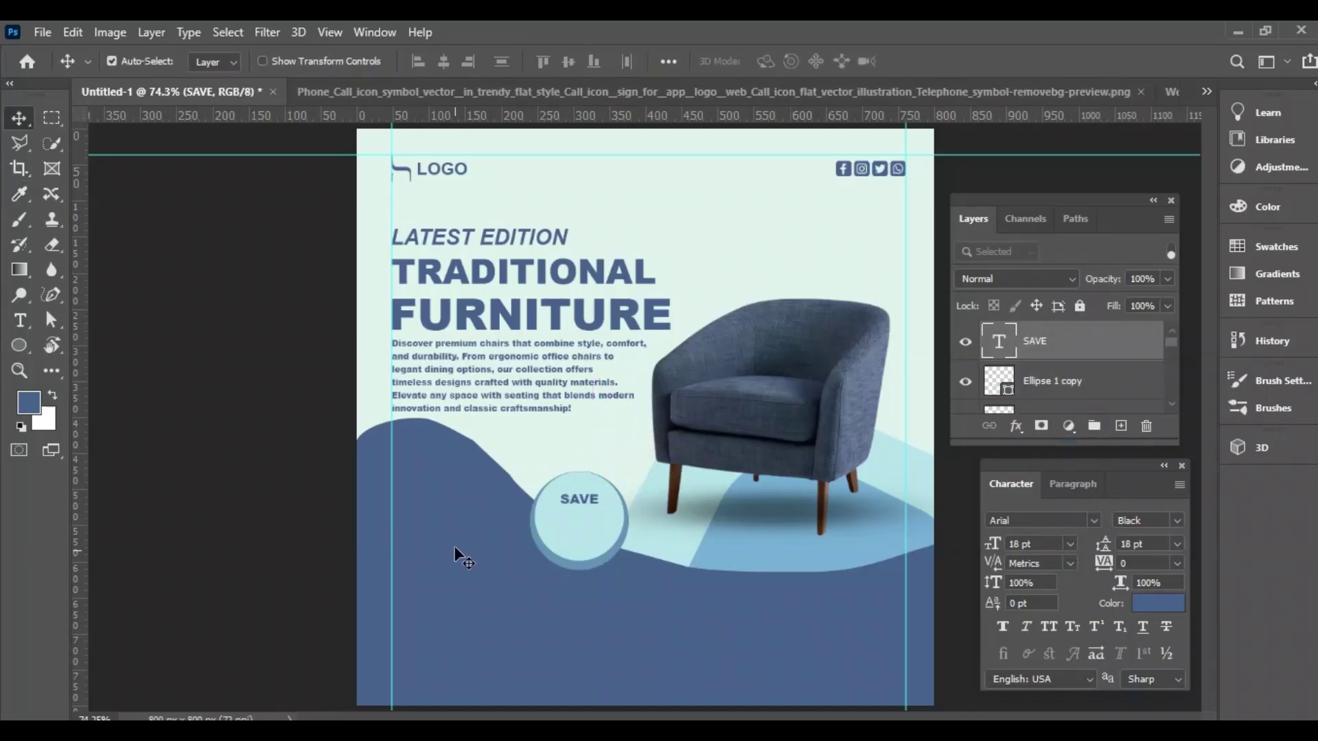
pyautogui.moveTo(579, 501); pyautogui.dragTo(581, 526)
pyautogui.doubleClick(581, 527)
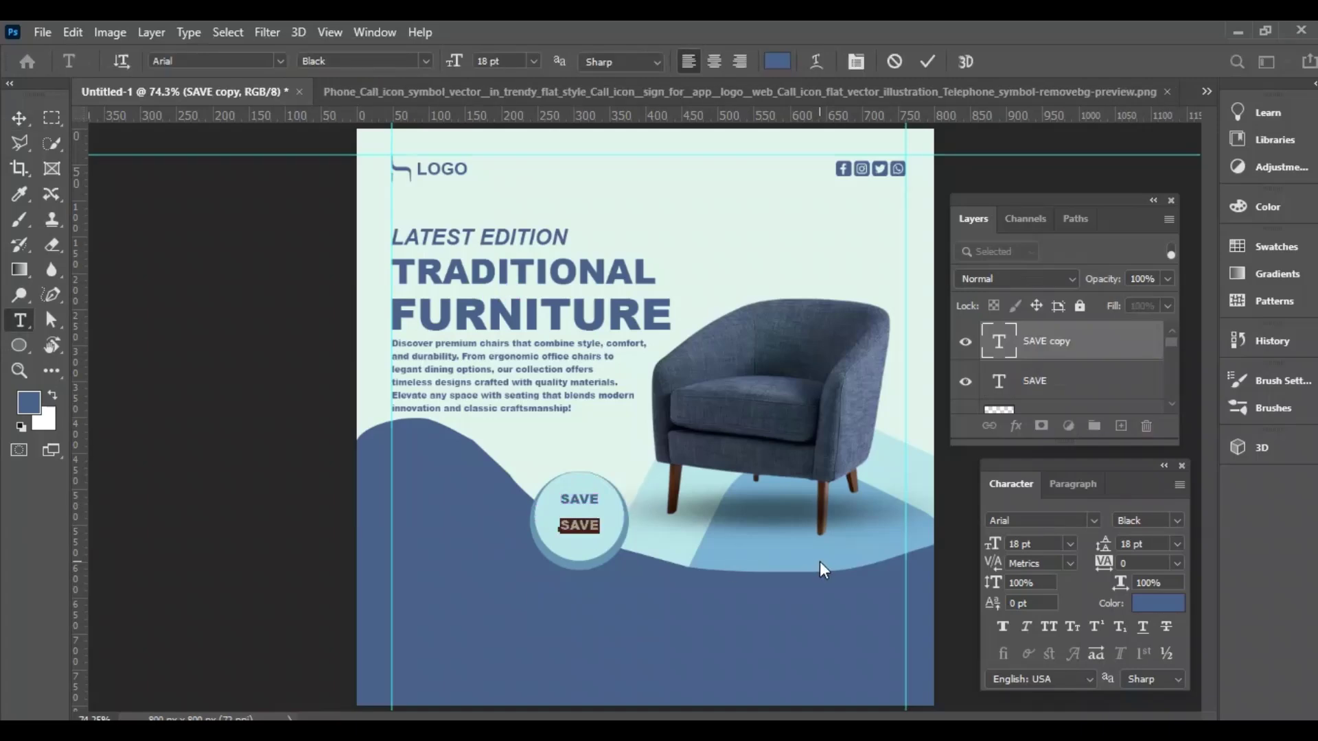
pyautogui.write('50%')
pyautogui.click(141, 258)
# - Set the 50% text to 48 pt and move it back inside the pale circle below SAVE
pyautogui.click(1072, 540)
pyautogui.click(1055, 487)
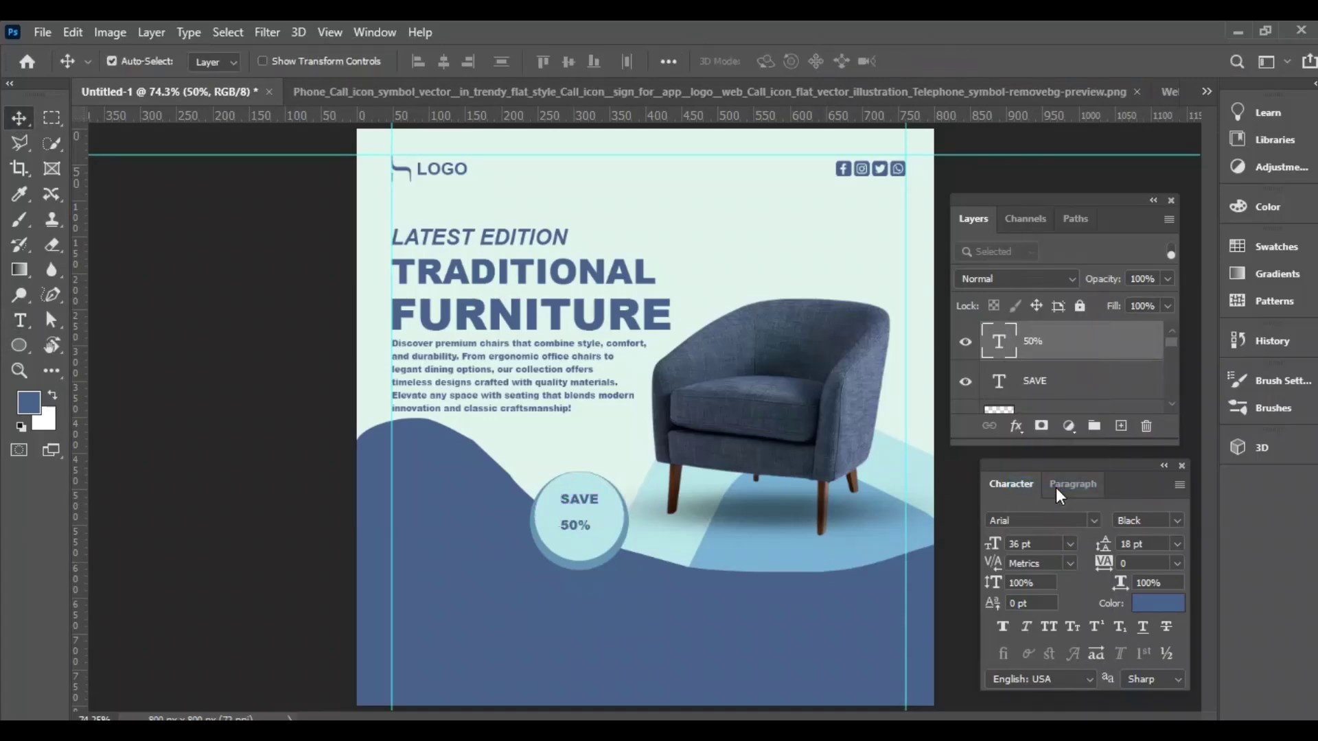
pyautogui.click(1069, 543)
pyautogui.click(1053, 529)
pyautogui.moveTo(602, 527); pyautogui.dragTo(585, 535)
# - Centre 50% horizontally and vertically on the pale circle, and nudge SAVE up slightly
pyautogui.scroll(-1, 1053, 390)
pyautogui.click(1053, 391)
pyautogui.scroll(1, 1056, 388)
pyautogui.keyDown('ctrl'); pyautogui.click(1070, 345); pyautogui.keyUp('ctrl')
pyautogui.click(444, 63)
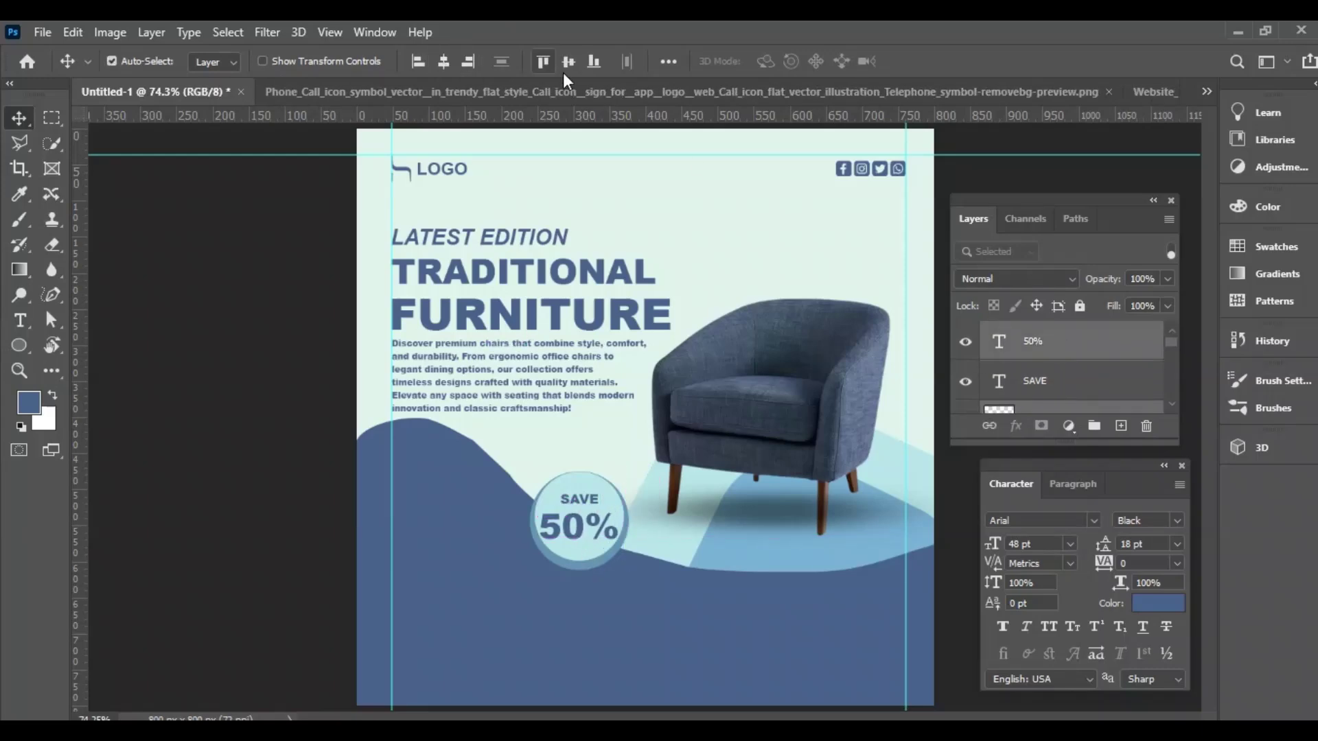
pyautogui.click(568, 62)
pyautogui.moveTo(584, 500); pyautogui.dragTo(583, 496)
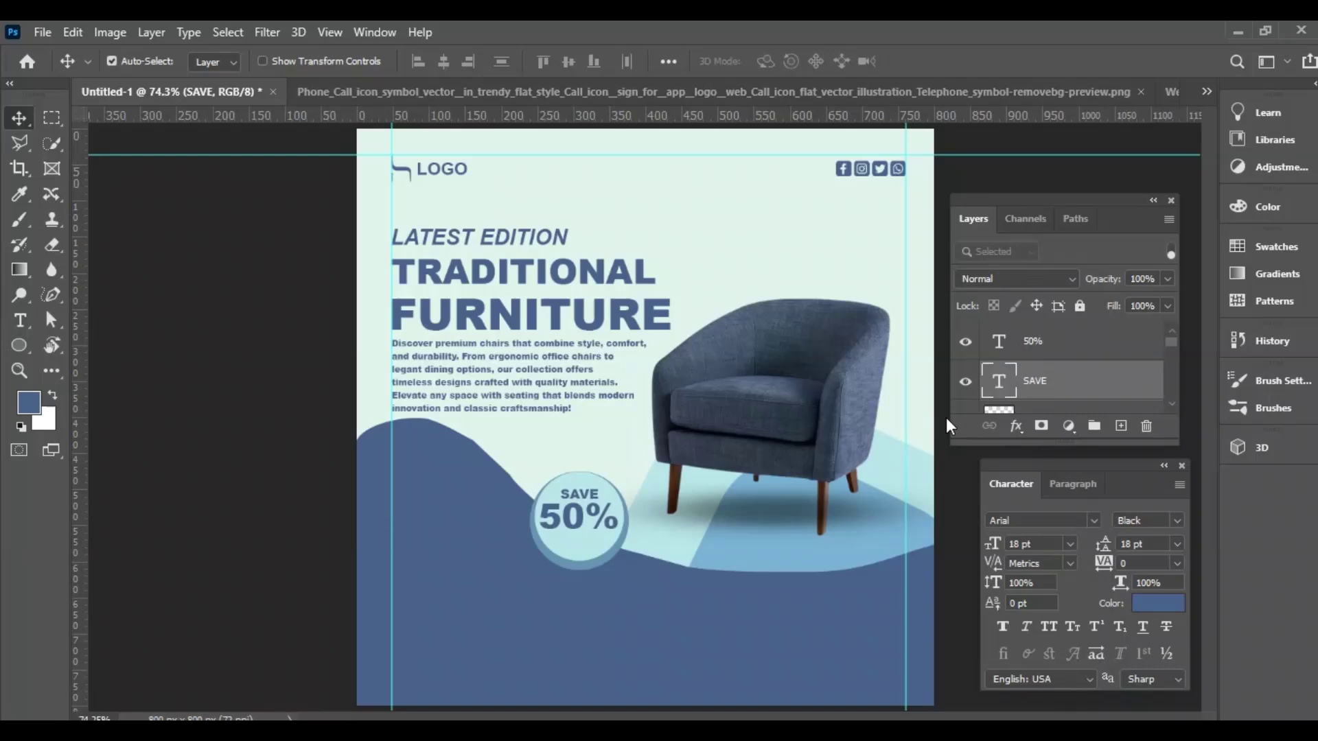
# - Duplicate SAVE below 50%, change the copy to OFF and centre it horizontally on the circle
pyautogui.moveTo(578, 495); pyautogui.dragTo(580, 547)
pyautogui.doubleClick(579, 538)
pyautogui.write('OFF')
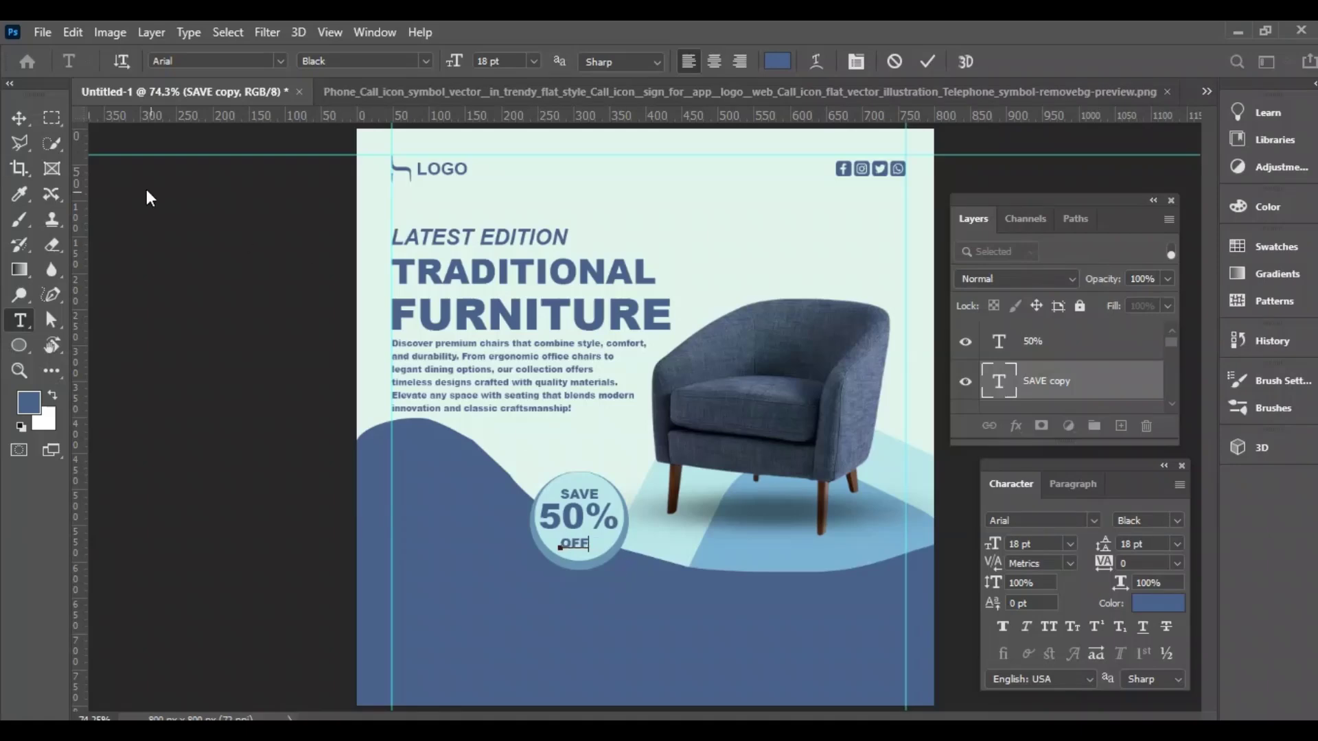
pyautogui.click(20, 118)
pyautogui.click(610, 544)
pyautogui.keyDown('ctrl'); pyautogui.click(1052, 382); pyautogui.keyUp('ctrl')
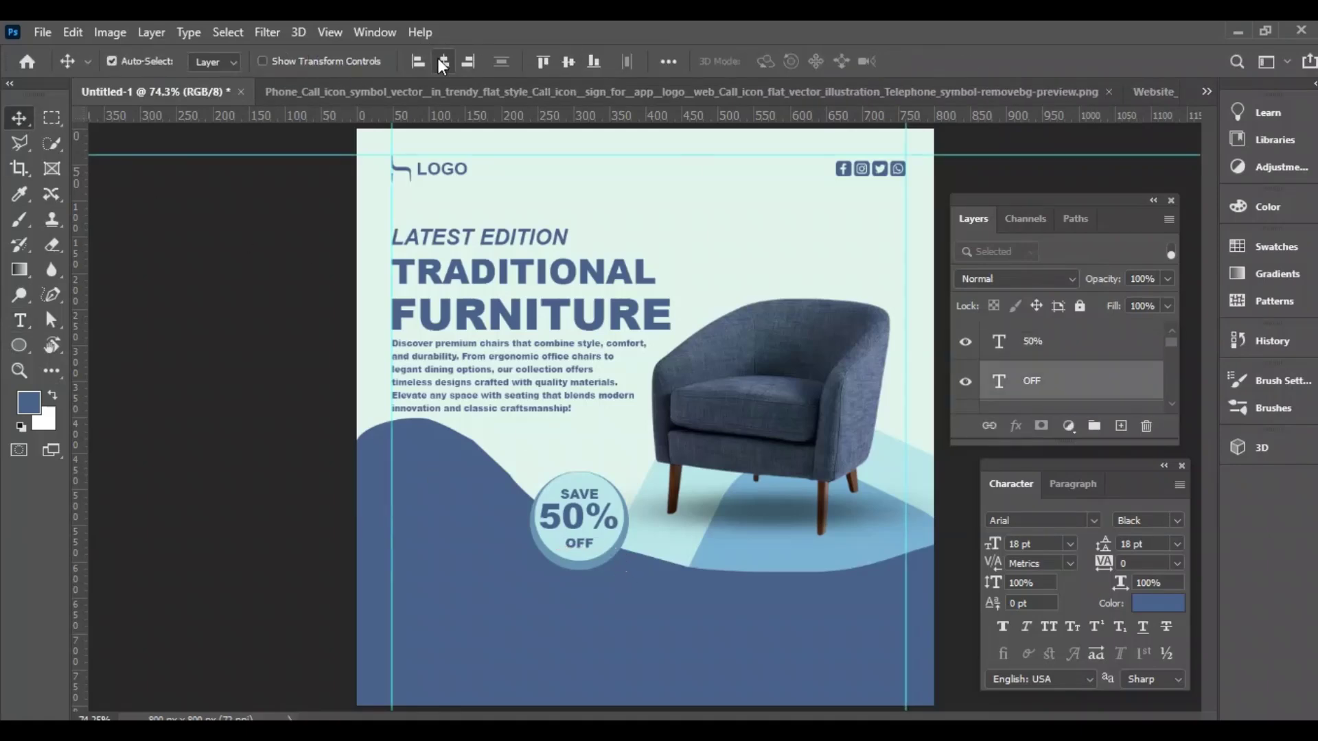
# - Distribute the vertical spacing of the SAVE, 50% and OFF texts evenly
pyautogui.scroll(-1, 1063, 358)
pyautogui.click(1064, 384)
pyautogui.scroll(1, 1064, 371)
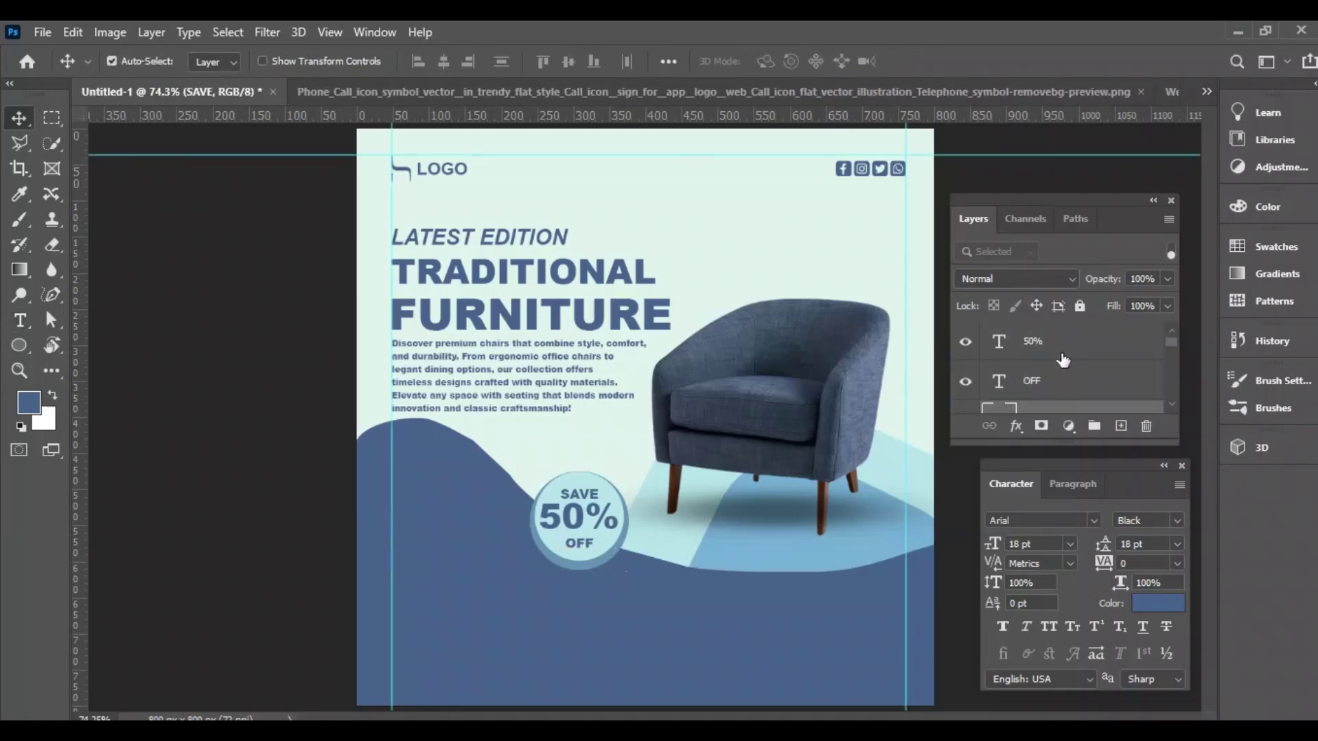
pyautogui.keyDown('shift'); pyautogui.click(1063, 359); pyautogui.keyUp('shift')
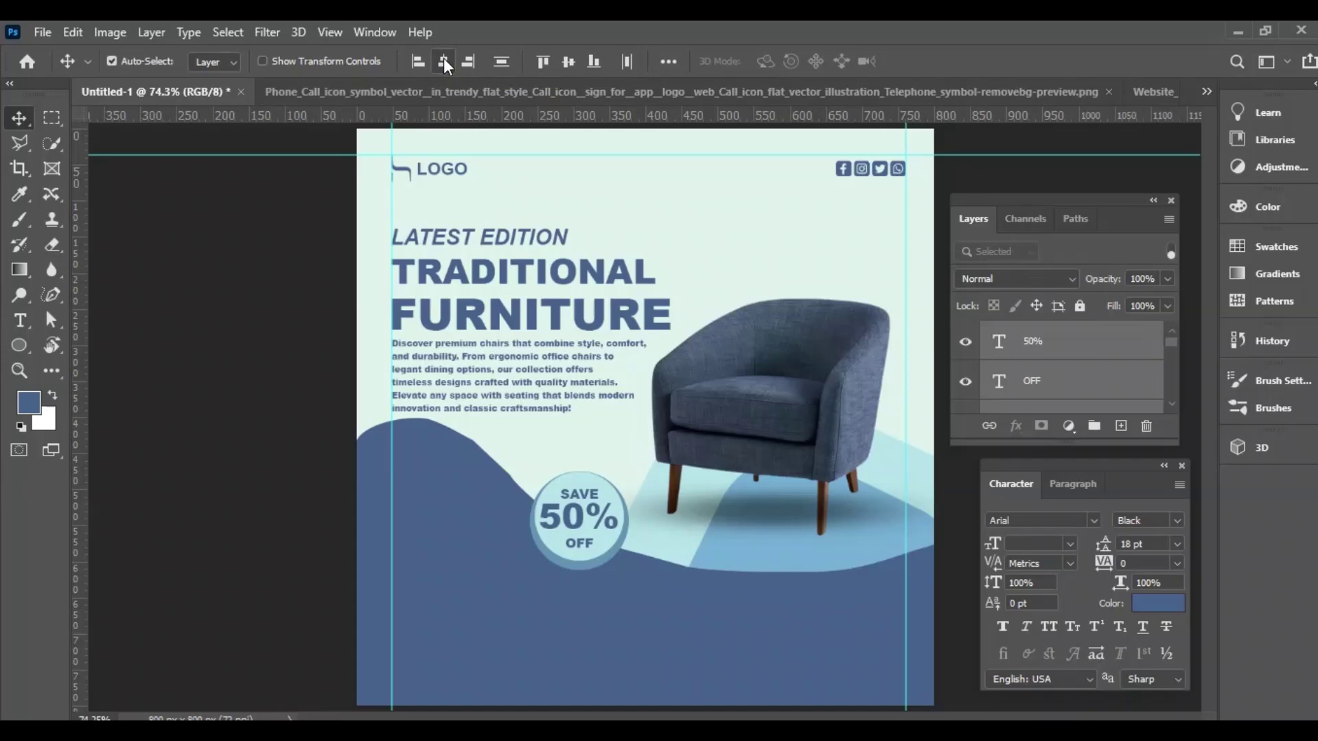
pyautogui.click(667, 61)
pyautogui.click(577, 237)
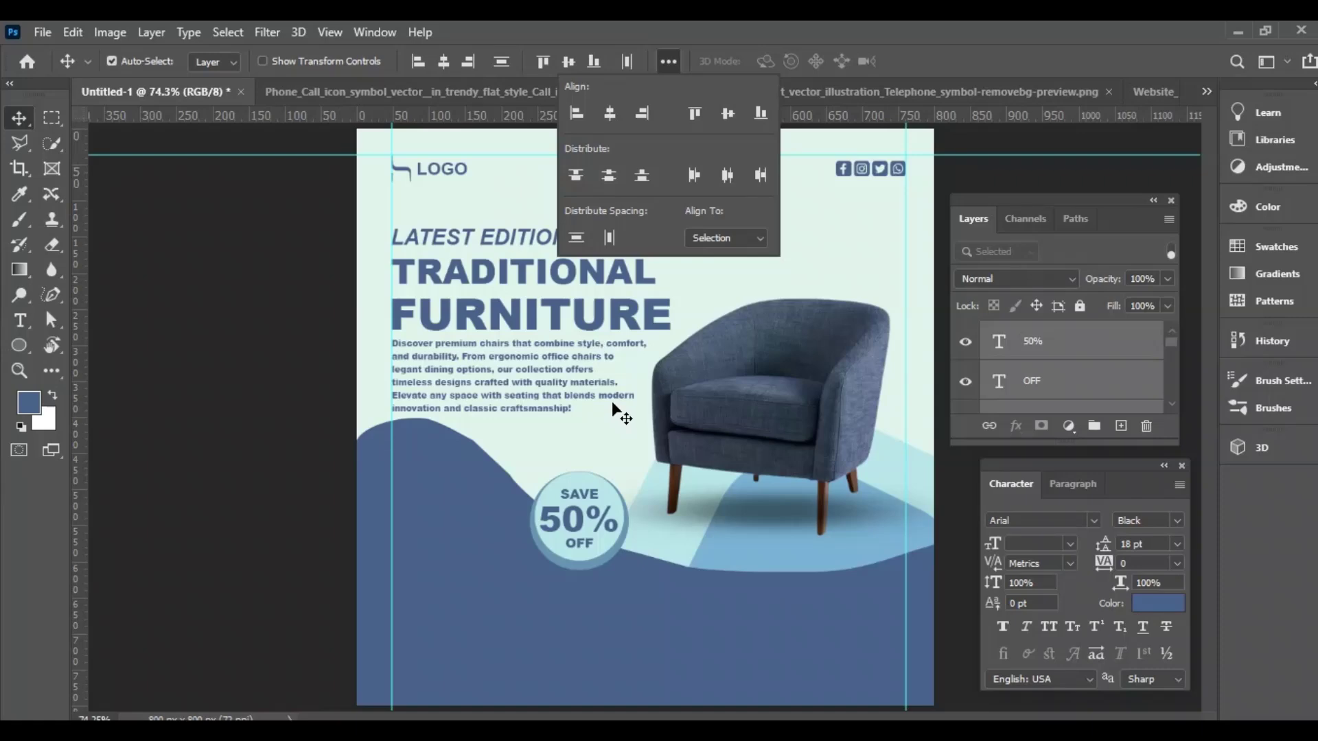
pyautogui.click(985, 166)
# - Group the three badge text layers and name the group circle txt
pyautogui.click(1059, 355)
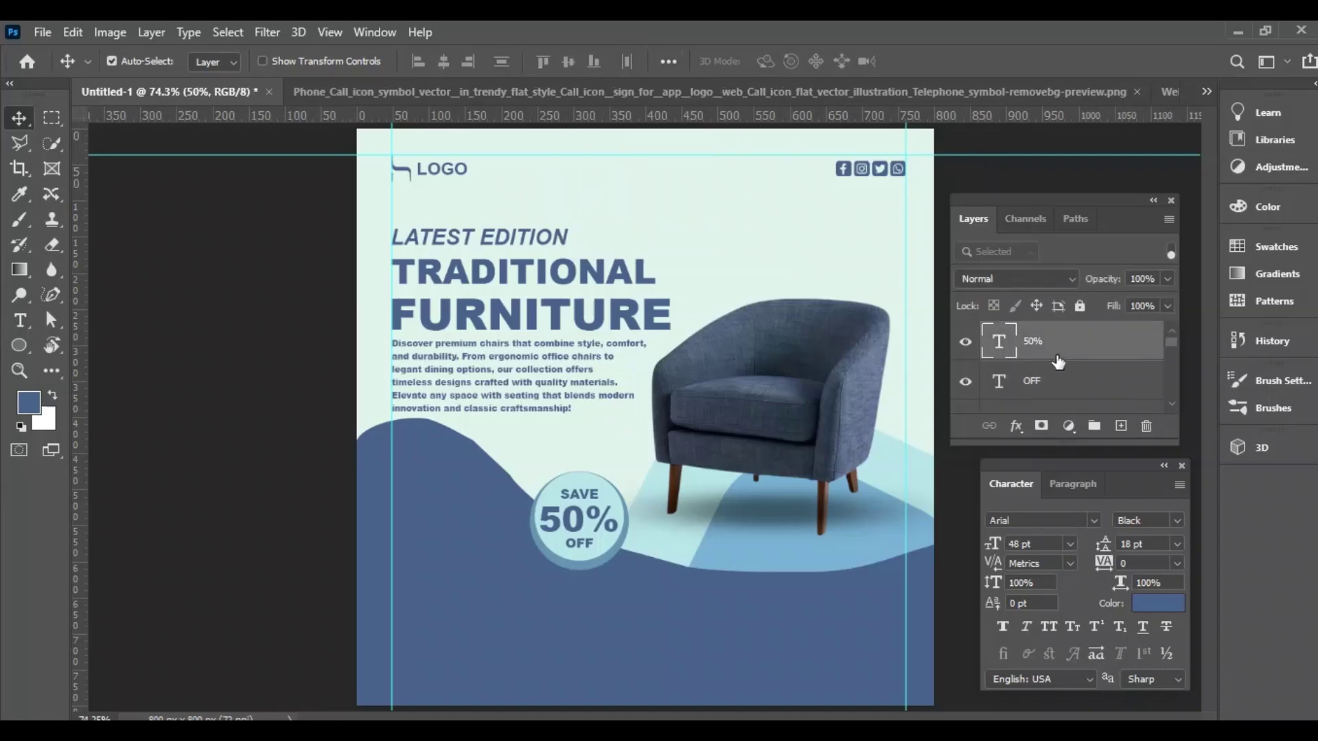
pyautogui.scroll(-2, 1057, 351)
pyautogui.keyDown('ctrl'); pyautogui.click(1051, 341); pyautogui.keyUp('ctrl')
pyautogui.hotkey('ctrl', 'g')
pyautogui.doubleClick(1030, 333)
pyautogui.write('c')
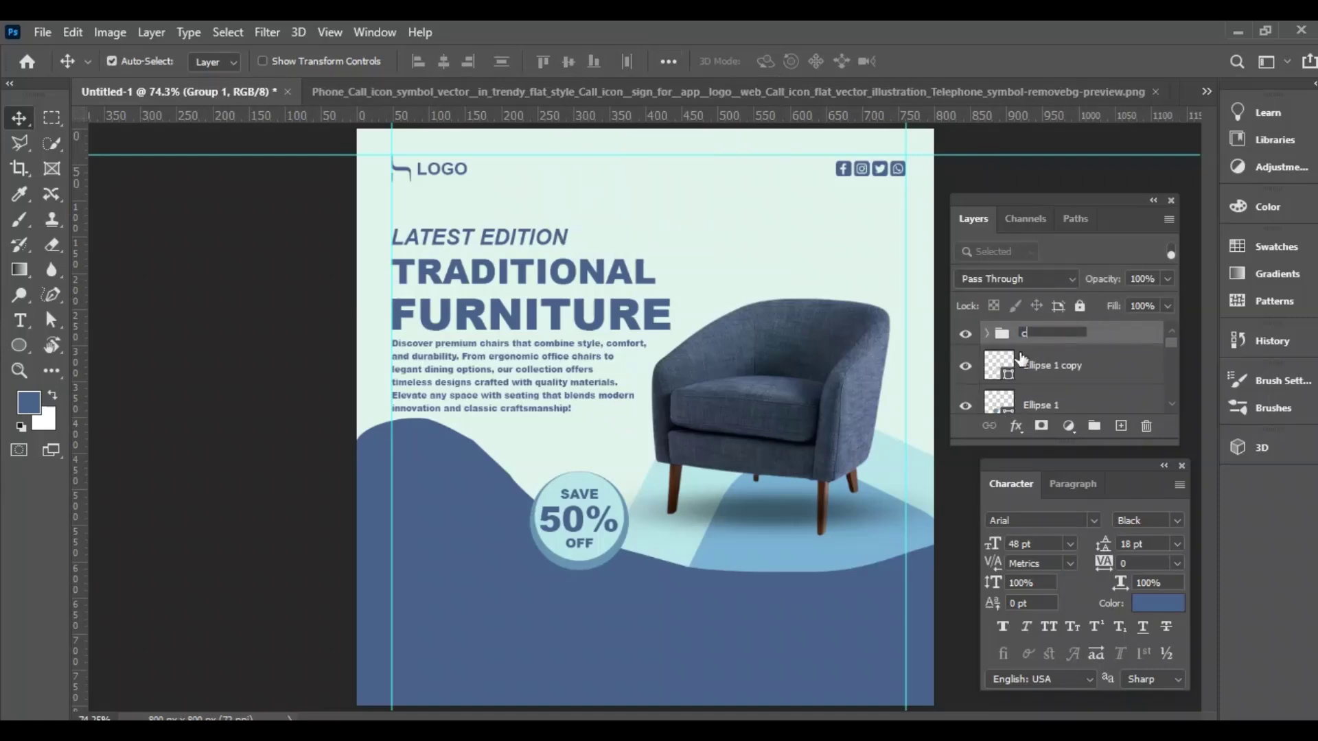
pyautogui.write('ircle txt')
pyautogui.press('Return')
# - Group the two ellipse layers and name the group curcke
pyautogui.click(1050, 366)
pyautogui.keyDown('shift'); pyautogui.click(1044, 405); pyautogui.keyUp('shift')
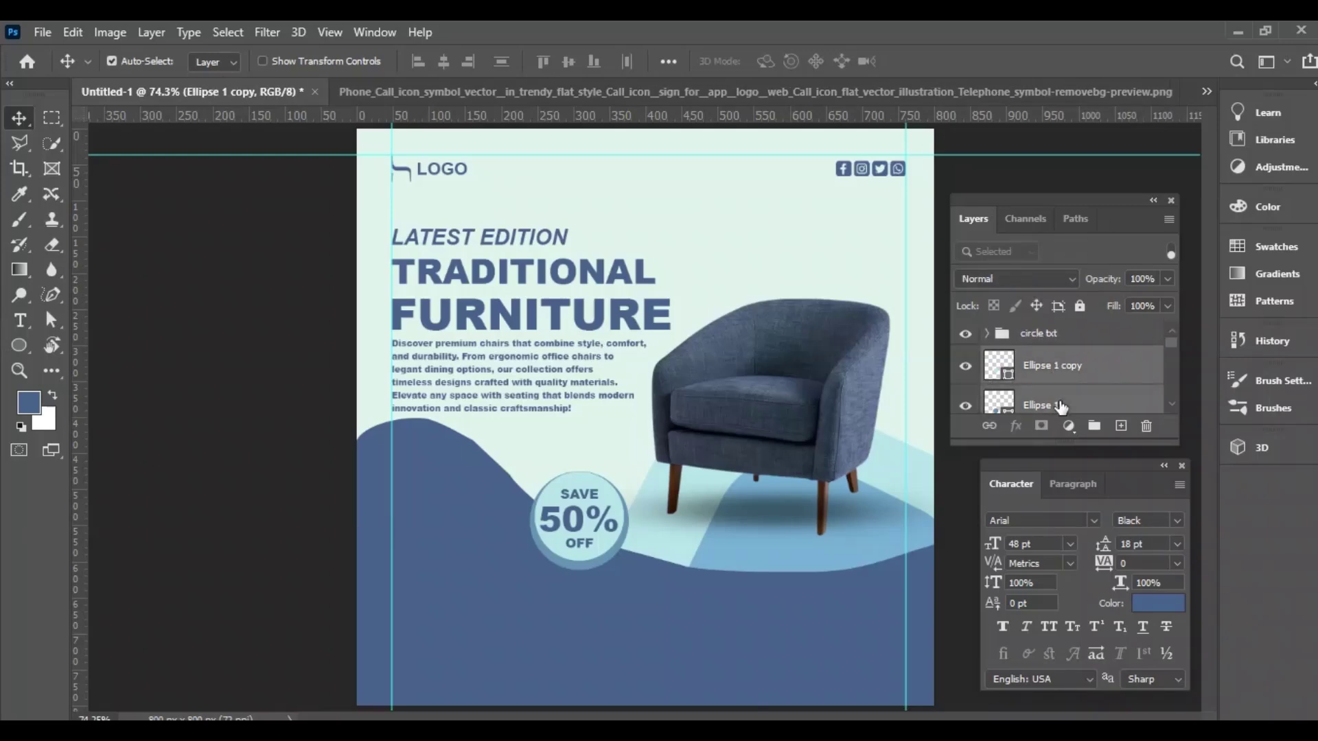
pyautogui.hotkey('ctrl', 'g')
pyautogui.doubleClick(1029, 357)
pyautogui.write('curcke')
pyautogui.press('Return')
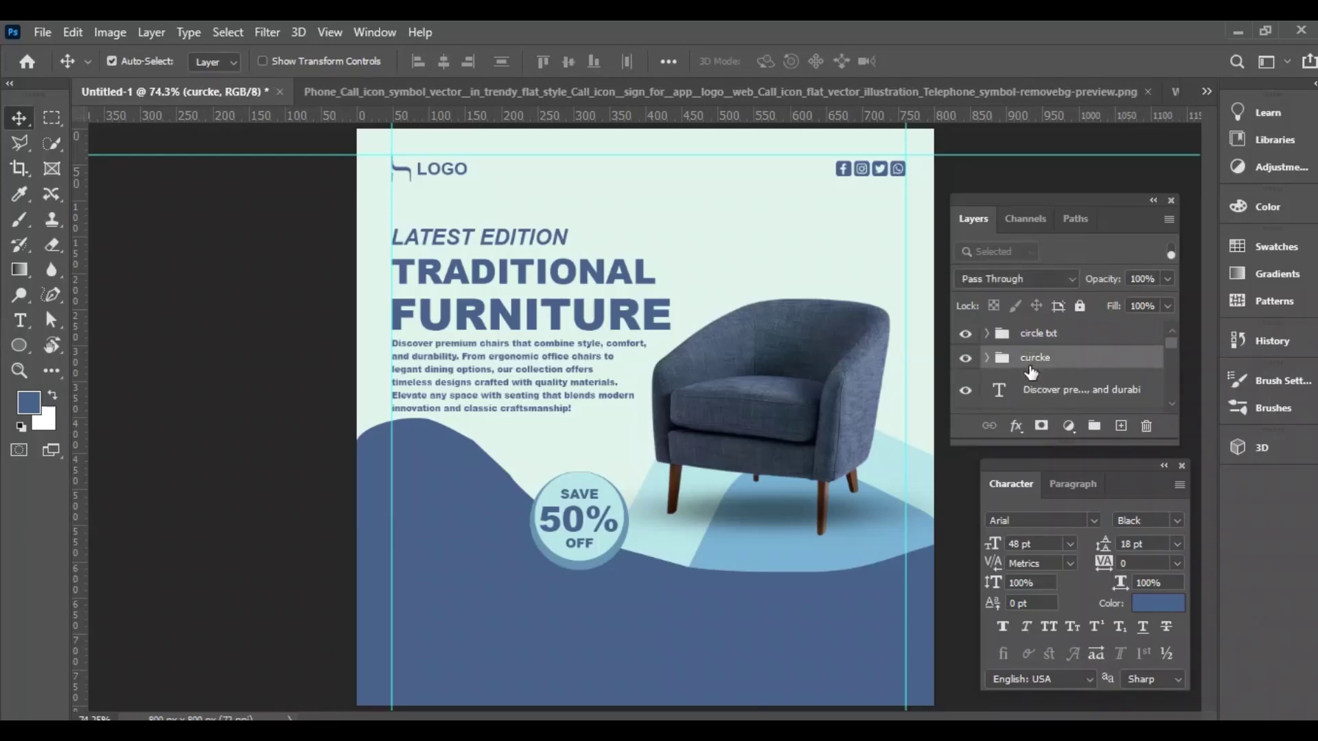
# - Add the text CONTACT US on the dark blue wave above all layers, coloured with the pale mint sampled from the background
pyautogui.click(1049, 335)
pyautogui.click(1121, 426)
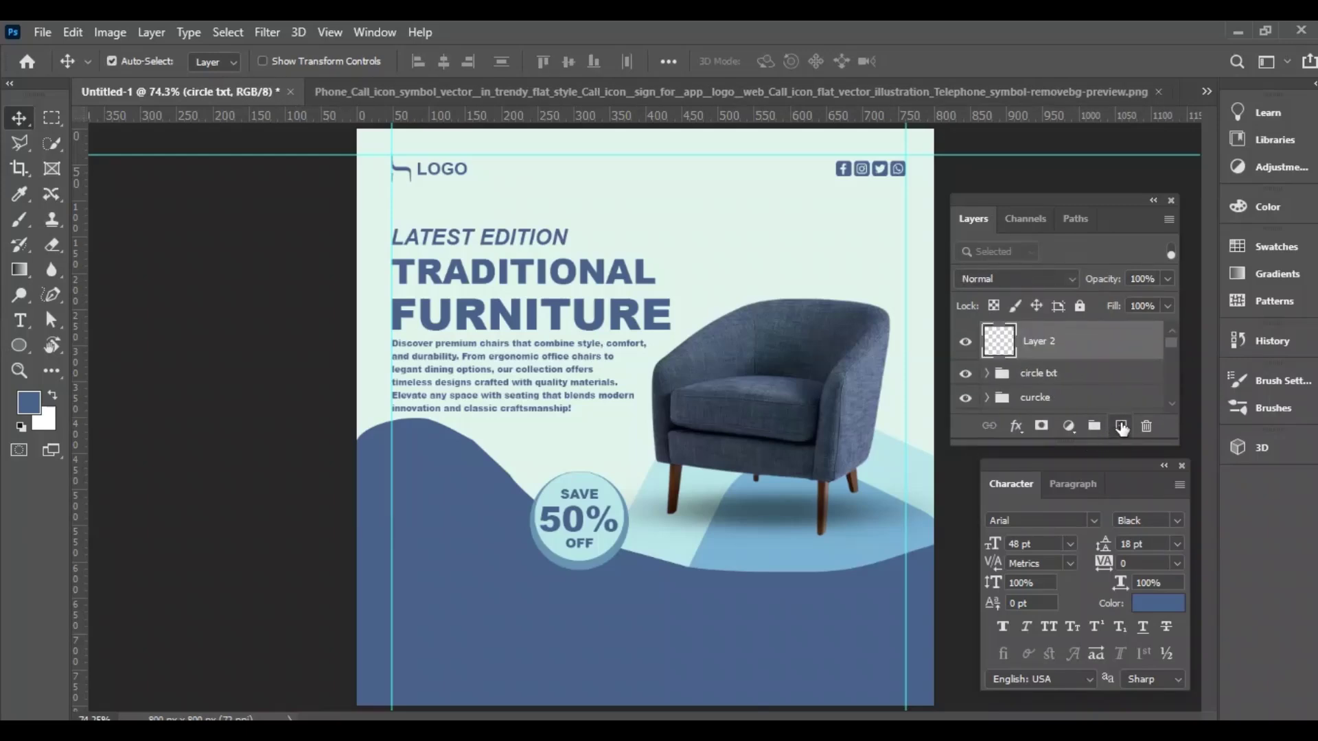
pyautogui.press('i')
pyautogui.click(725, 201)
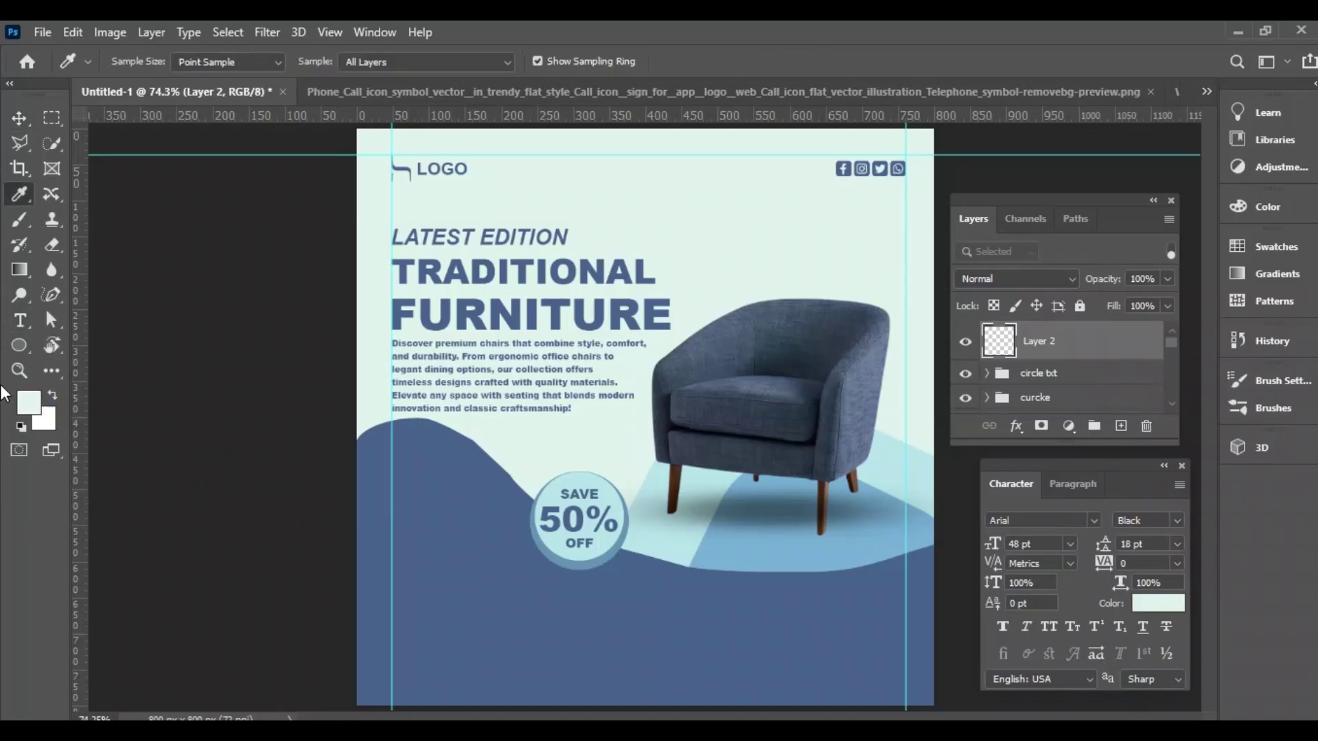
pyautogui.press('t')
pyautogui.click(435, 613)
pyautogui.press('BackSpace')
pyautogui.write('CONTACT US')
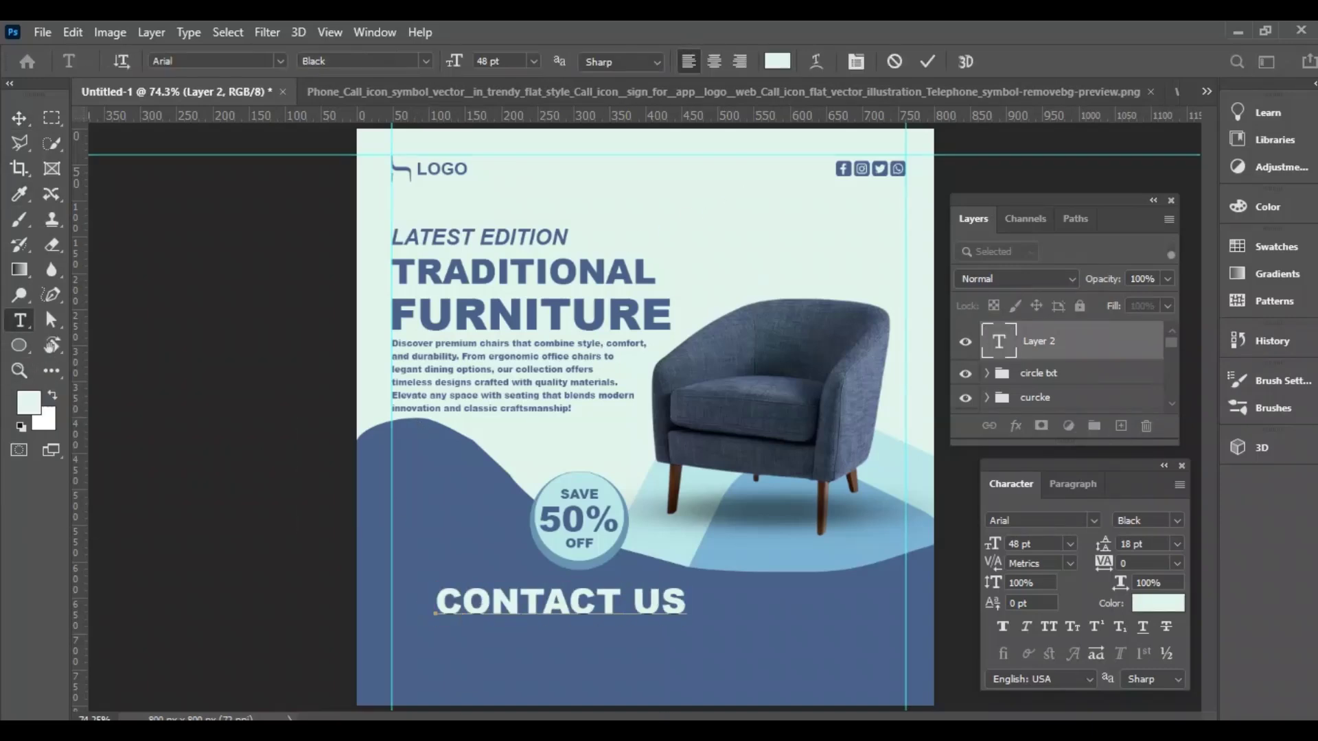
pyautogui.hotkey('ctrl', 'Return')
pyautogui.press('v')
# - Set CONTACT US to Bold at 28 pt and move it so it starts at the left margin guide
pyautogui.click(1160, 520)
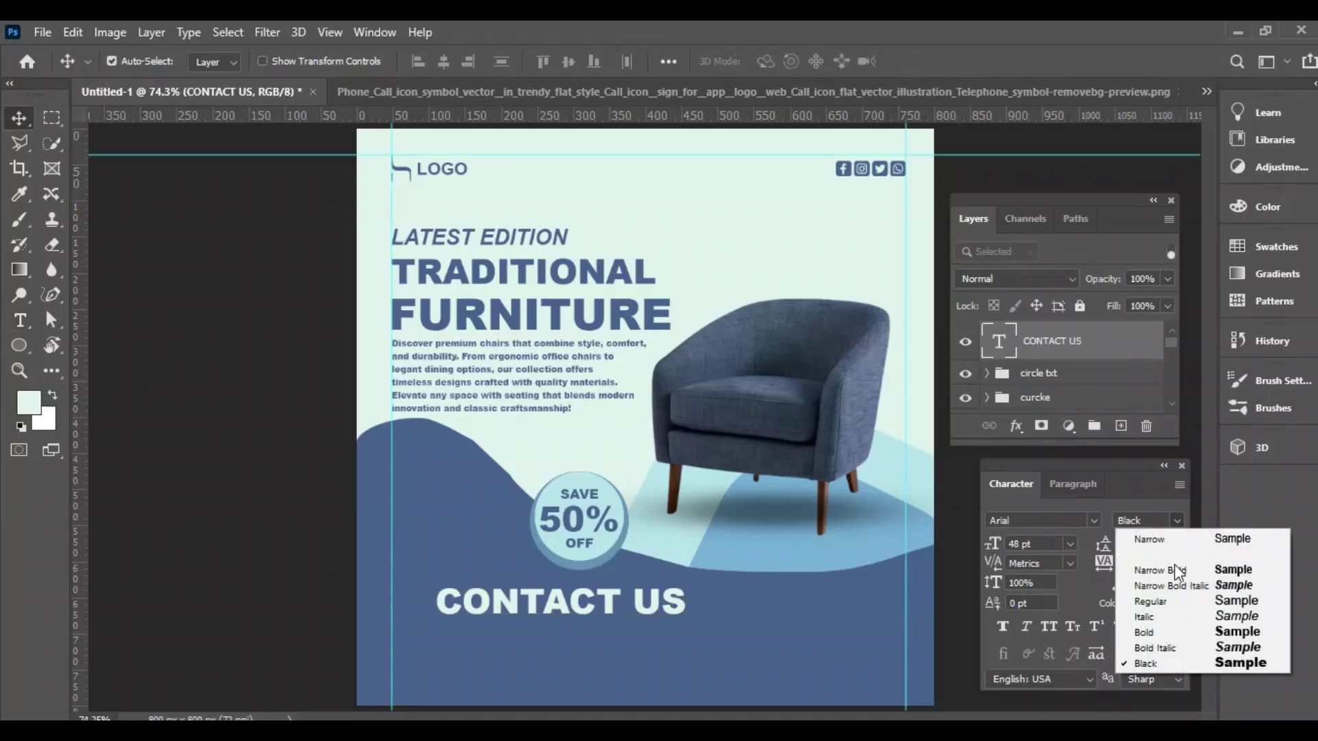
pyautogui.click(1226, 632)
pyautogui.click(1068, 541)
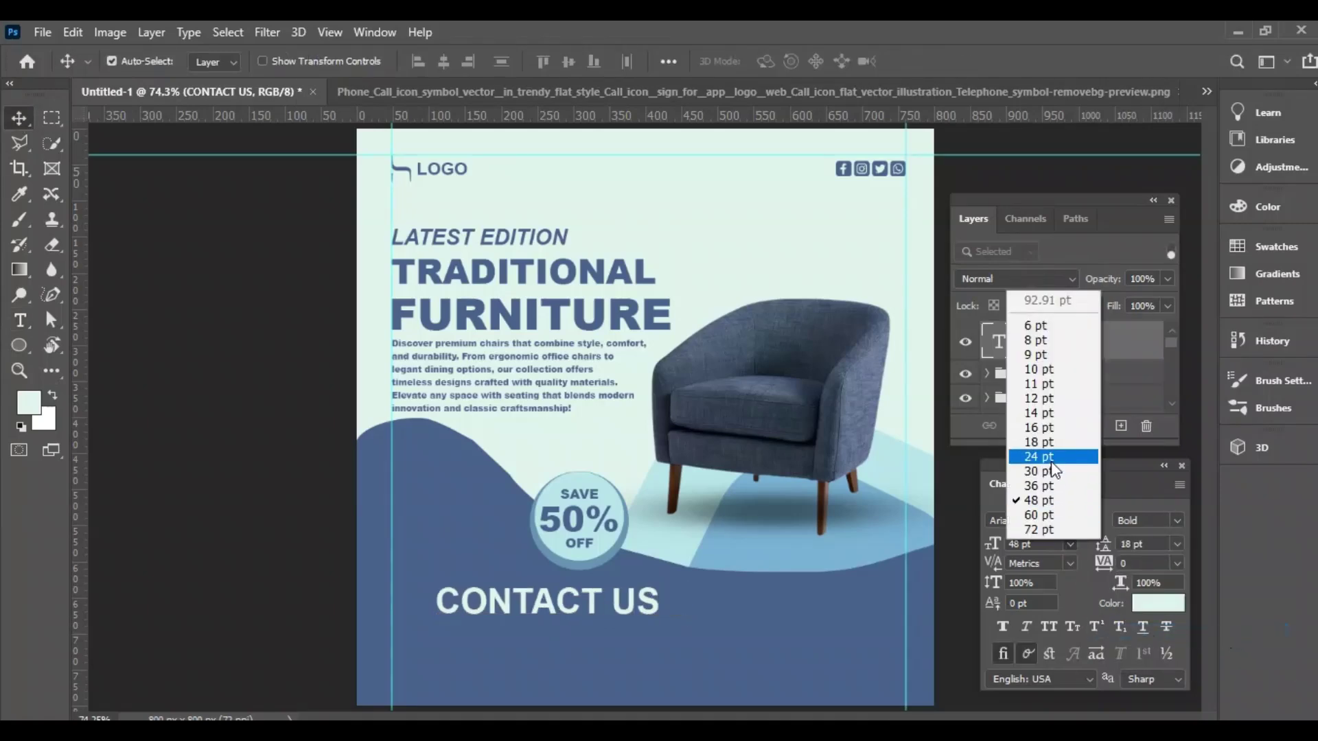
pyautogui.click(1095, 455)
pyautogui.click(1068, 546)
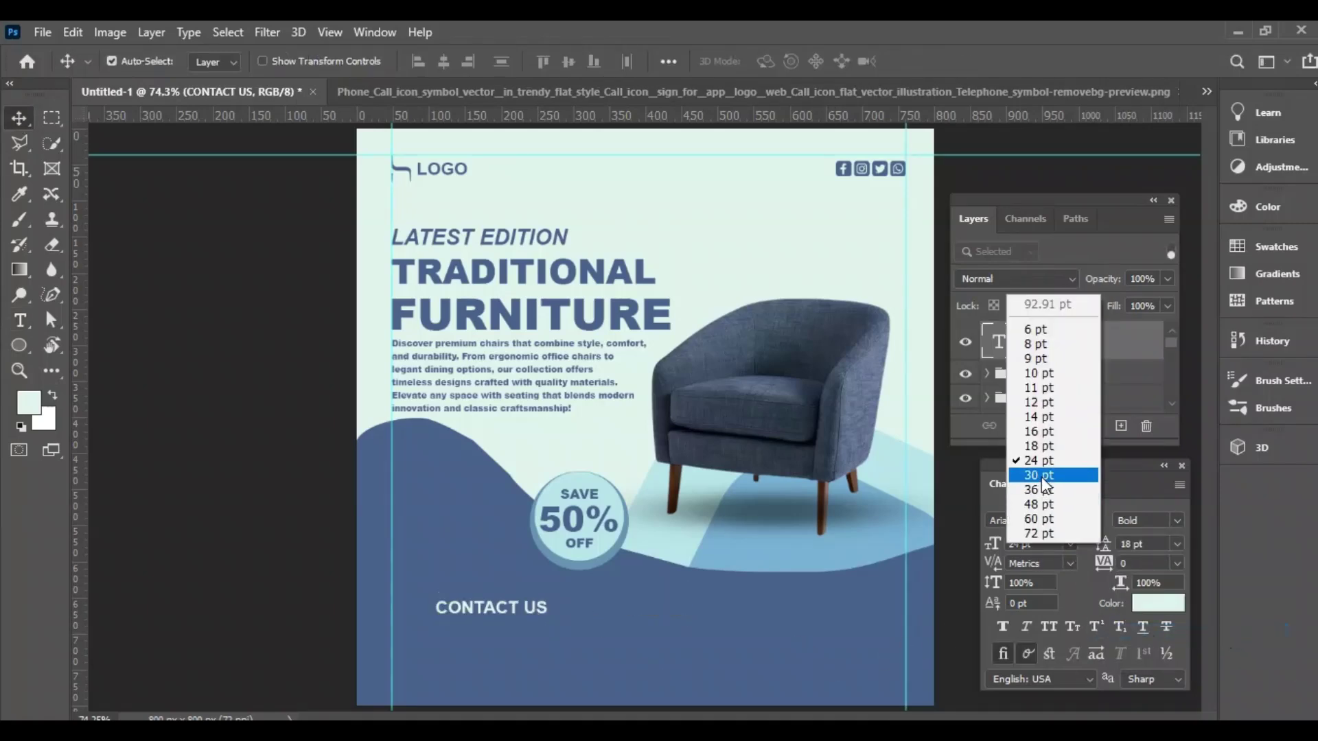
pyautogui.click(1036, 547)
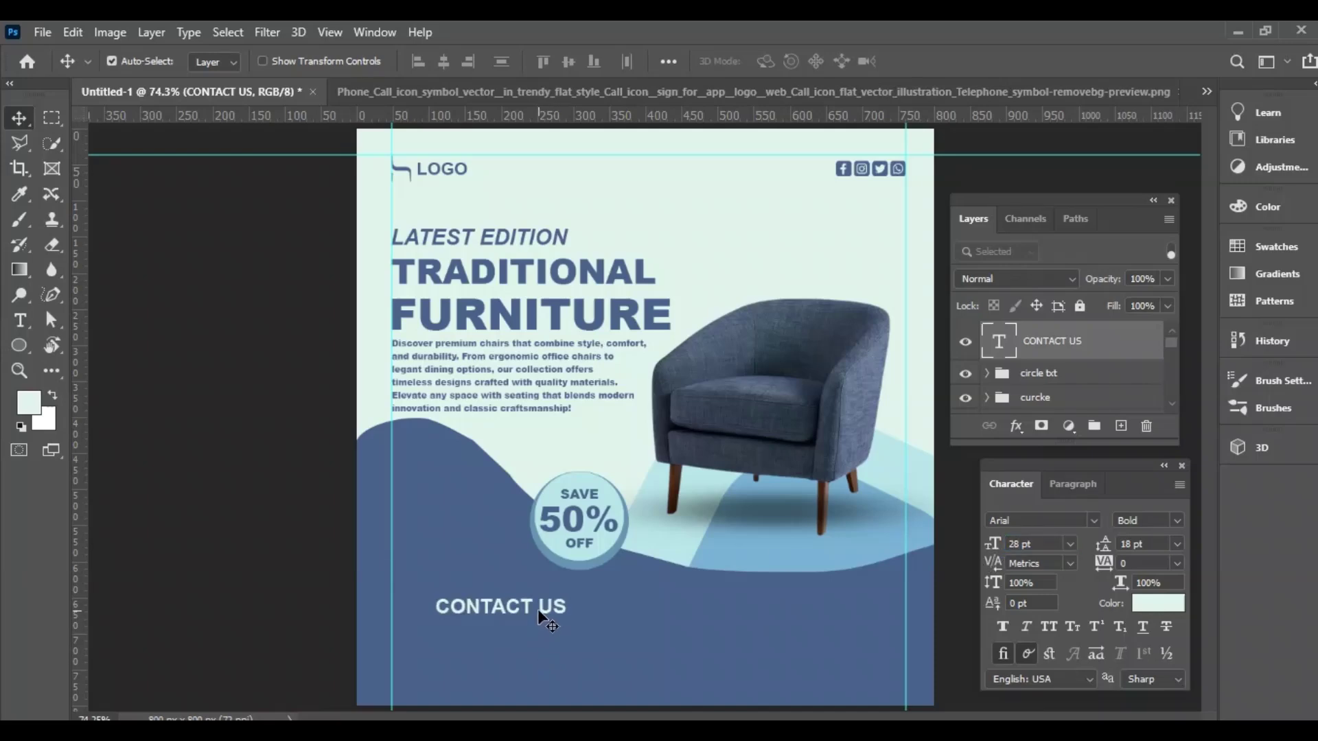
pyautogui.moveTo(541, 607); pyautogui.dragTo(500, 610)
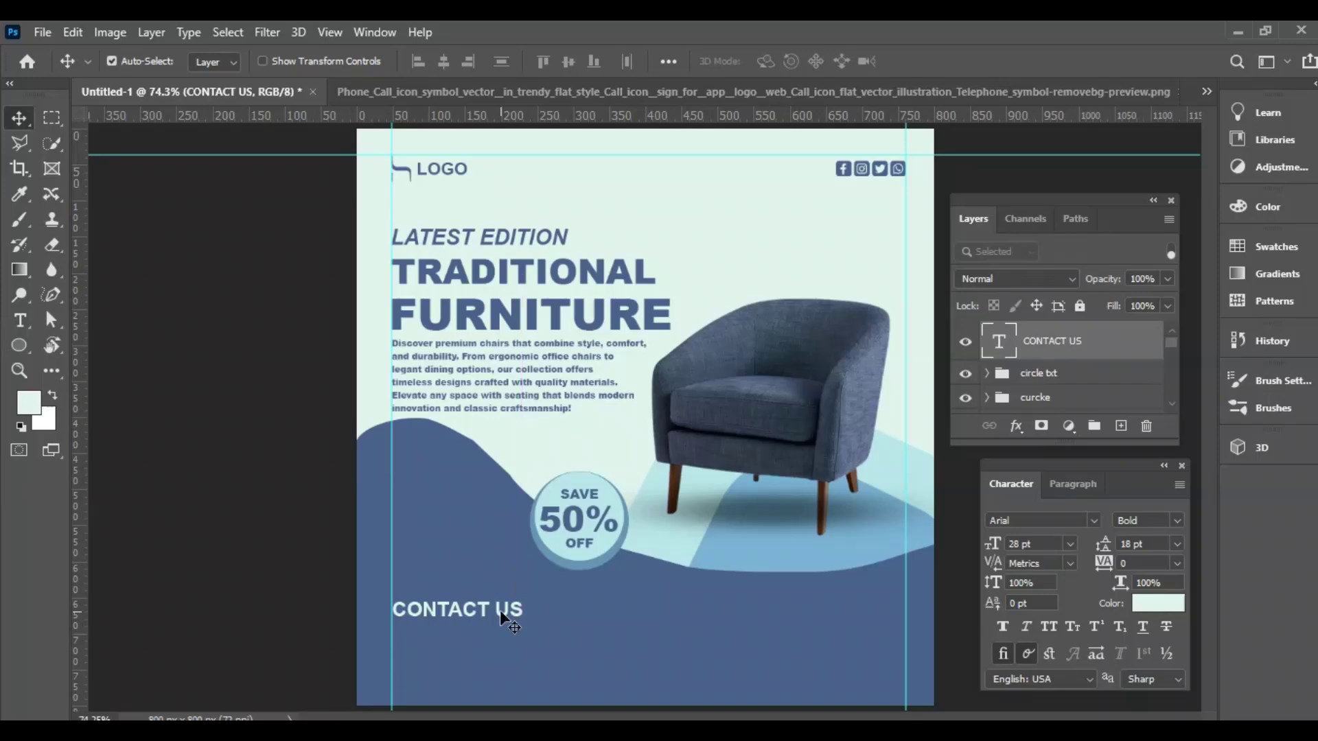
# - Copy the round phone icon from its PNG document into the furniture post
pyautogui.click(1205, 91)
pyautogui.click(354, 121)
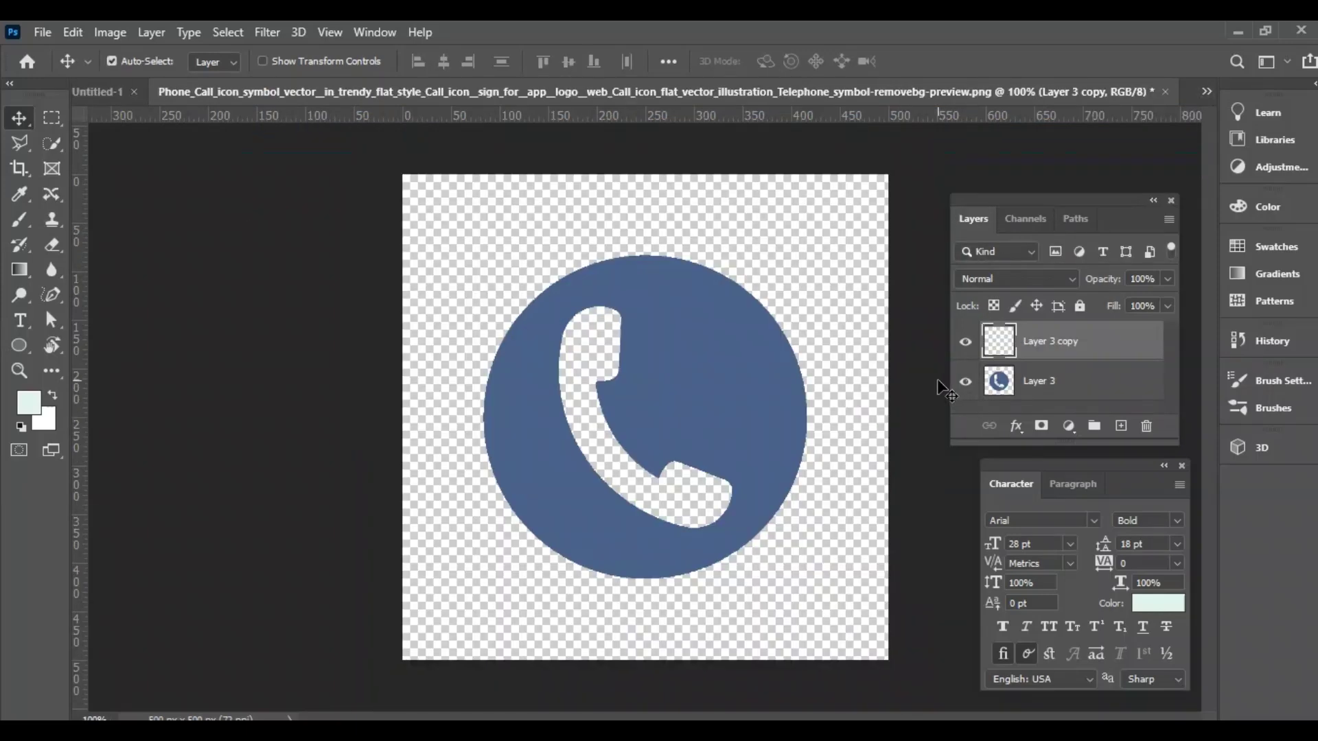
pyautogui.click(1206, 91)
pyautogui.click(1149, 99)
pyautogui.hotkey('ctrl', 'v')
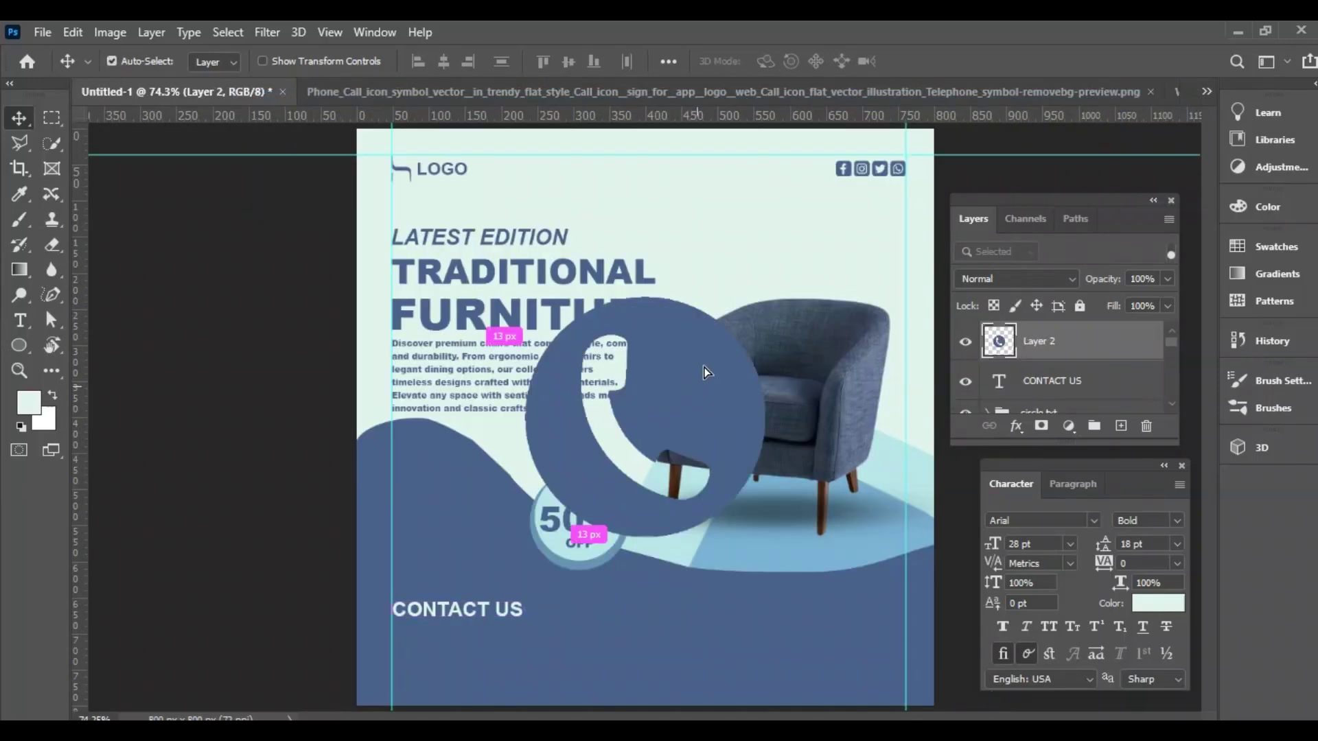
pyautogui.moveTo(690, 395); pyautogui.dragTo(703, 366)
# - Fill a new layer with the pale mint foreground colour and clip it to the phone icon
pyautogui.click(1120, 426)
pyautogui.hotkey('alt', 'BackSpace')
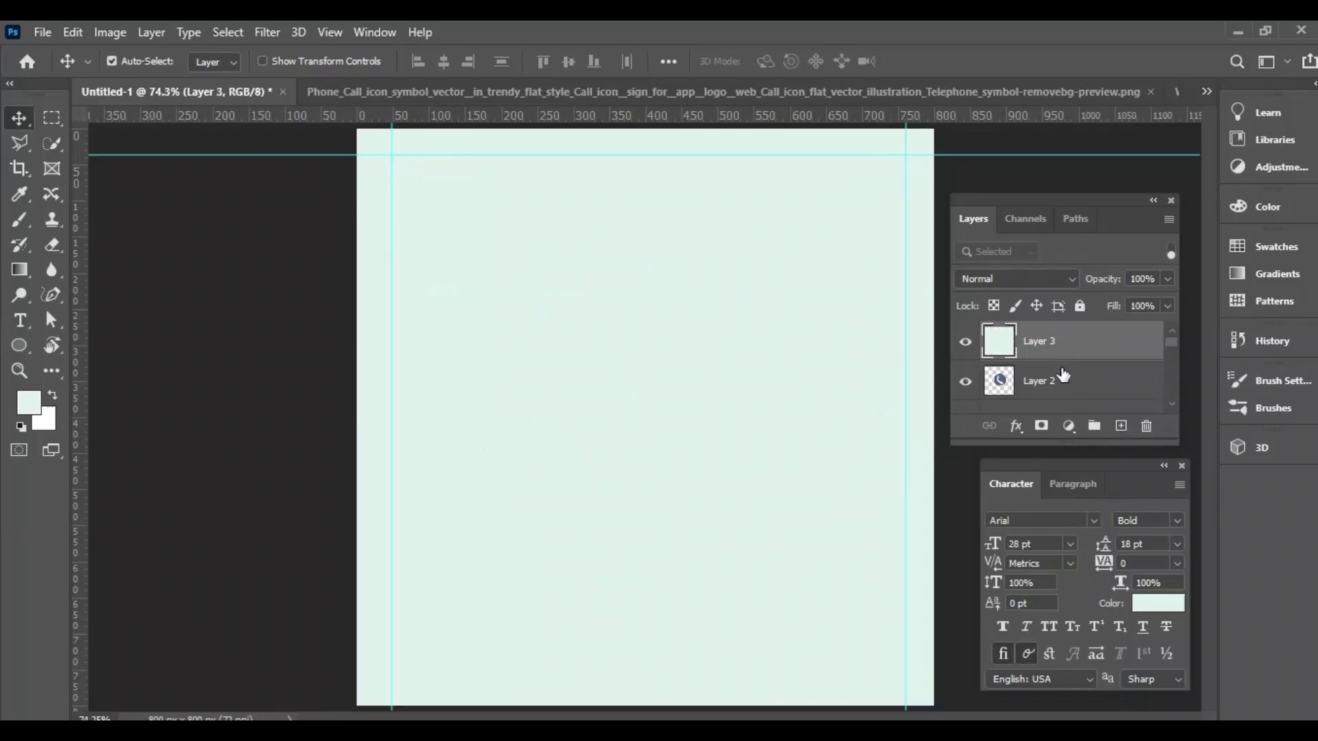
pyautogui.rightClick(1072, 342)
pyautogui.click(892, 393)
# - Group the phone icon with its colour layer and name the group cal logo
pyautogui.hotkey('ctrl', 'g')
pyautogui.doubleClick(1038, 333)
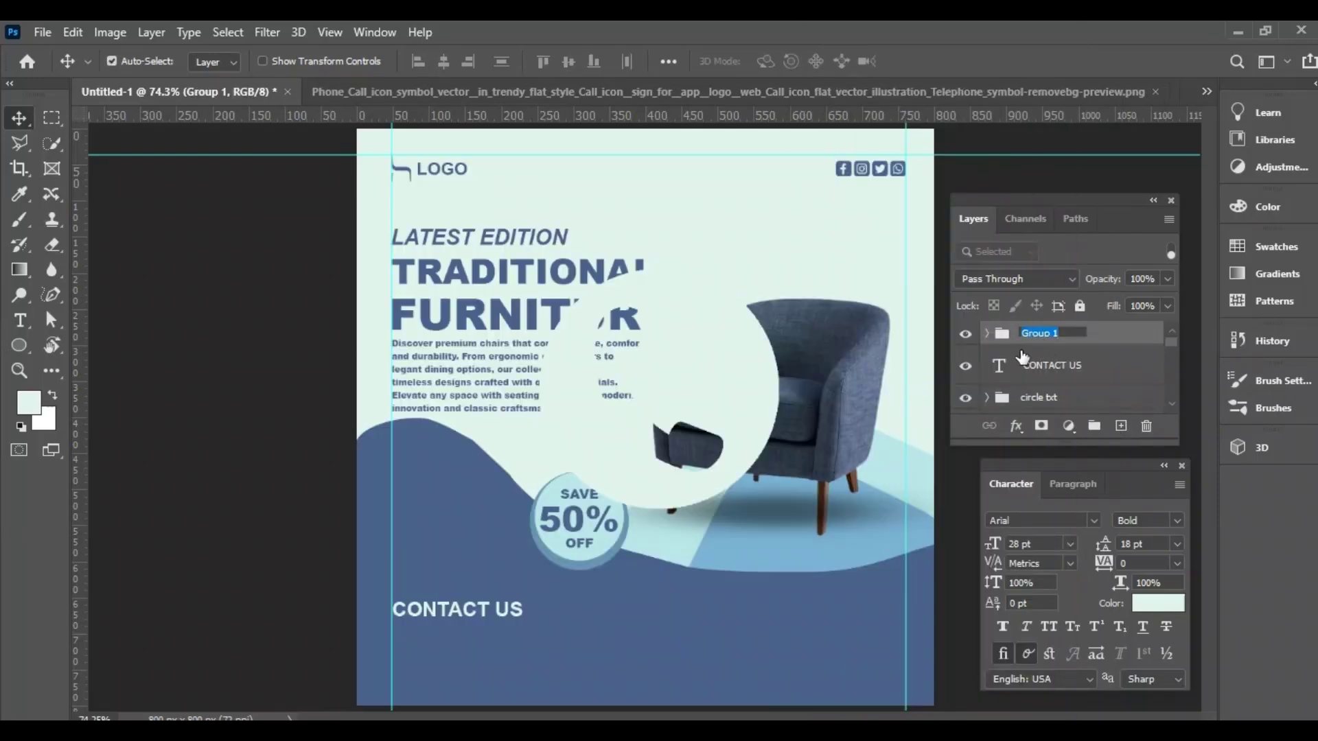
pyautogui.write('cal logo')
pyautogui.press('Return')
# - Scale the cal logo group proportionally to 10%
pyautogui.hotkey('ctrl', 't')
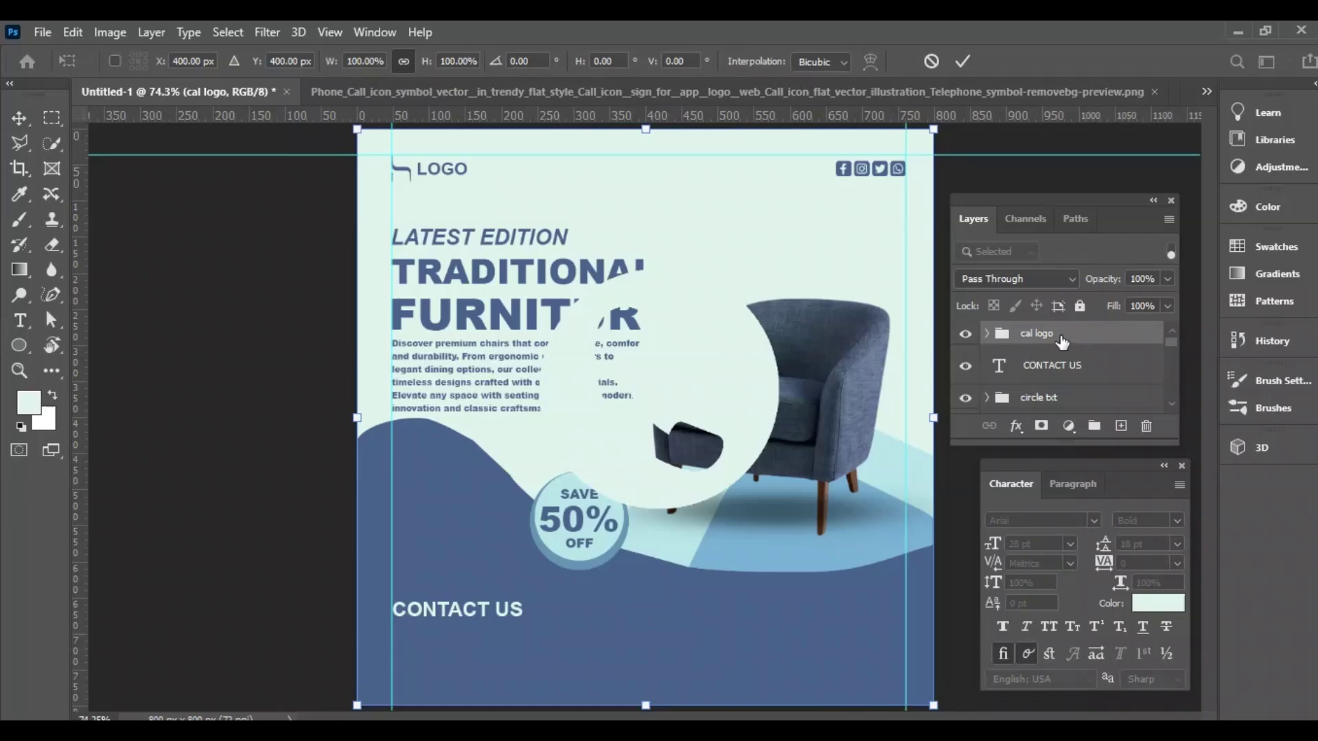
pyautogui.click(376, 60)
pyautogui.write('20')
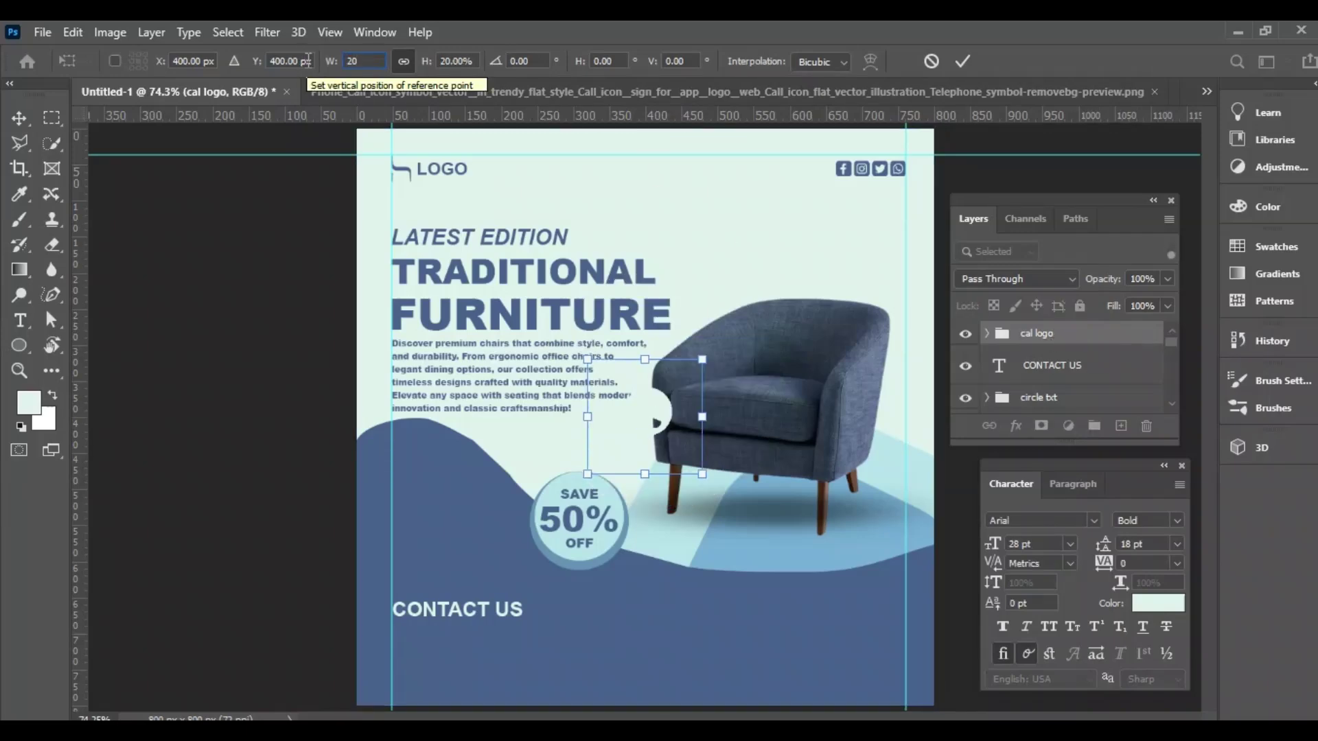
pyautogui.write('10')
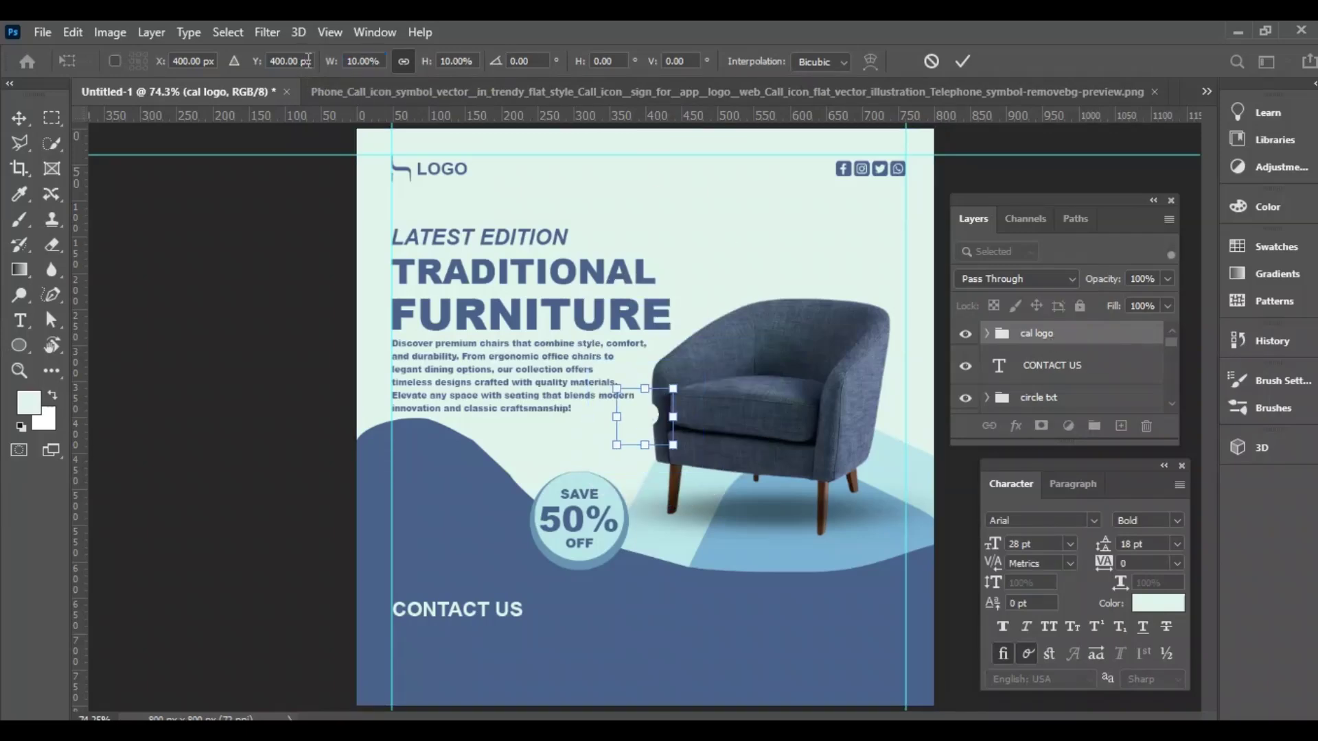
pyautogui.press('Return')
# - Move the whole cal logo group just below CONTACT US, lining the phone icon up with the left margin guide
pyautogui.moveTo(654, 417); pyautogui.dragTo(608, 582)
pyautogui.hotkey('ctrl', 'z')
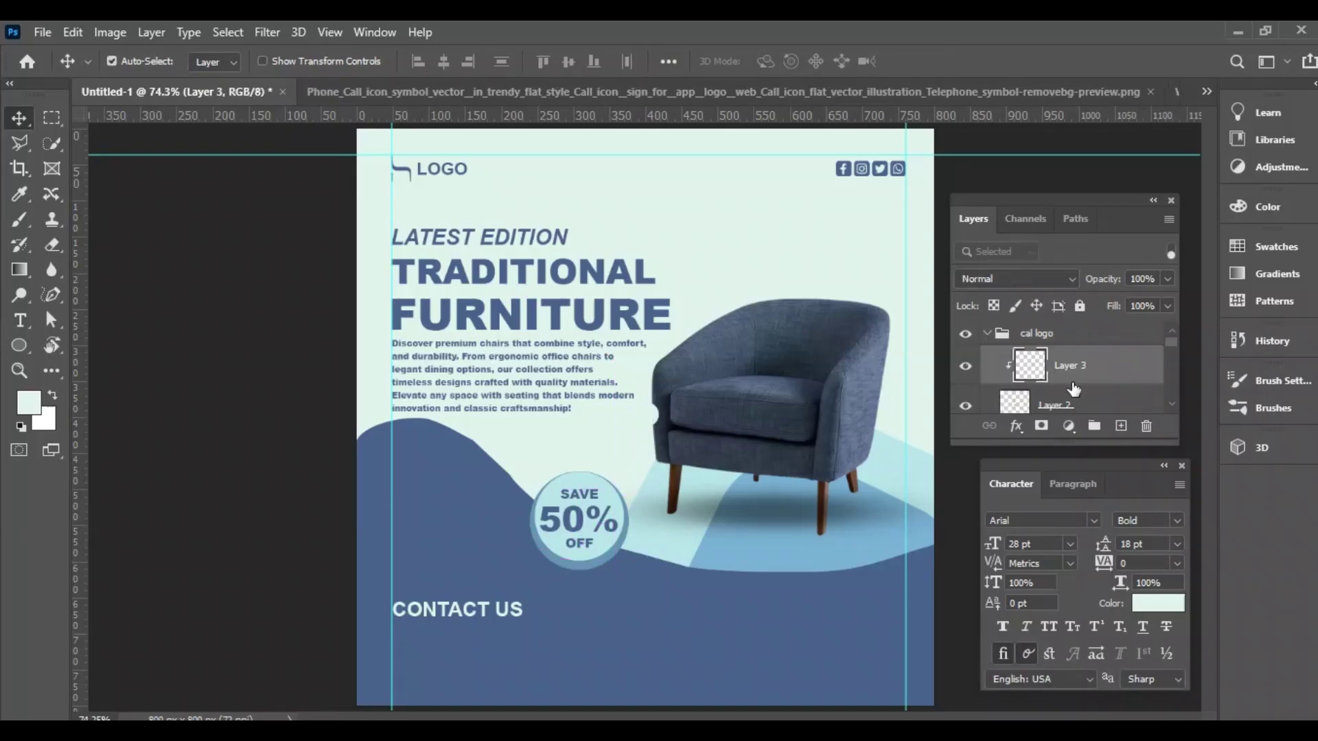
pyautogui.click(1071, 333)
pyautogui.hotkey('ctrl', 't')
pyautogui.moveTo(654, 416); pyautogui.dragTo(409, 652)
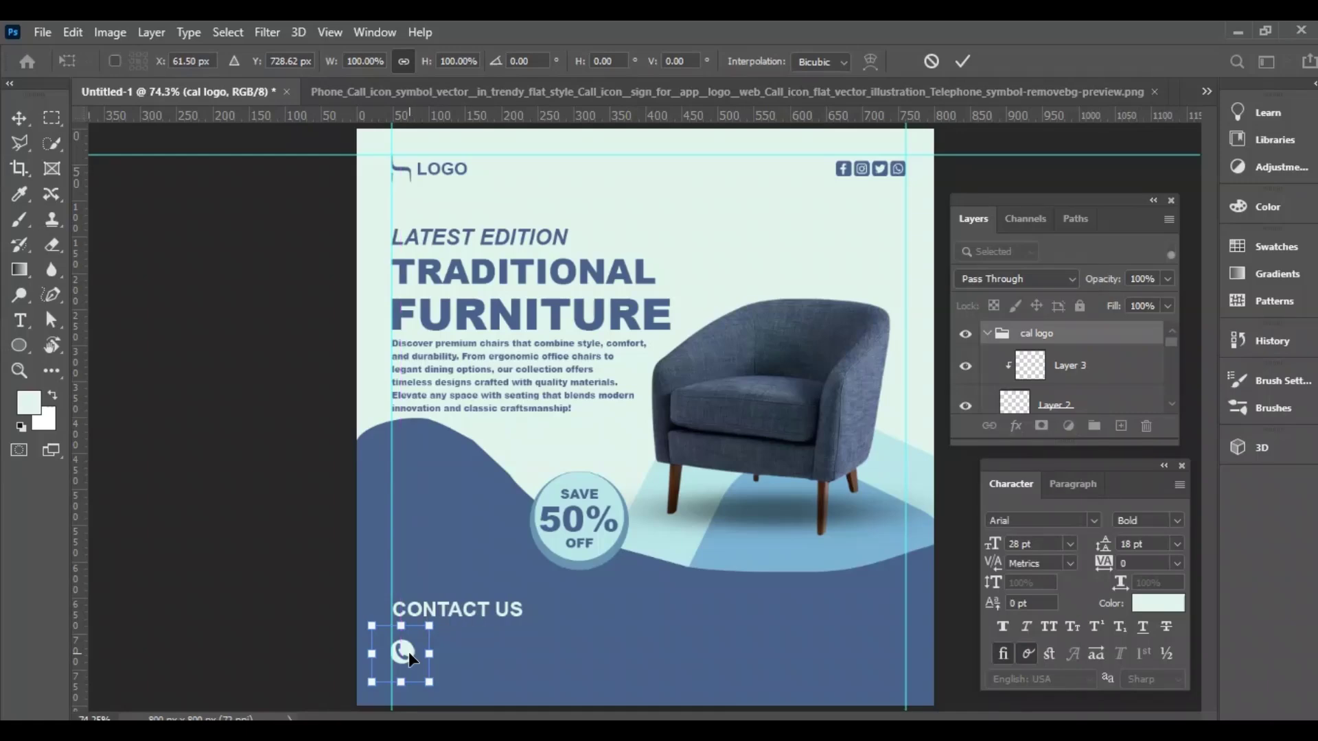
pyautogui.press('Return')
# - In the website icons PNG document, fill a new layer with the pale mint foreground colour and clip it to the globe icon
pyautogui.click(1206, 91)
pyautogui.click(384, 136)
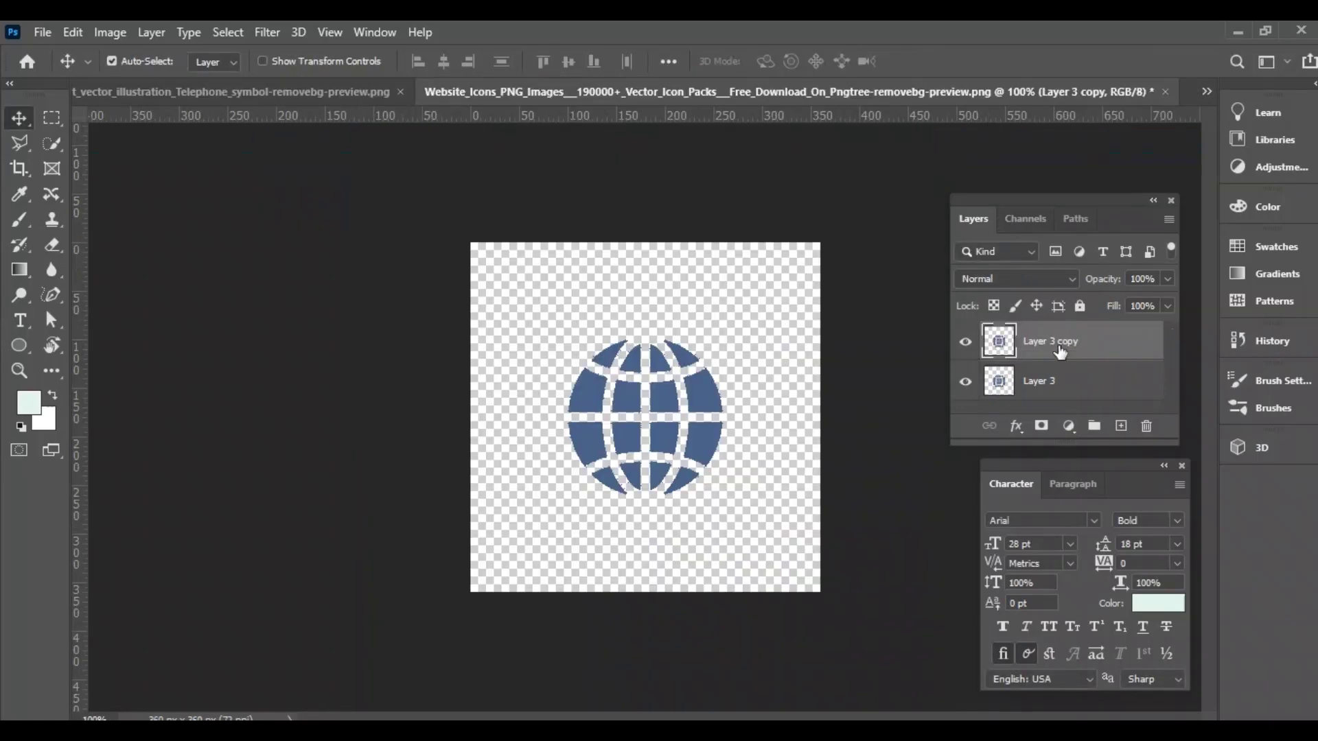
pyautogui.click(1120, 426)
pyautogui.hotkey('alt', 'BackSpace')
pyautogui.rightClick(1084, 346)
pyautogui.click(870, 393)
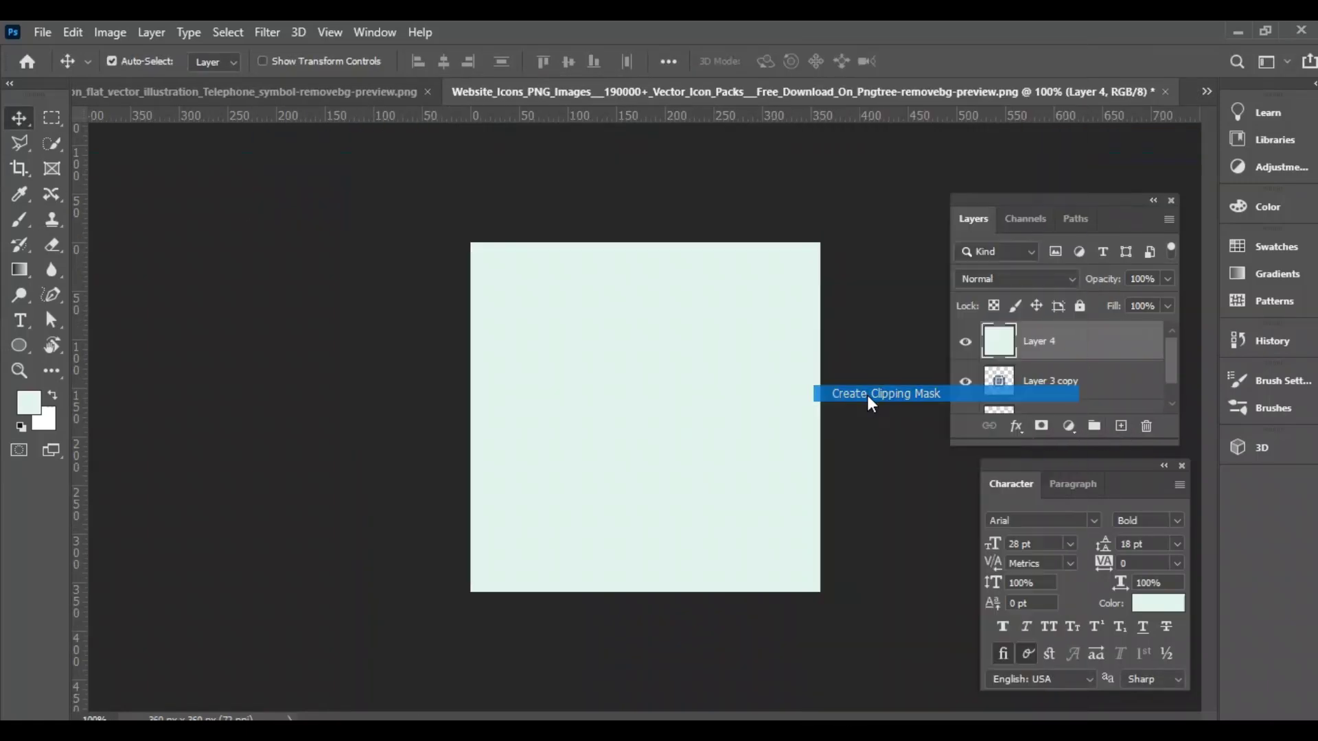
# - Copy the mint globe icon into the furniture post and place it in the lower contact area
pyautogui.click(1207, 91)
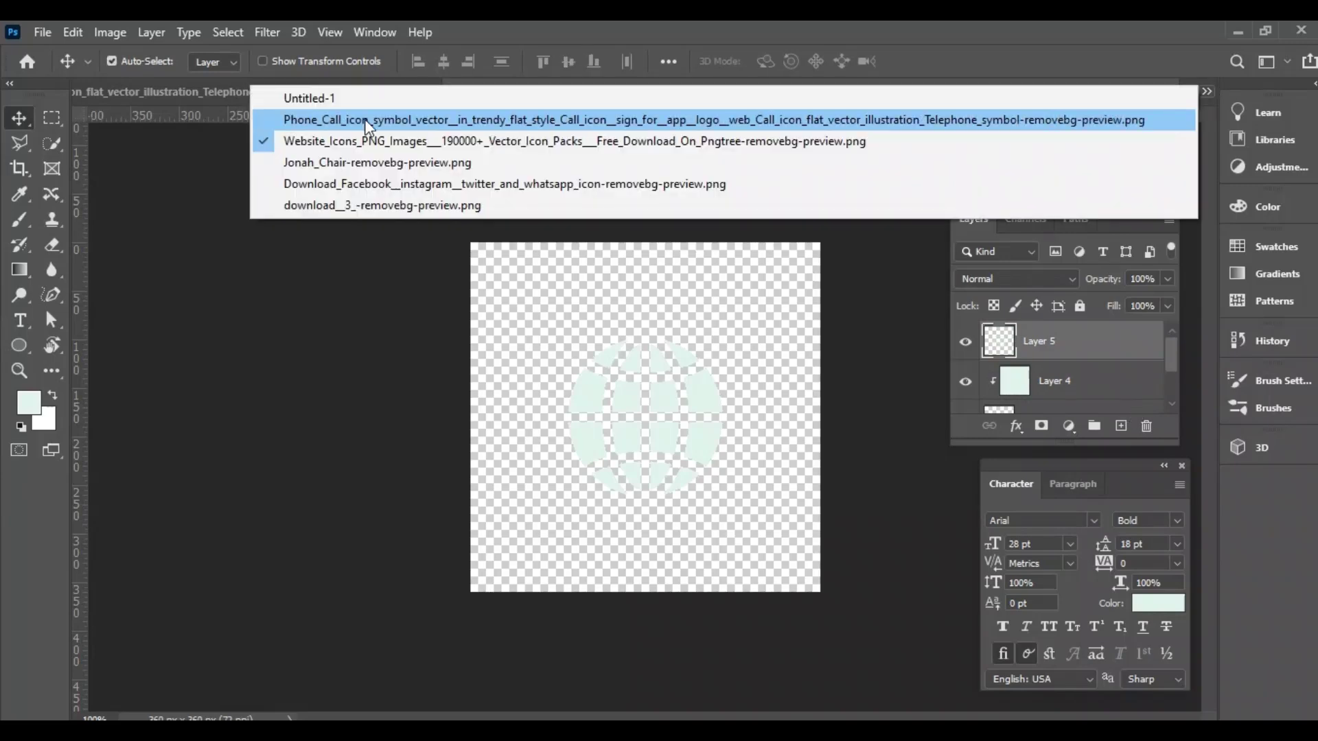
pyautogui.click(302, 96)
pyautogui.hotkey('ctrl', 'v')
pyautogui.moveTo(679, 415); pyautogui.dragTo(506, 652)
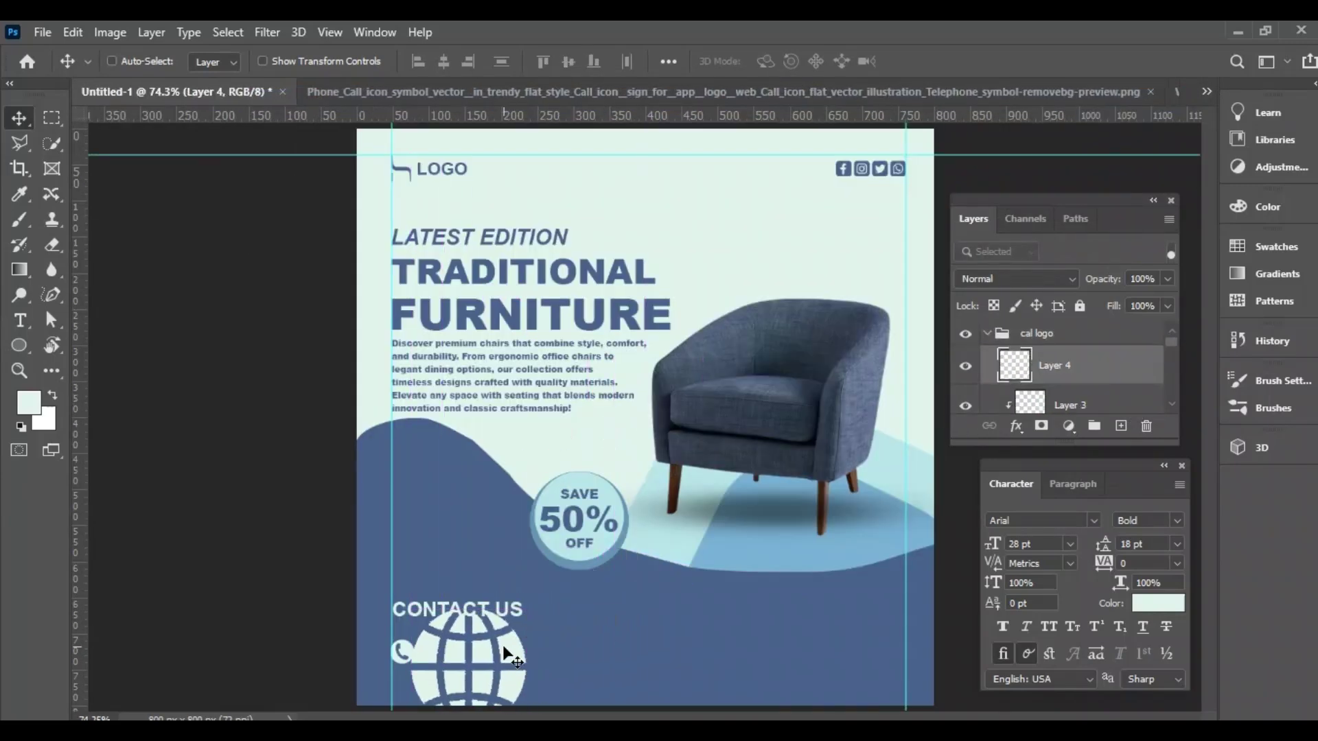
# - Scale the globe icon to 25% and move it directly below the phone icon
pyautogui.hotkey('ctrl', 't')
pyautogui.write('3')
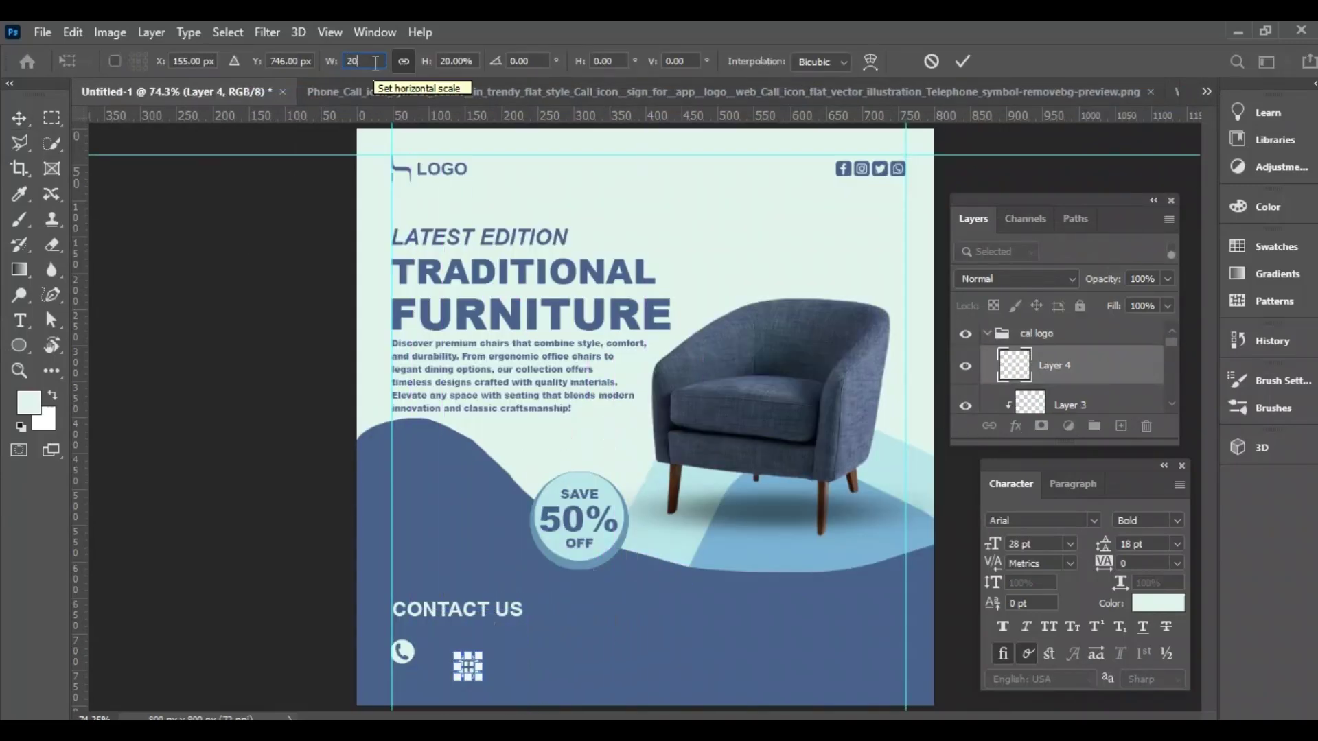
pyautogui.write('5')
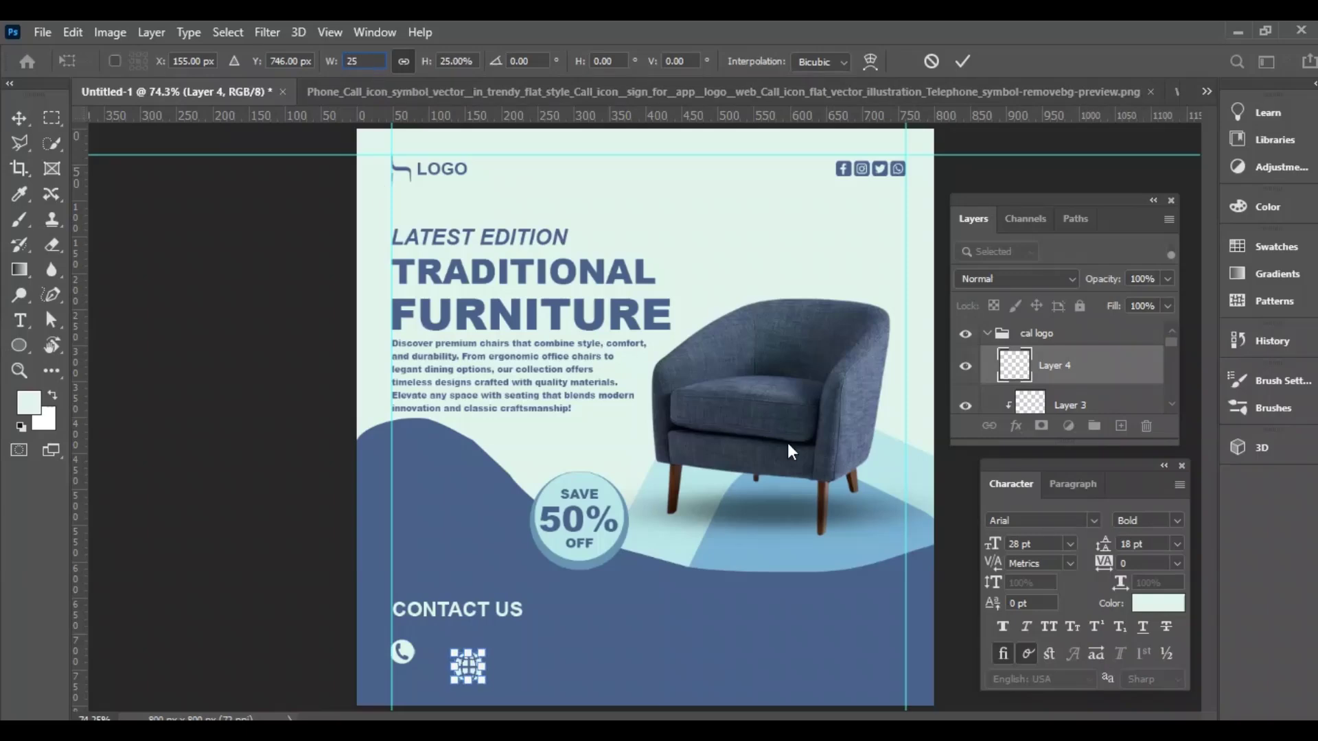
pyautogui.press('Return')
pyautogui.moveTo(467, 667); pyautogui.dragTo(415, 695)
# - Reduce the globe icon further to 80% of its size
pyautogui.hotkey('ctrl', 't')
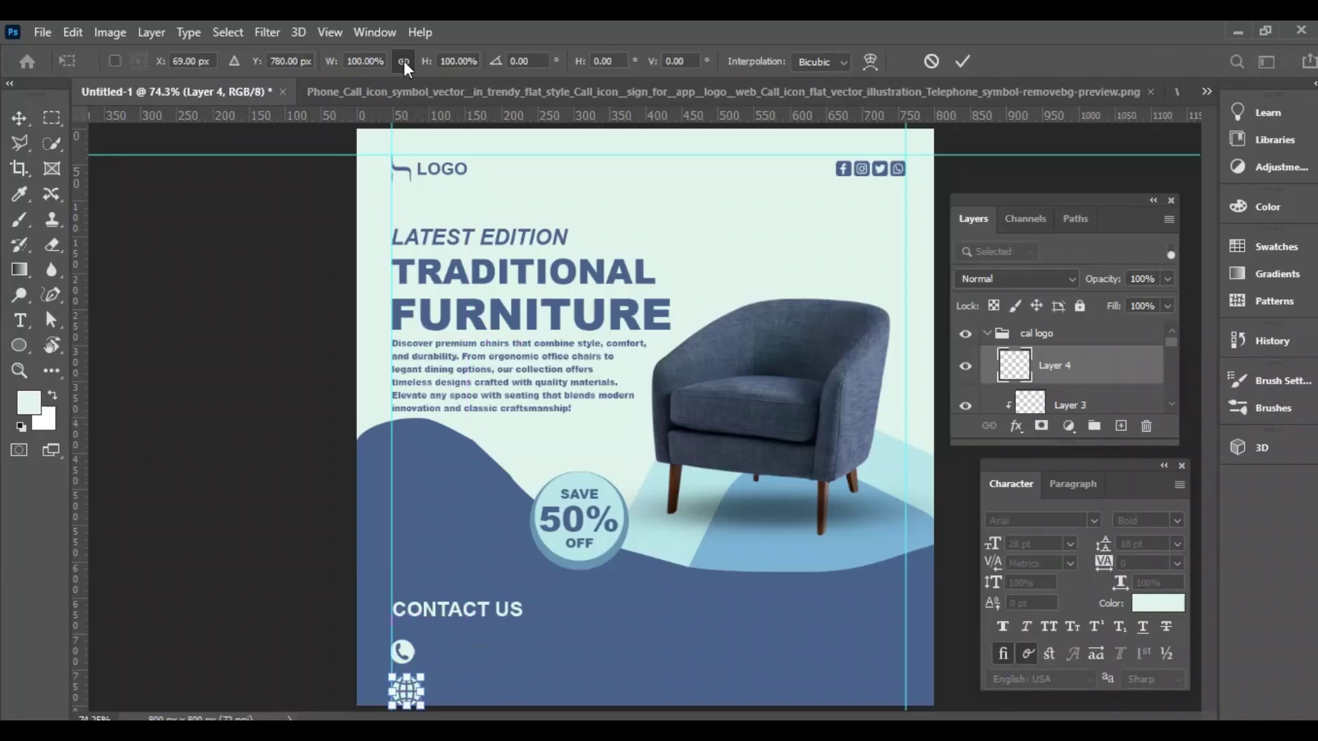
pyautogui.write('9.')
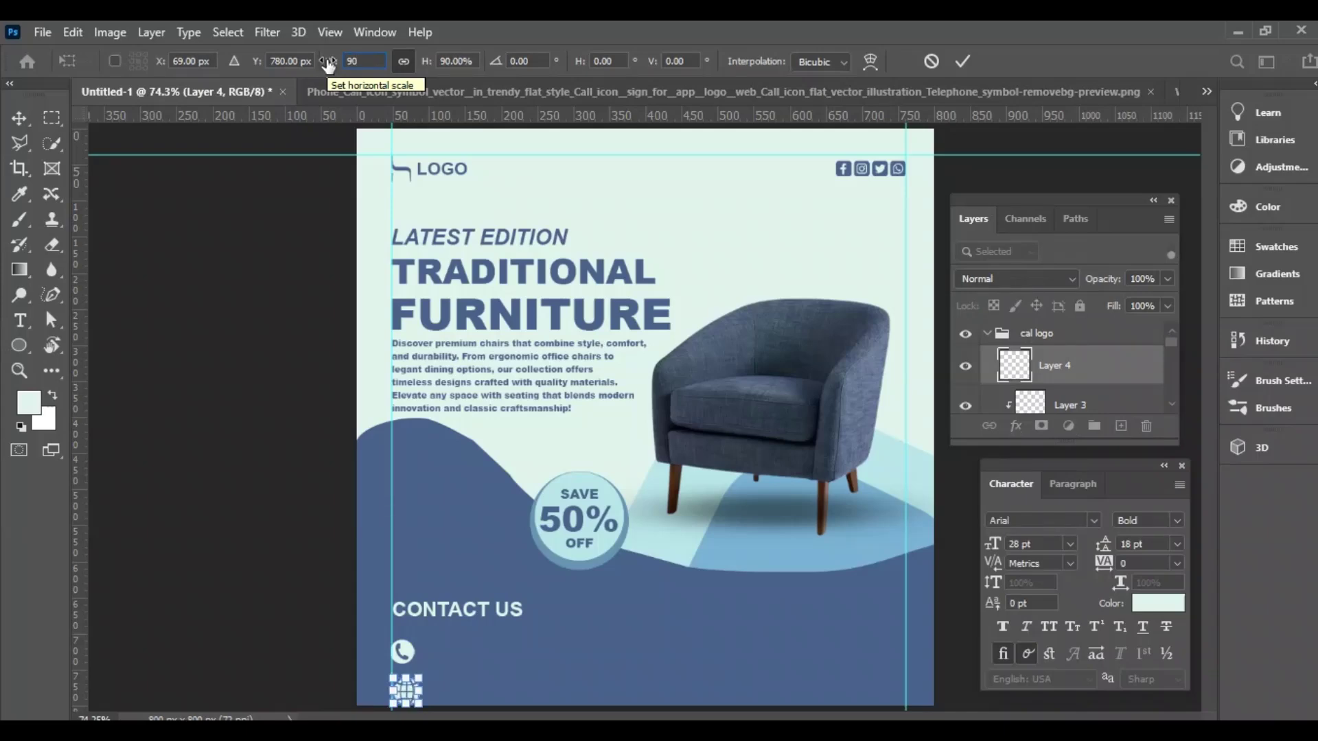
pyautogui.write('00')
pyautogui.press('BackSpace')
pyautogui.press('BackSpace')
pyautogui.press('BackSpace')
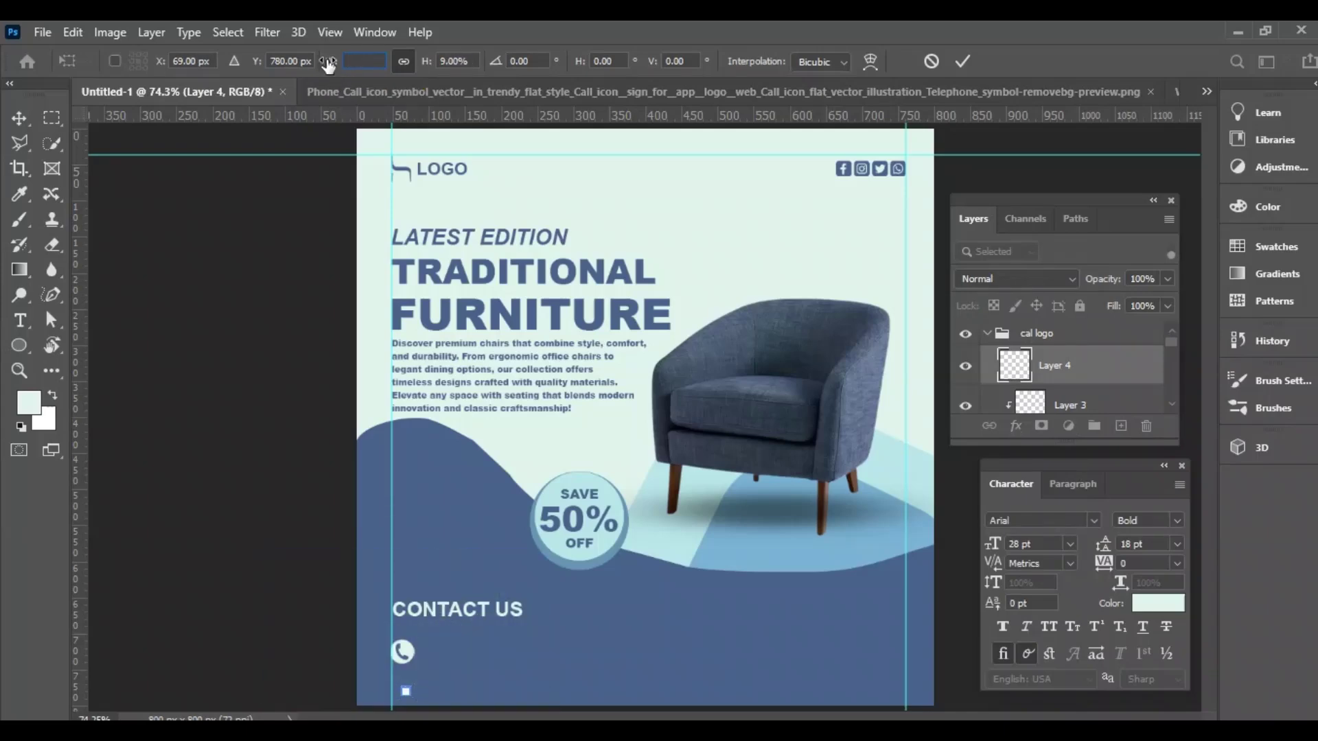
pyautogui.write('80')
pyautogui.press('Return')
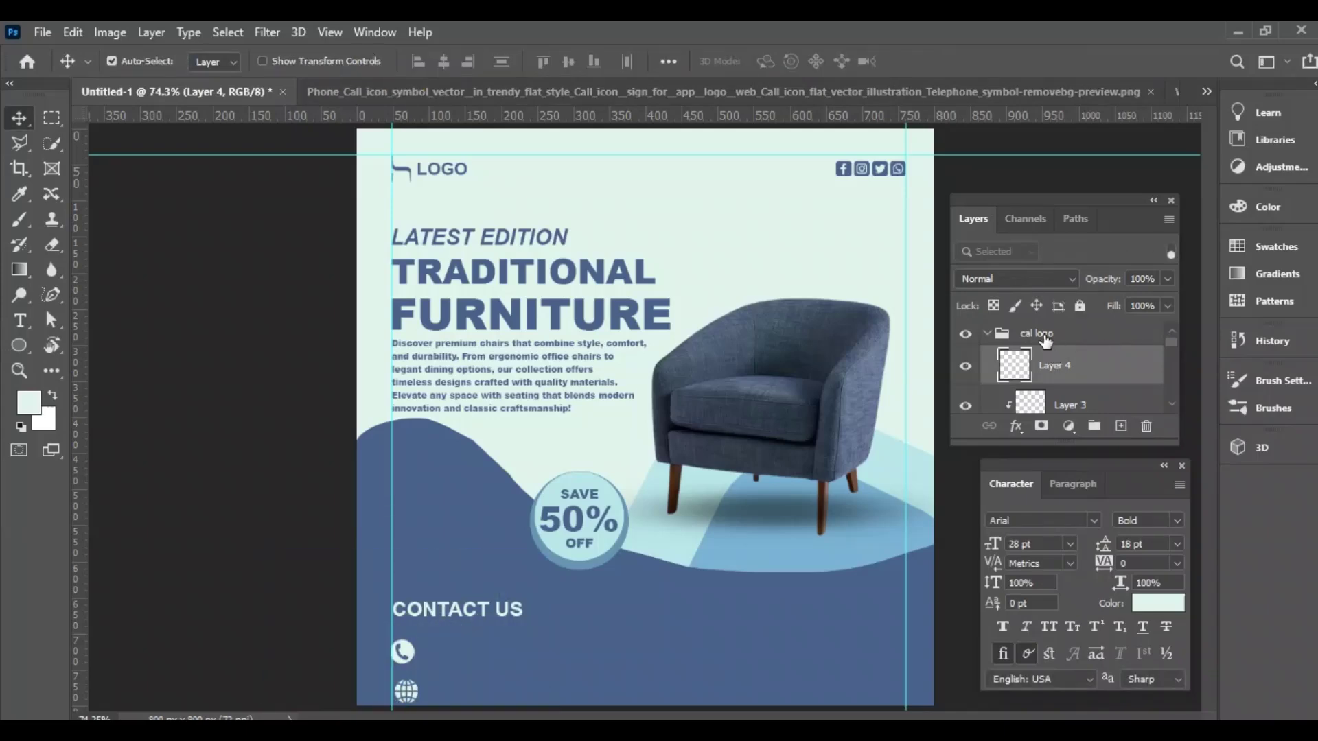
# - Take the globe layer out of the cal logo group, left-align the globe with the phone icon, and rename its layer web
pyautogui.moveTo(1045, 340); pyautogui.dragTo(1079, 332)
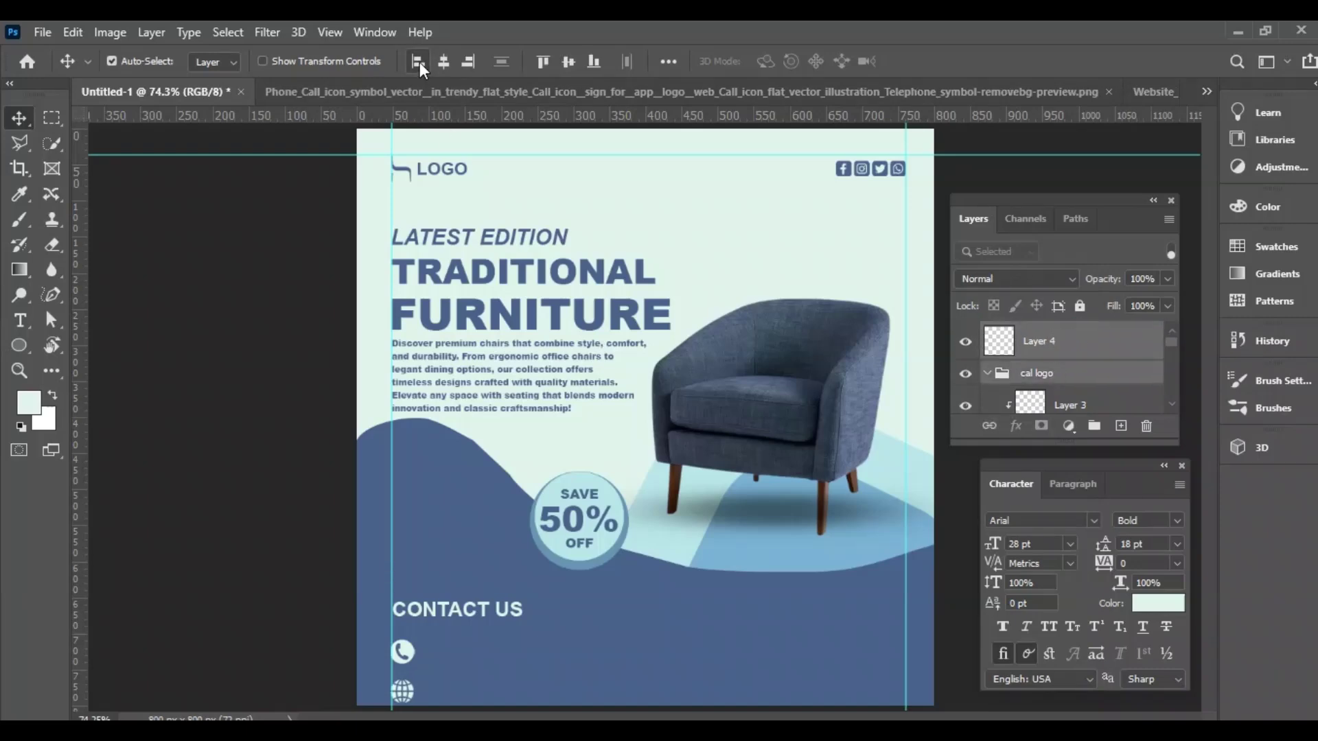
pyautogui.doubleClick(1043, 341)
pyautogui.write('web')
pyautogui.press('Return')
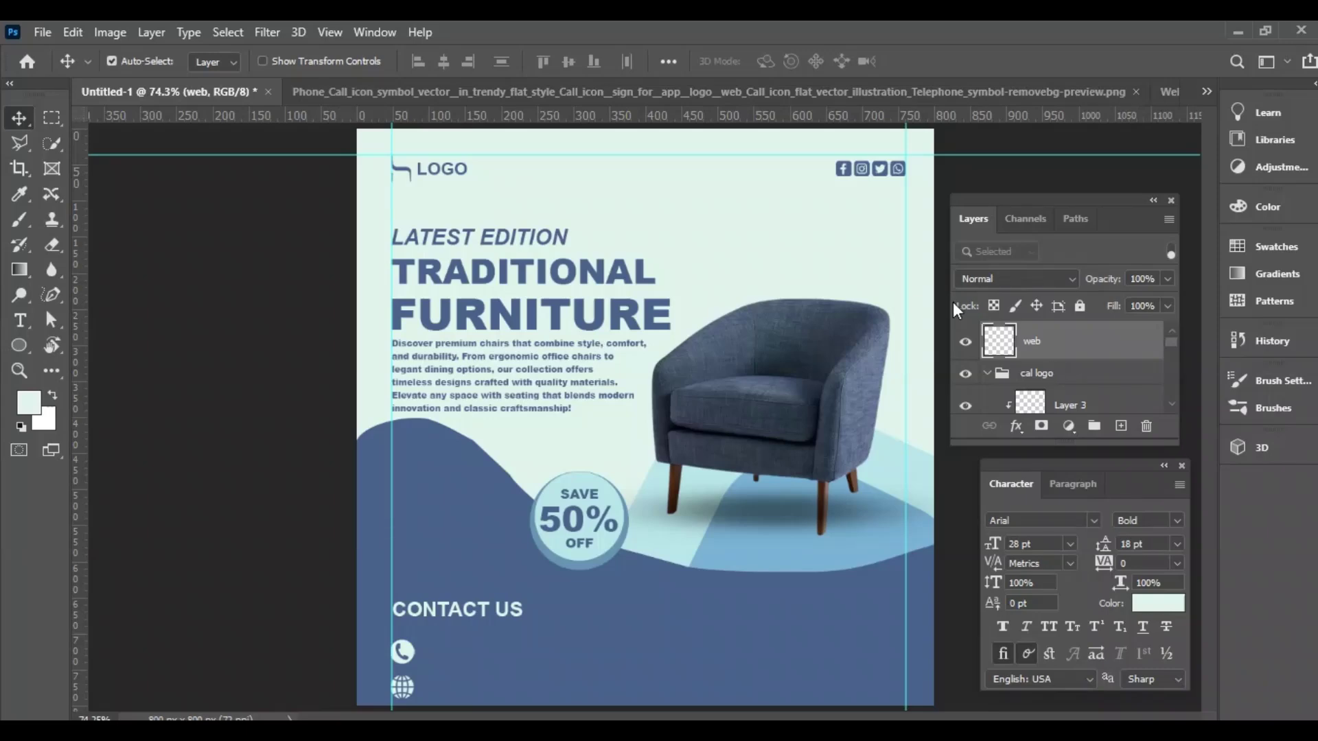
# - Add a text line with the placeholder phone number beside the phone icon
pyautogui.press('t')
pyautogui.click(439, 650)
pyautogui.write('11-22')
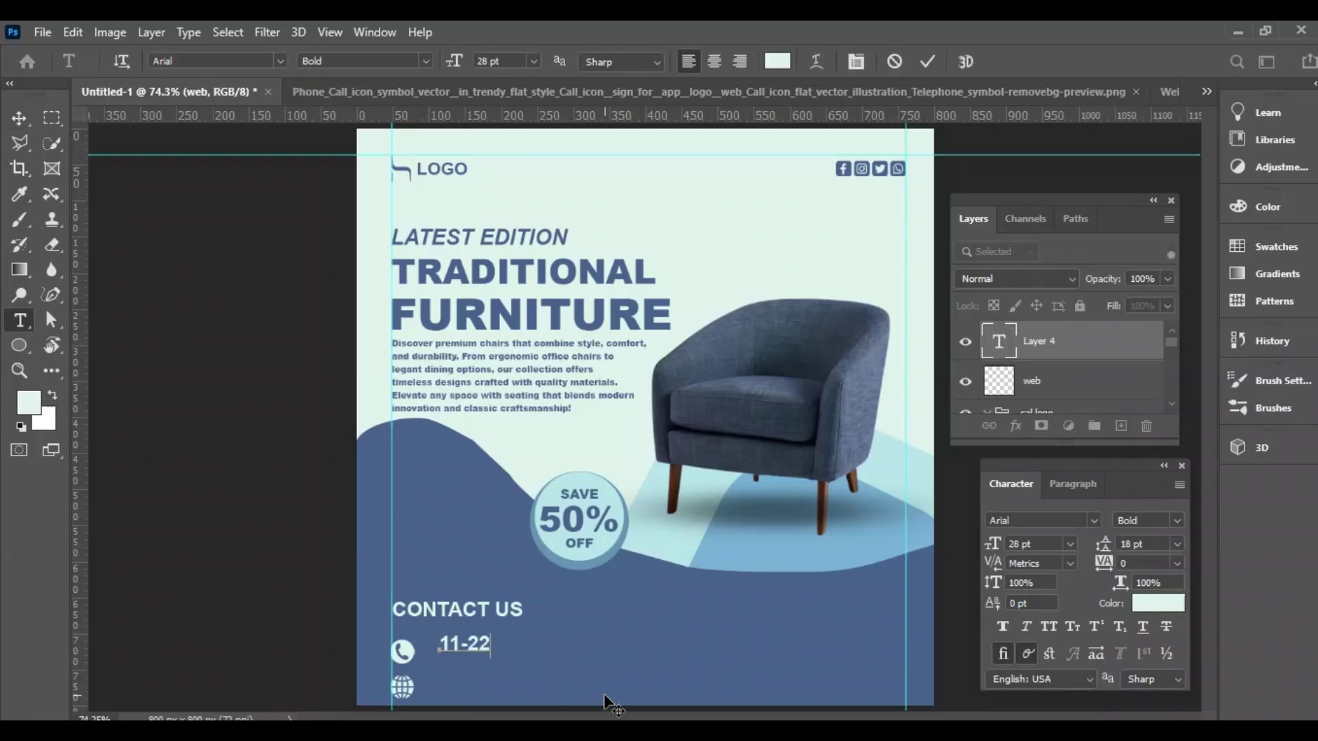
pyautogui.write('-33-44-55')
pyautogui.hotkey('ctrl', 'Return')
pyautogui.press('v')
# - Set the phone number text to Regular at 16 pt and move it close beside the phone icon
pyautogui.click(1175, 521)
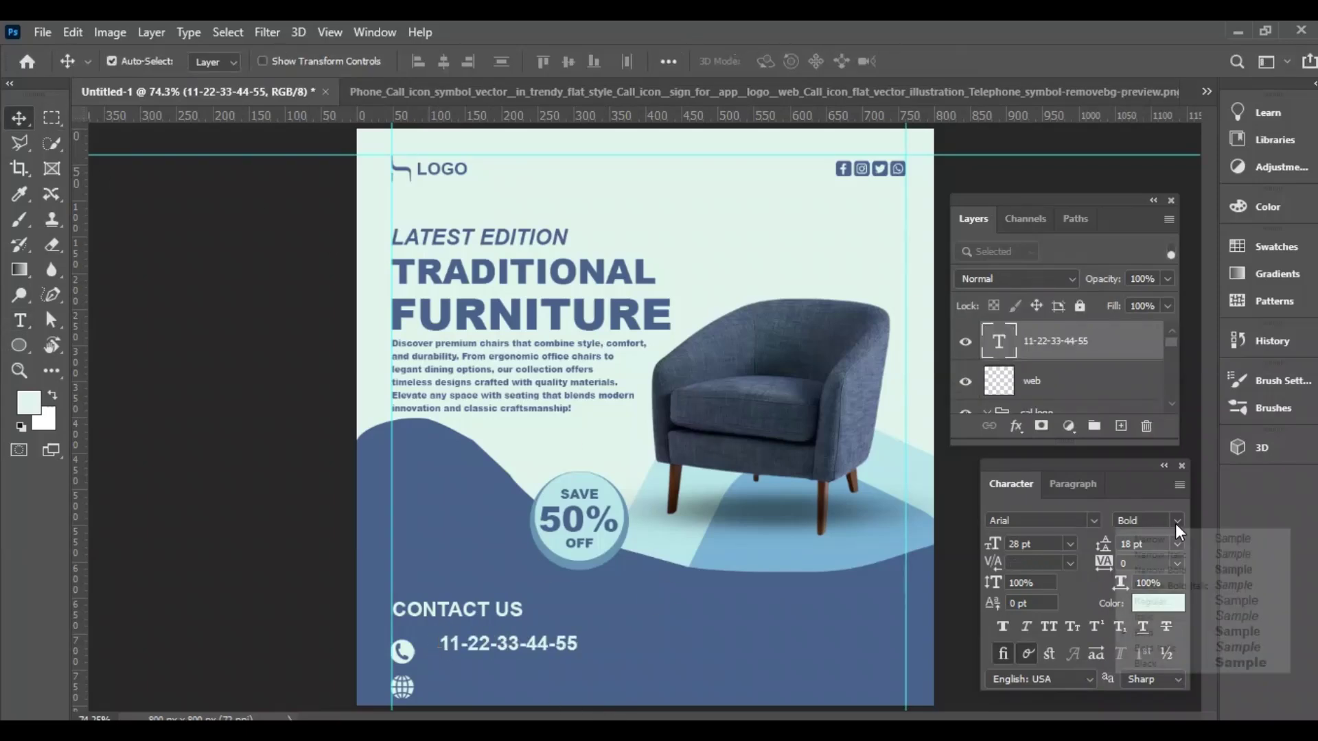
pyautogui.click(1238, 603)
pyautogui.click(1070, 544)
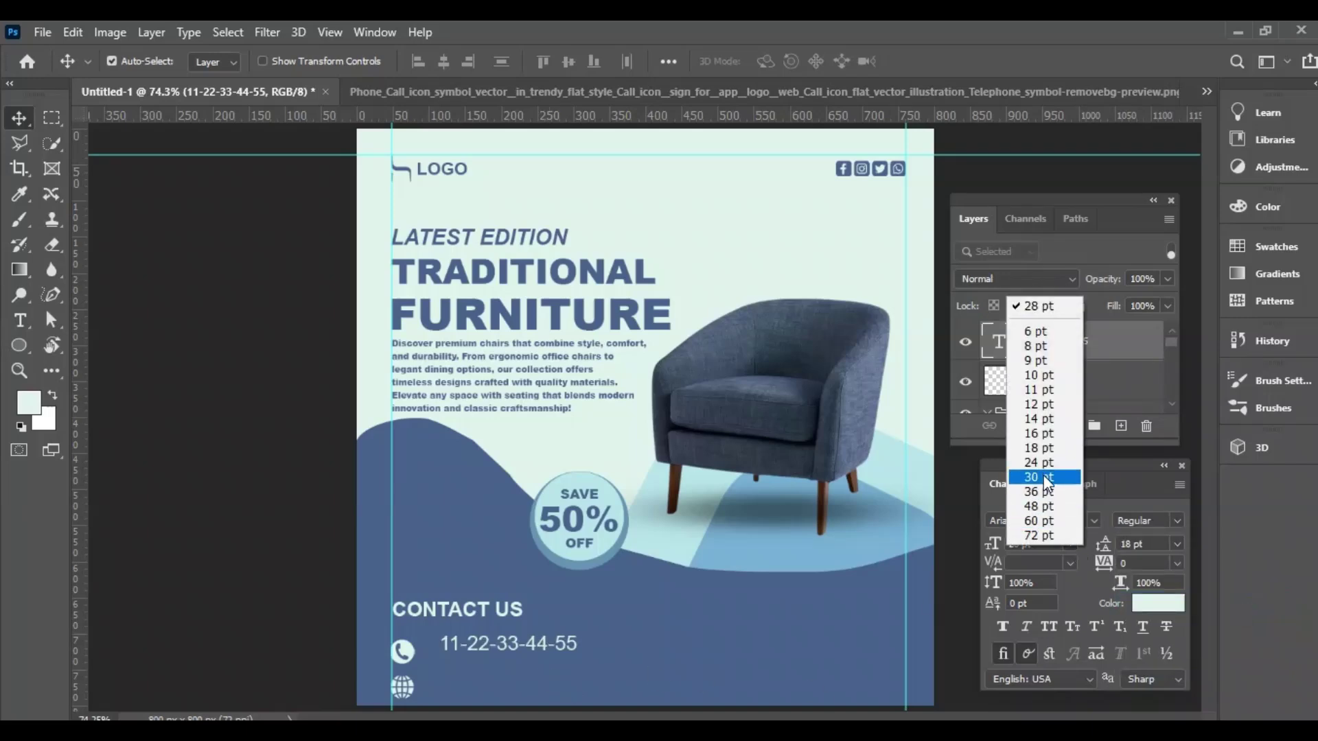
pyautogui.click(1043, 441)
pyautogui.moveTo(497, 648); pyautogui.dragTo(480, 655)
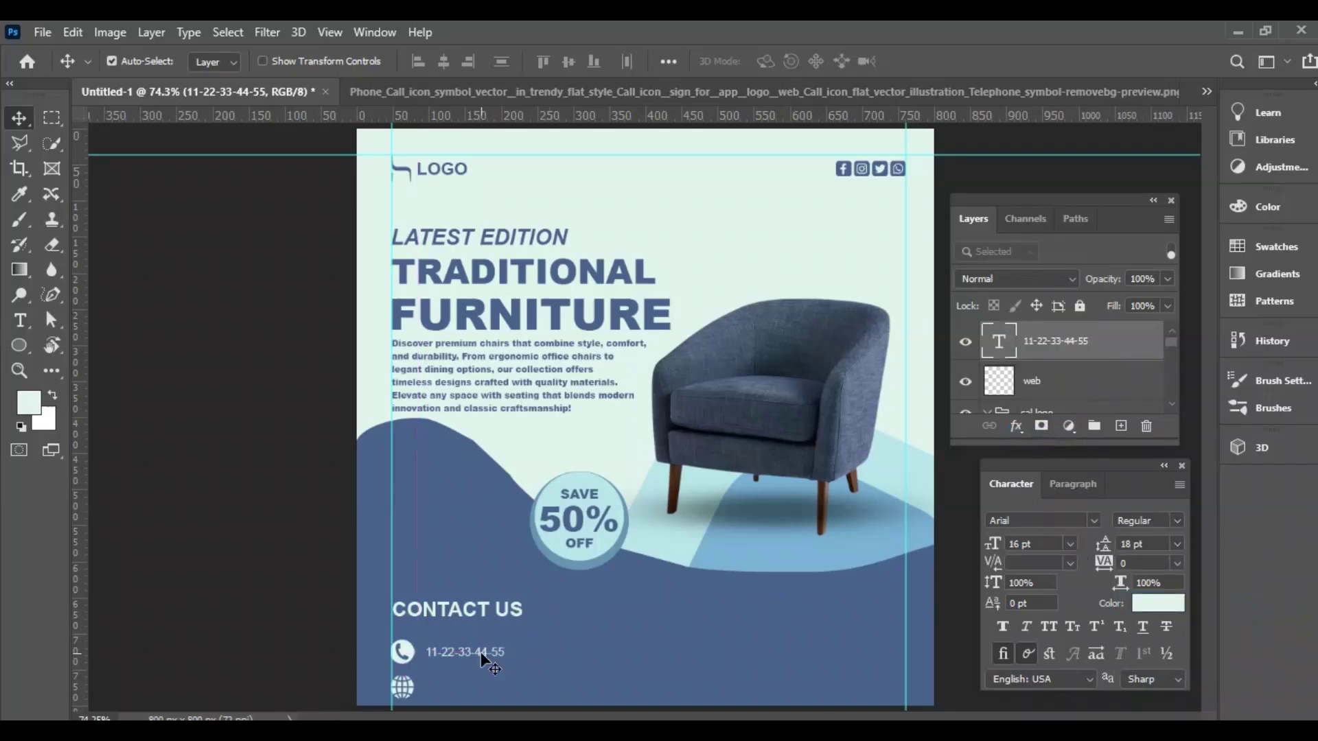
# - Align the phone number vertically with the phone icon and nudge it up slightly to sit level with it
pyautogui.click(406, 654)
pyautogui.scroll(2, 1050, 379)
pyautogui.keyDown('ctrl'); pyautogui.click(1076, 339); pyautogui.keyUp('ctrl')
pyautogui.click(567, 61)
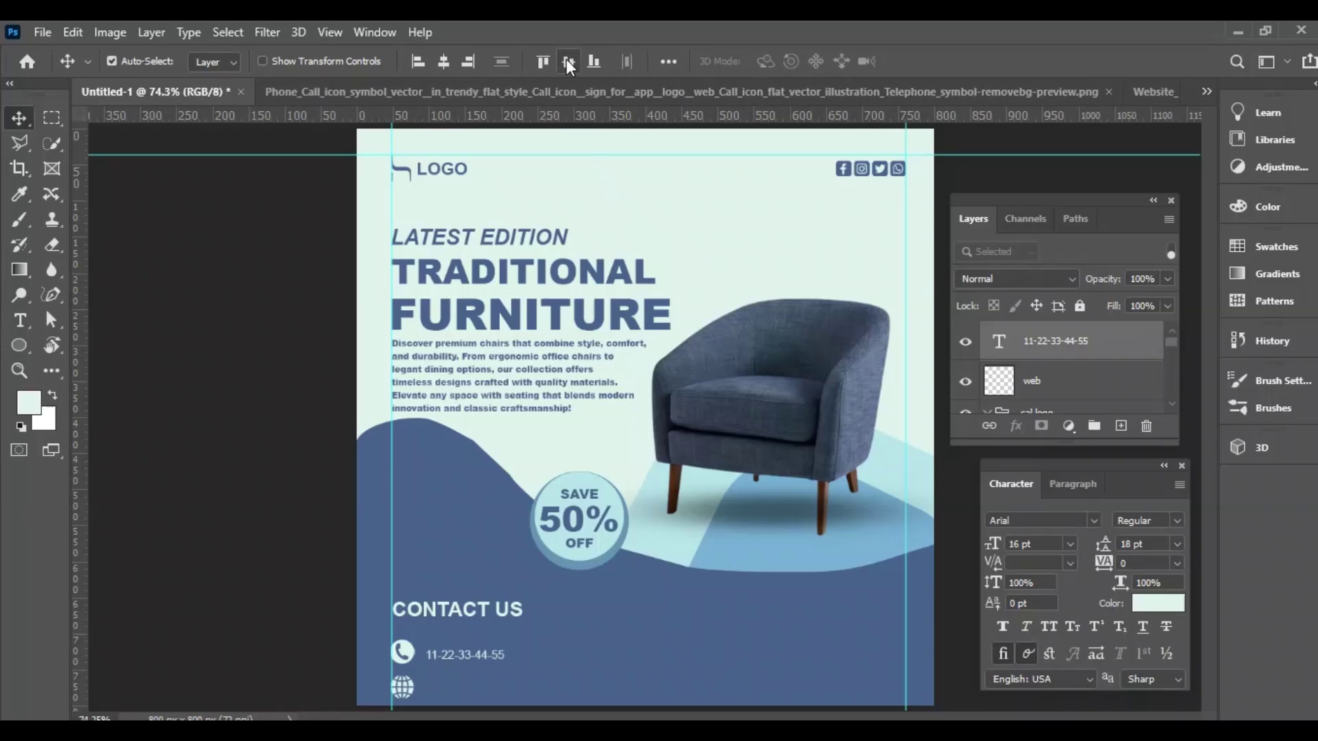
pyautogui.click(1066, 343)
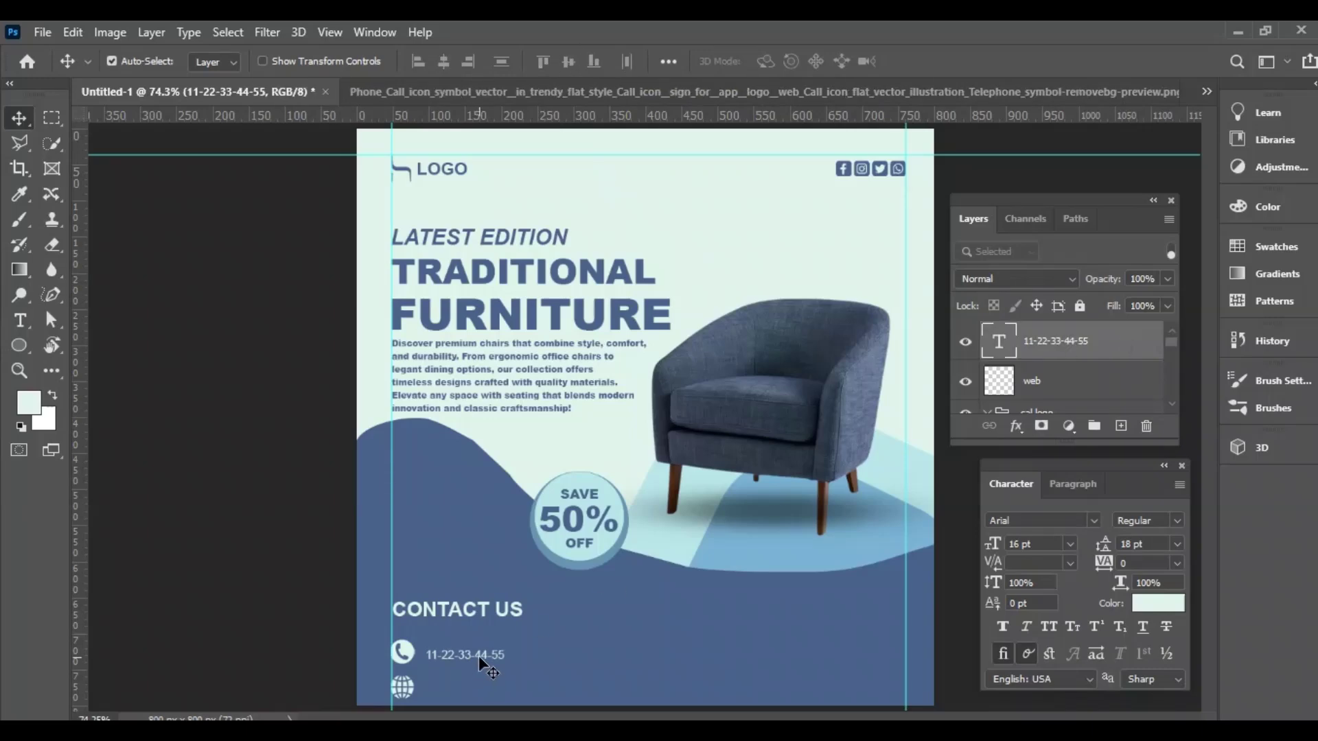
pyautogui.press('Up')
pyautogui.press('Up')
pyautogui.press('Up')
pyautogui.press('Up')
# - Duplicate the phone number beside the globe icon as ww.website.com and align the left edges of both text lines
pyautogui.keyDown('alt'); pyautogui.moveTo(482, 654); pyautogui.dragTo(493, 689); pyautogui.keyUp('alt')
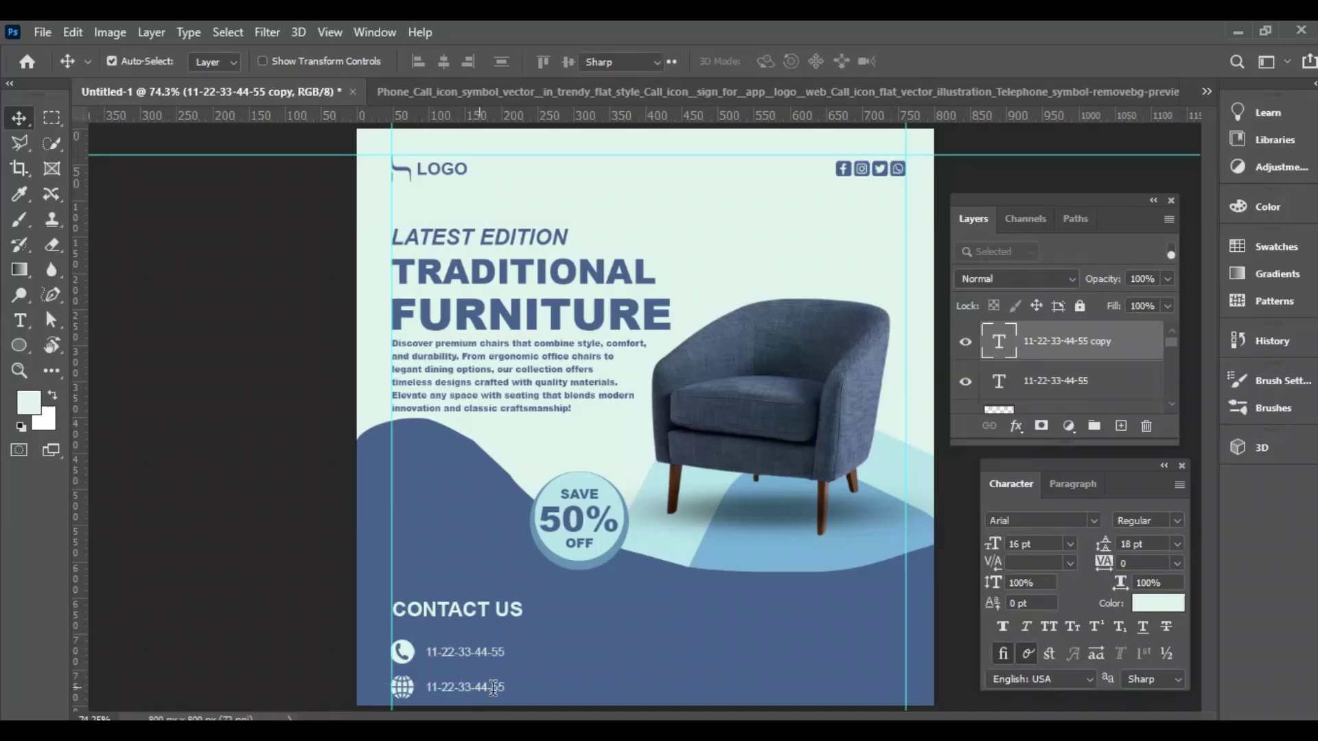
pyautogui.doubleClick(493, 688)
pyautogui.write('www.')
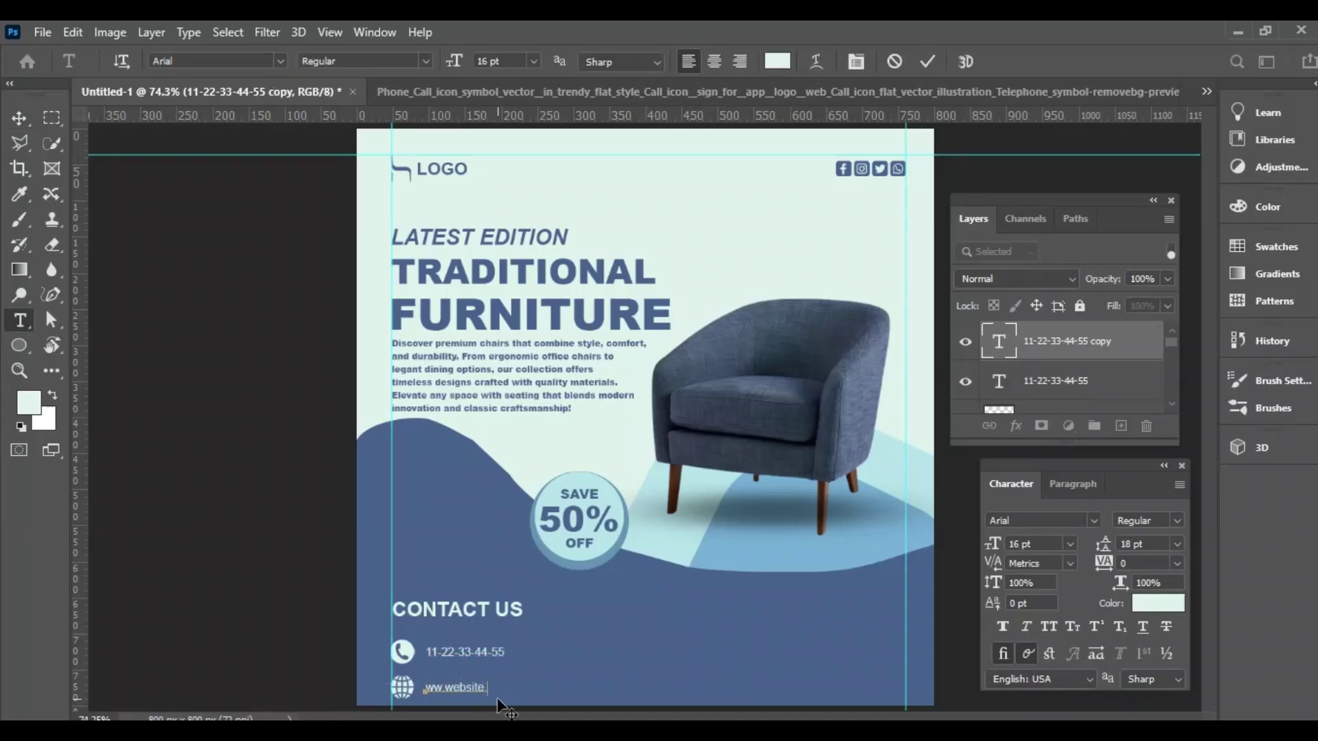
pyautogui.write('.com')
pyautogui.click(19, 120)
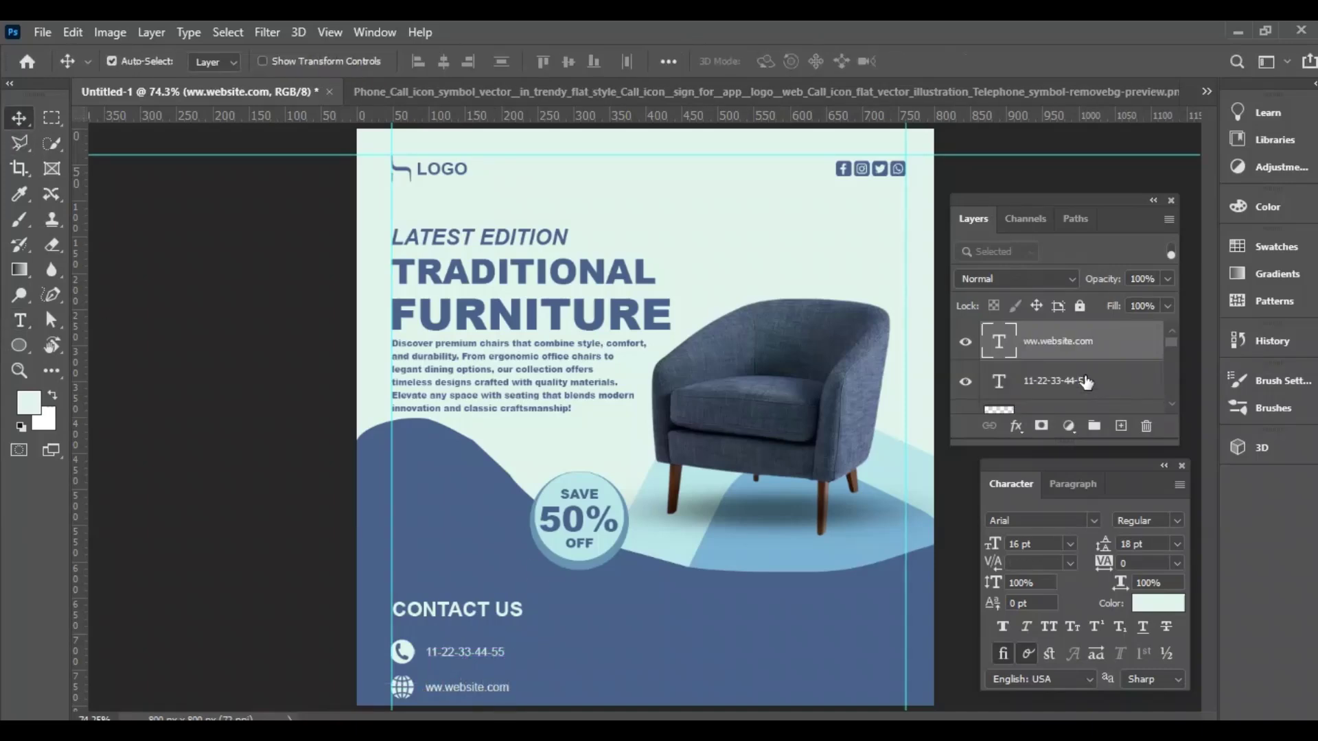
pyautogui.click(423, 62)
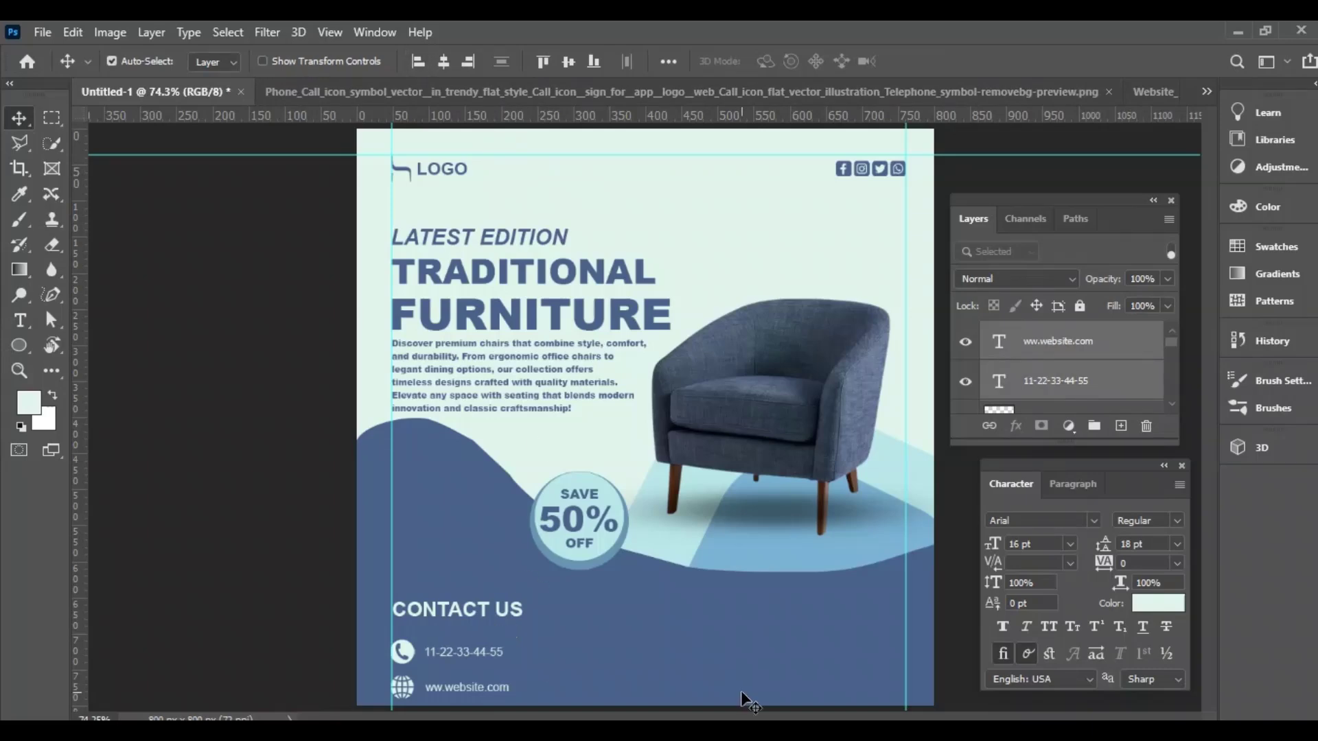
# - Nudge the globe icon and website text up closer to the phone line, raising the text slightly more
pyautogui.click(401, 693)
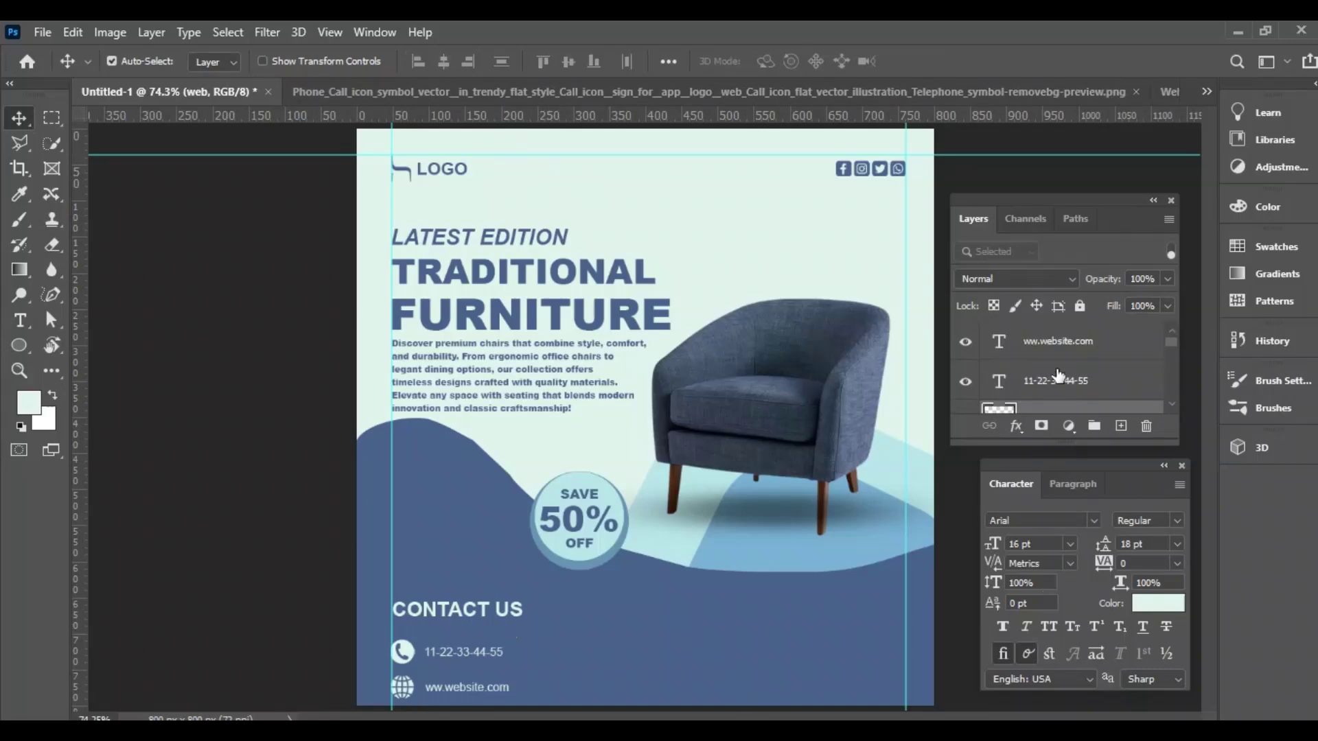
pyautogui.keyDown('ctrl'); pyautogui.click(1100, 348); pyautogui.keyUp('ctrl')
pyautogui.press('Up')
pyautogui.press('Up')
pyautogui.press('Up')
pyautogui.press('Up')
pyautogui.press('Up')
pyautogui.press('Up')
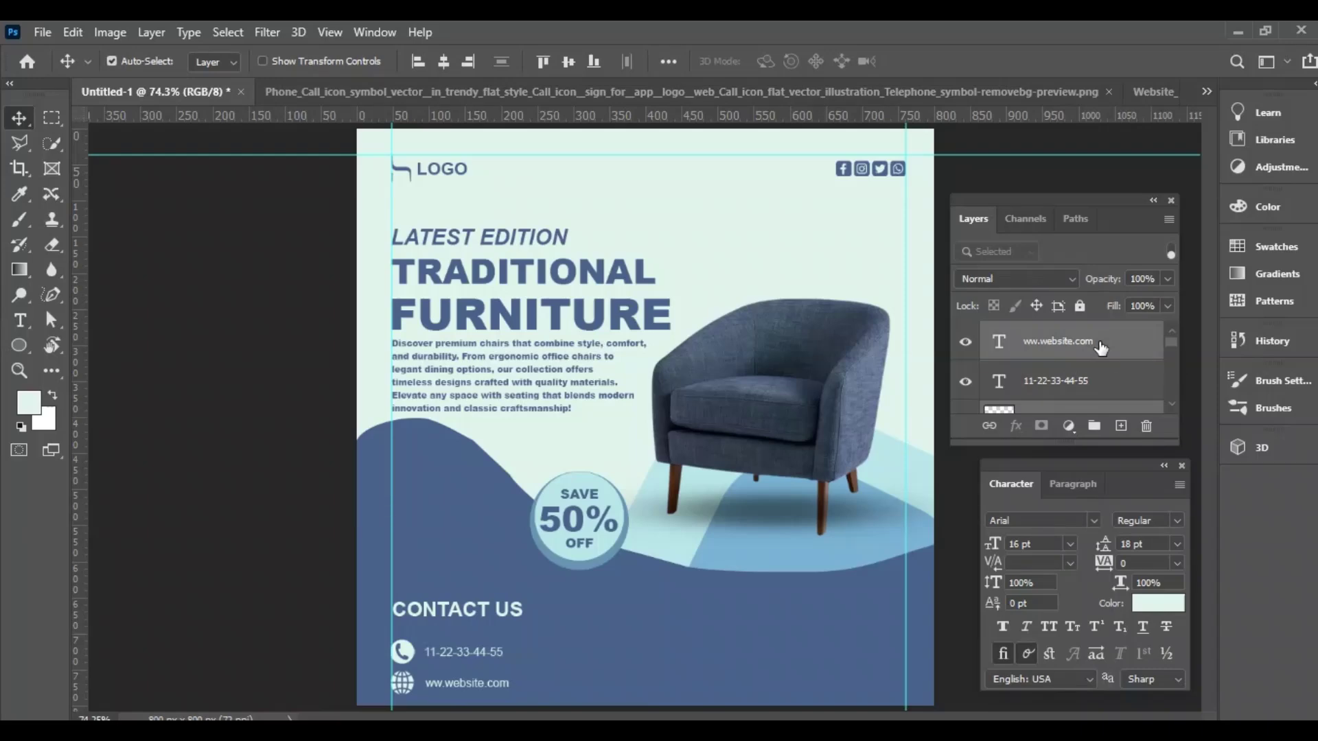
pyautogui.click(1101, 347)
pyautogui.press('Up')
pyautogui.press('Up')
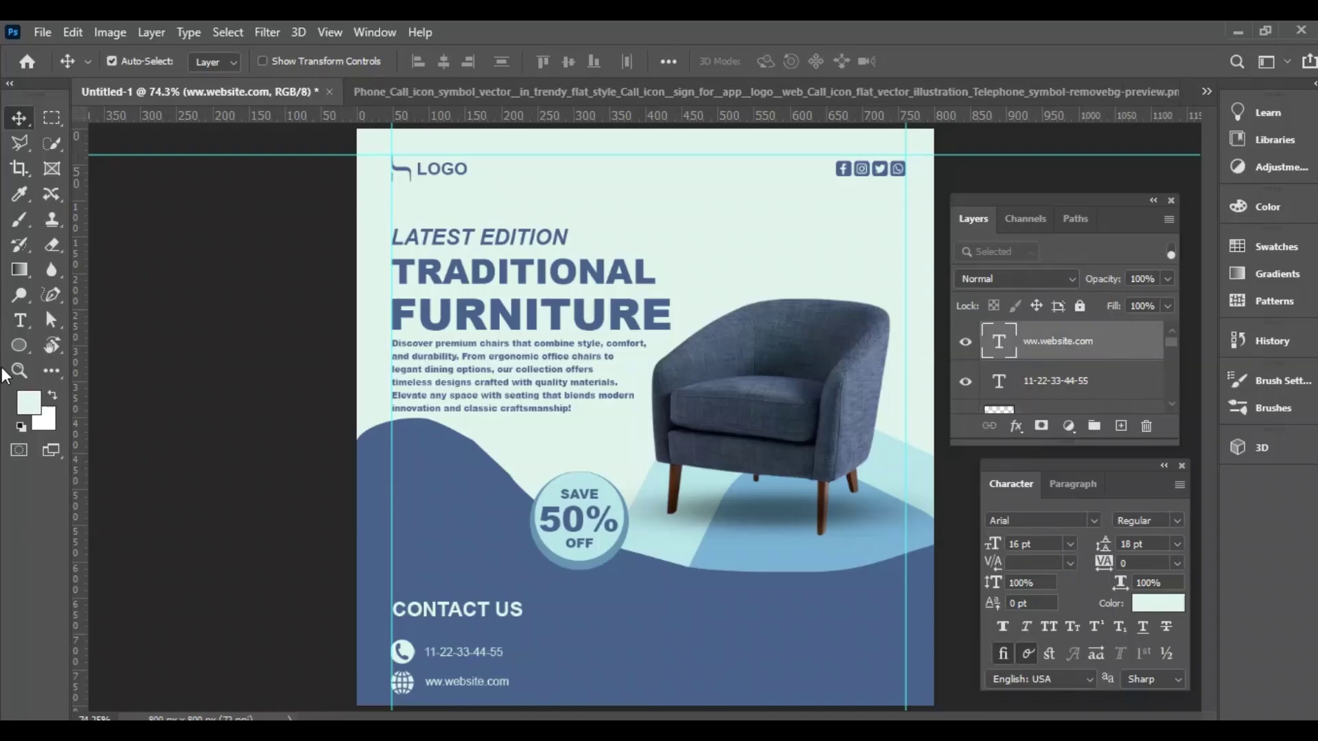
# - Draw a mint rounded rectangle about 135 by 40 px with 20 px corners, ending at the right margin guide beside the contact details
pyautogui.rightClick(20, 345)
pyautogui.click(79, 345)
pyautogui.moveTo(807, 653); pyautogui.dragTo(867, 665)
# - Copy the phone number text near the rounded rectangle and replace its wording with SHOP NOW
pyautogui.press('v')
pyautogui.moveTo(476, 652); pyautogui.dragTo(771, 644)
pyautogui.doubleClick(776, 642)
pyautogui.write('SHOP NOW')
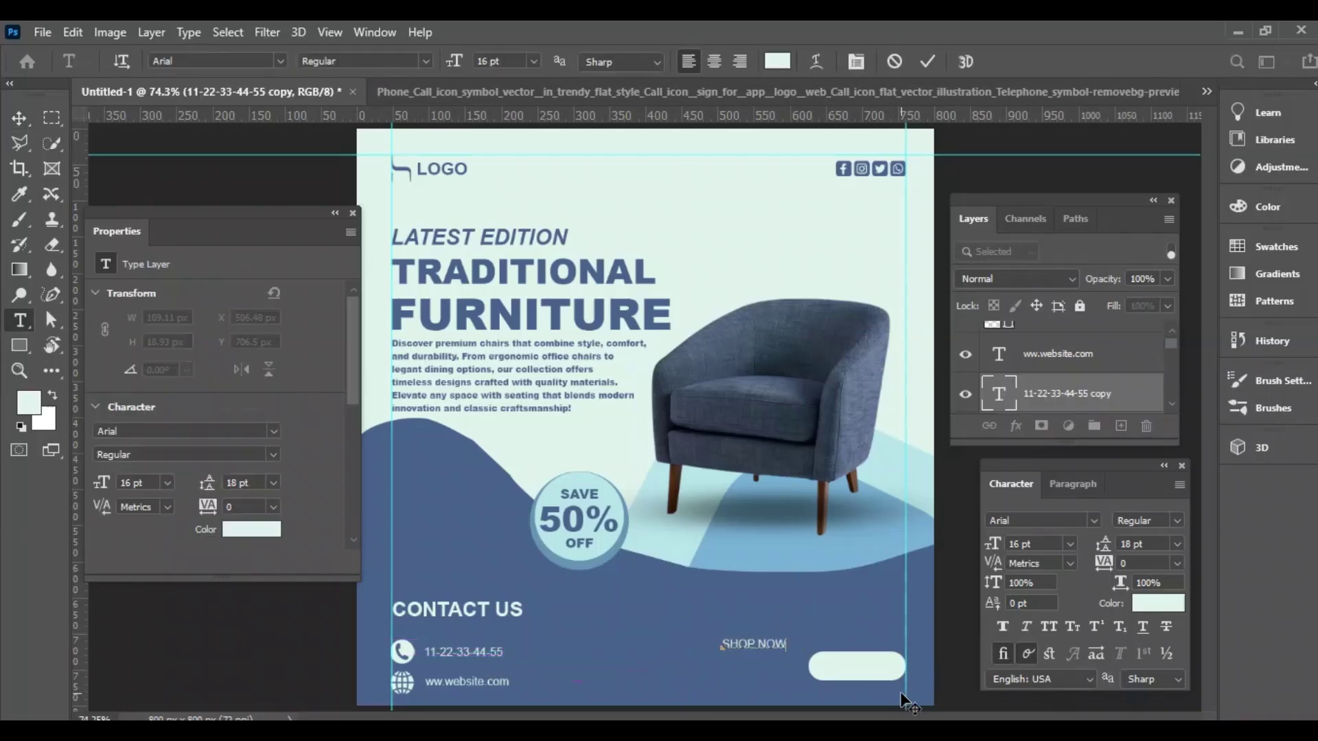
pyautogui.hotkey('ctrl', 'Return')
pyautogui.press('v')
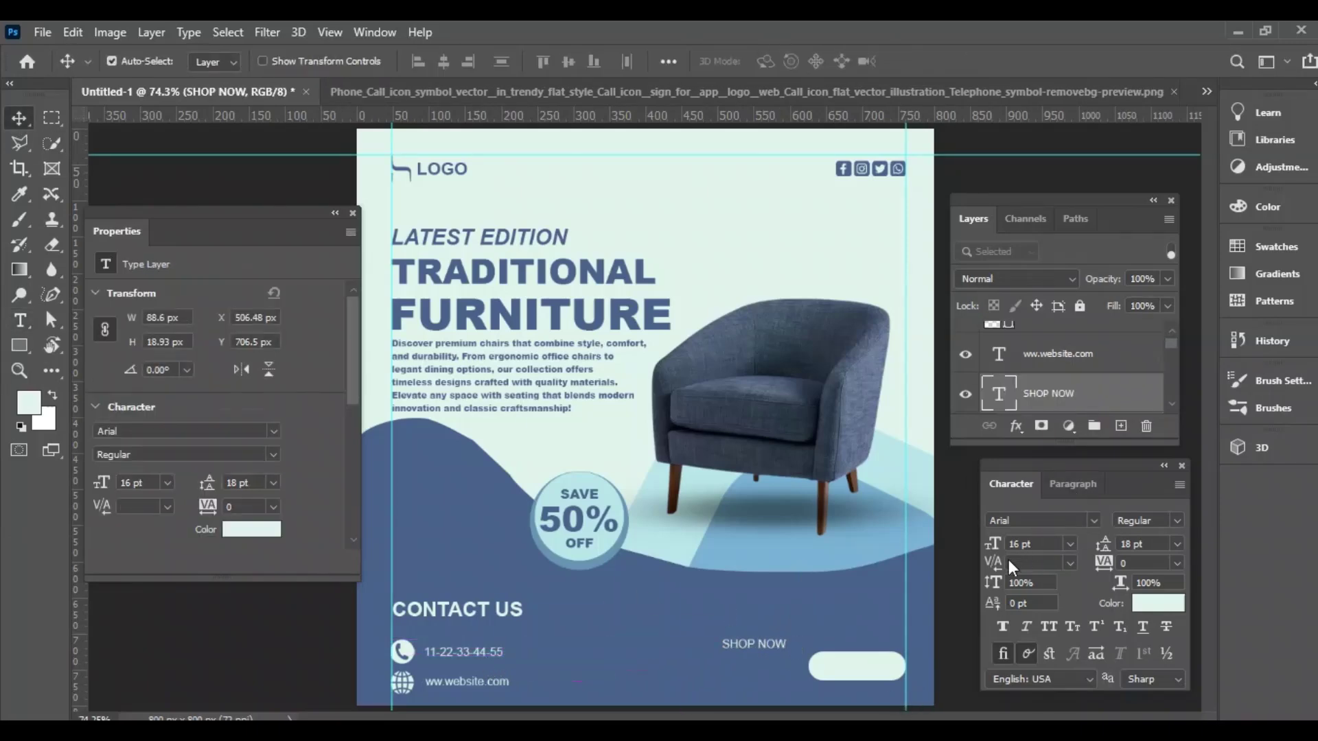
# - Make SHOP NOW Bold in the dark blue sampled from the background wave and move it onto the rounded rectangle
pyautogui.press('i')
pyautogui.click(685, 612)
pyautogui.press('v')
pyautogui.click(1152, 520)
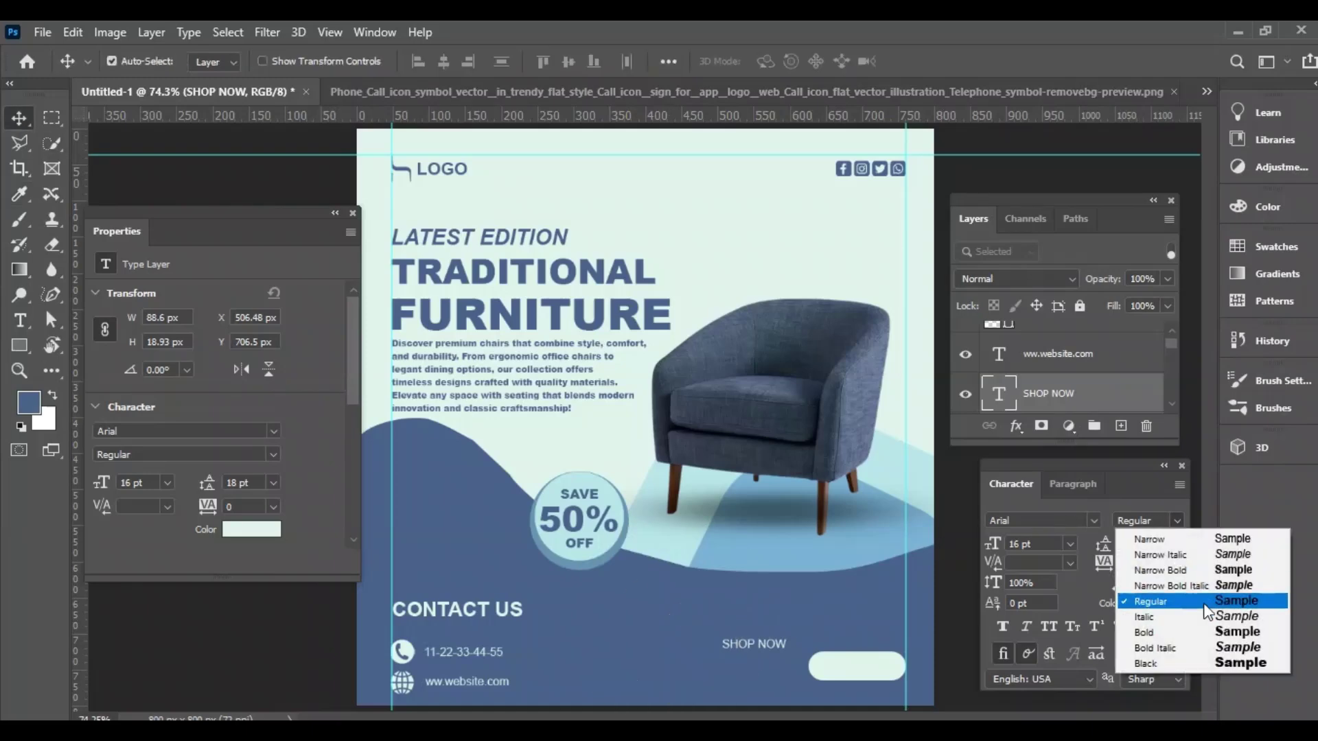
pyautogui.click(1228, 632)
pyautogui.moveTo(773, 644); pyautogui.dragTo(872, 678)
pyautogui.hotkey('alt', 'BackSpace')
# - Move the SHOP NOW layer above Rectangle 2 and centre the text and rectangle on each other horizontally and vertically
pyautogui.moveTo(1061, 395); pyautogui.dragTo(1077, 363)
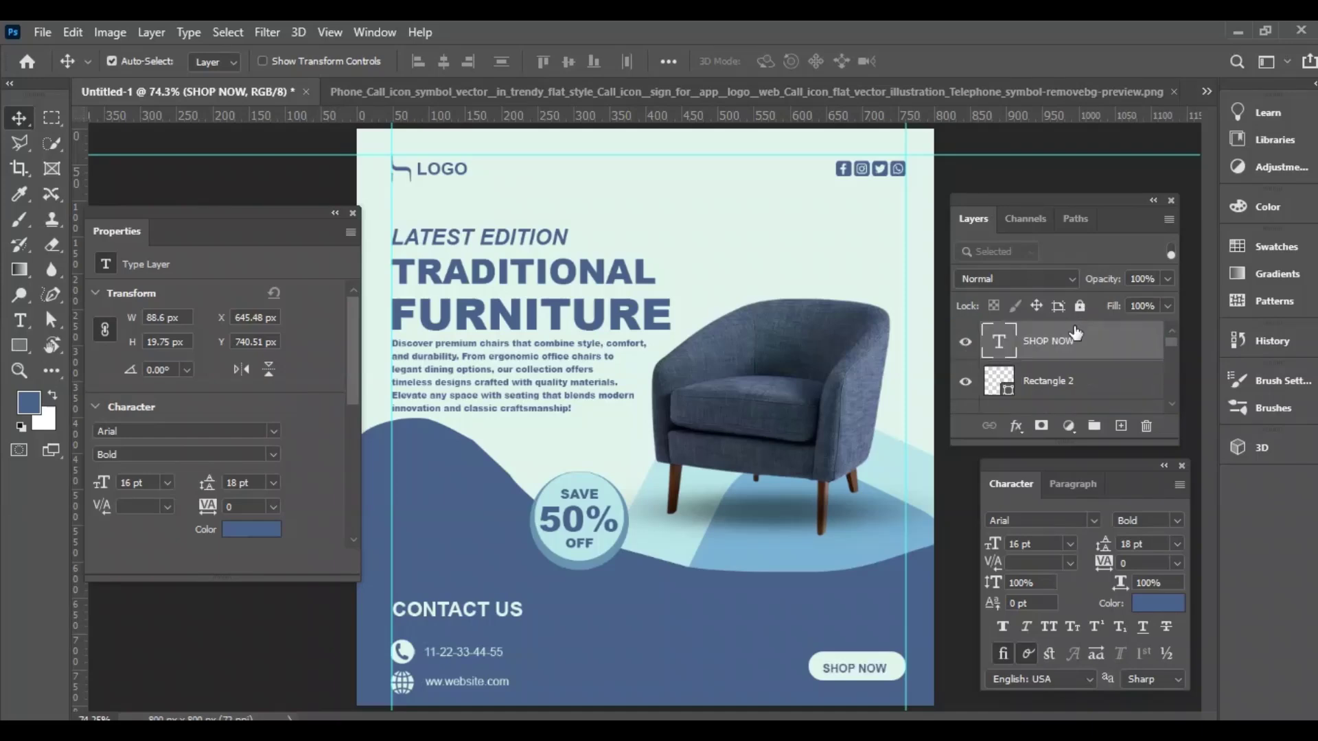
pyautogui.keyDown('shift'); pyautogui.click(1072, 390); pyautogui.keyUp('shift')
pyautogui.click(444, 62)
pyautogui.click(567, 62)
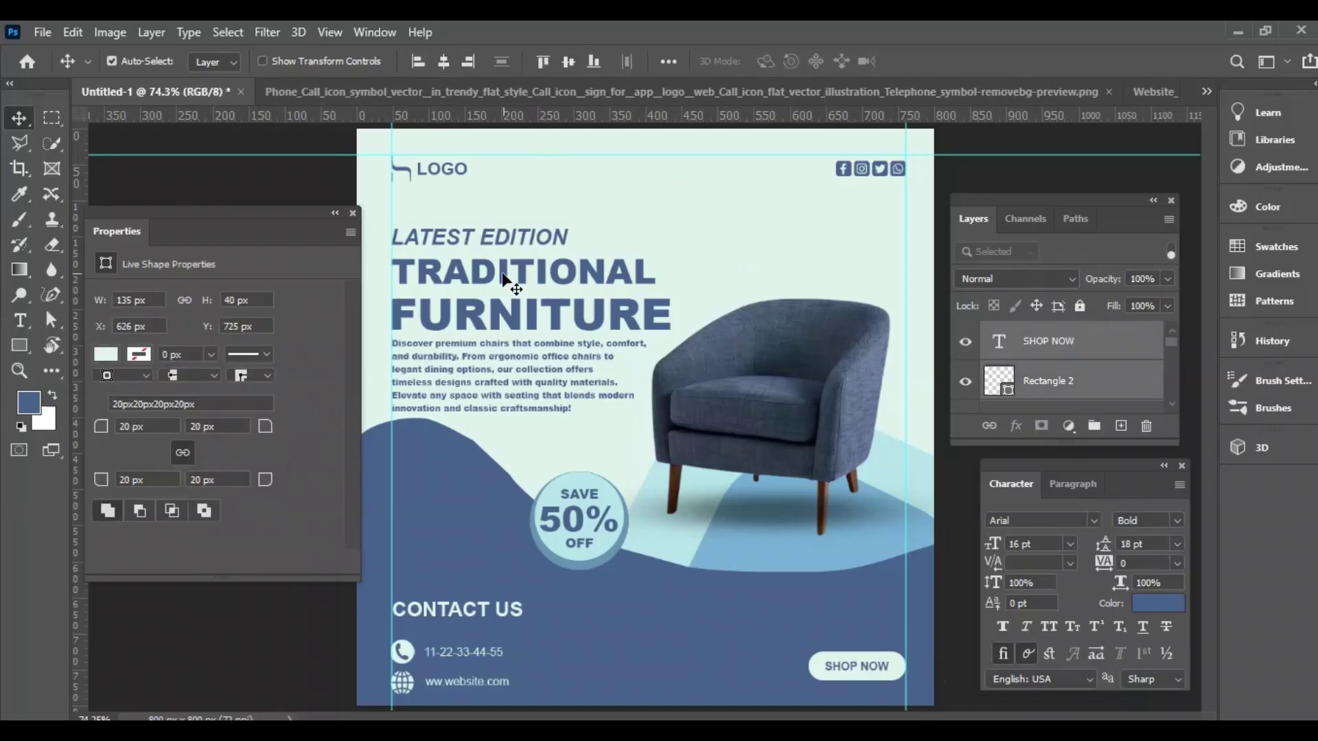
# - Close the Properties and Character panels to clear the workspace around the finished post
pyautogui.click(352, 212)
pyautogui.click(1181, 466)
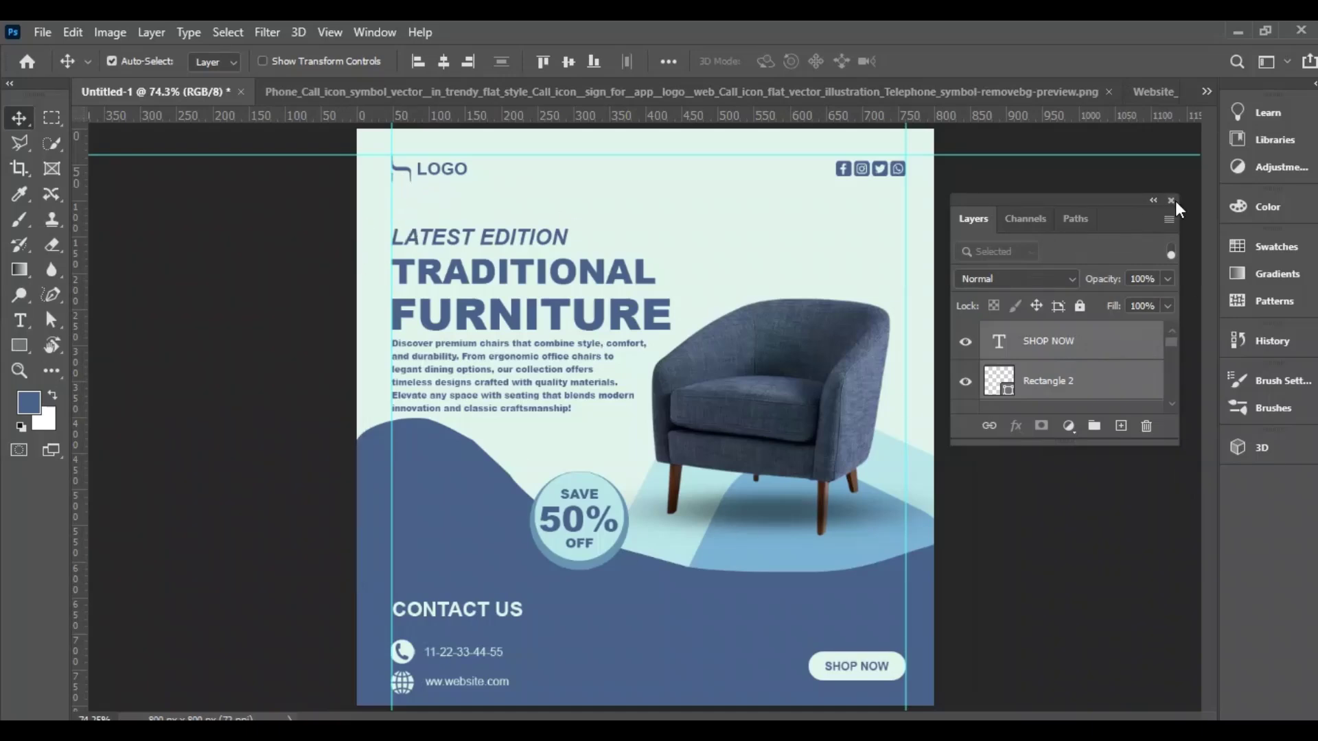